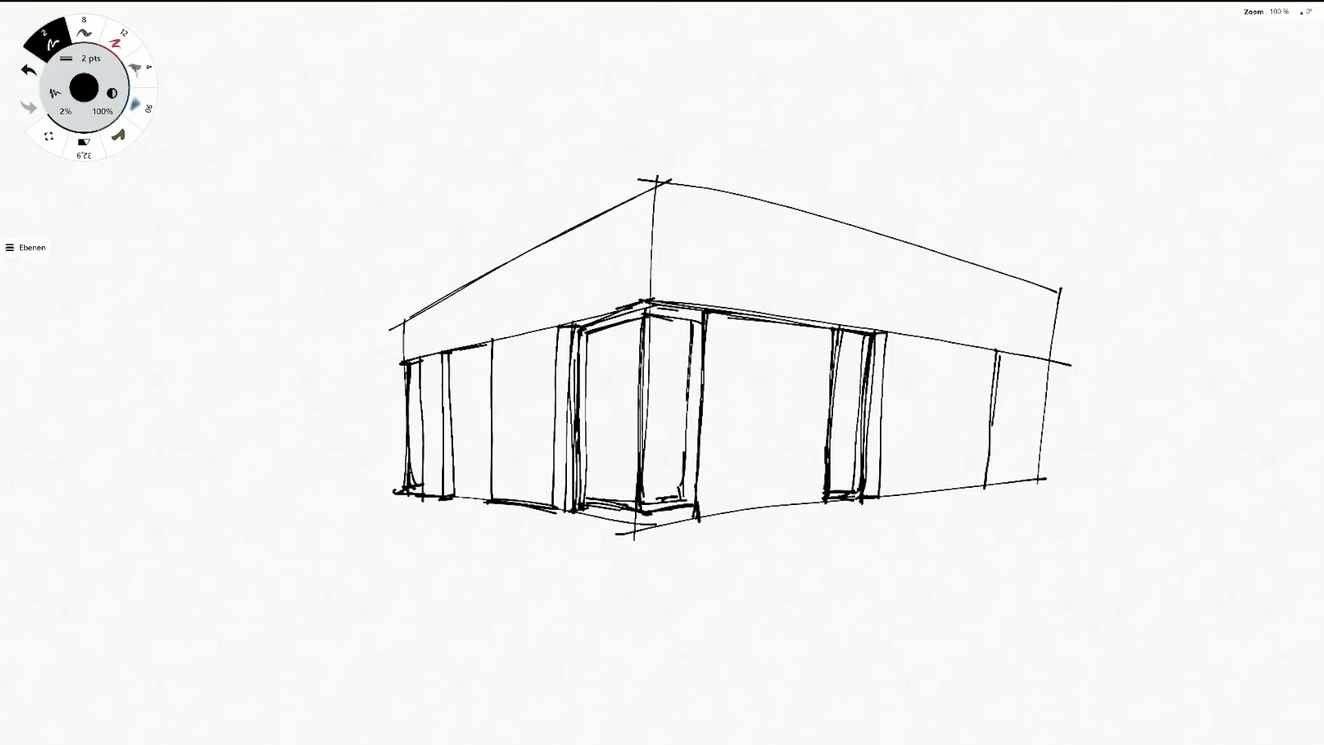
- Finish the right-hand window frame and set the fine pen to 1,4 pts
drag(1035, 362, 1028, 481)
click(83, 146)
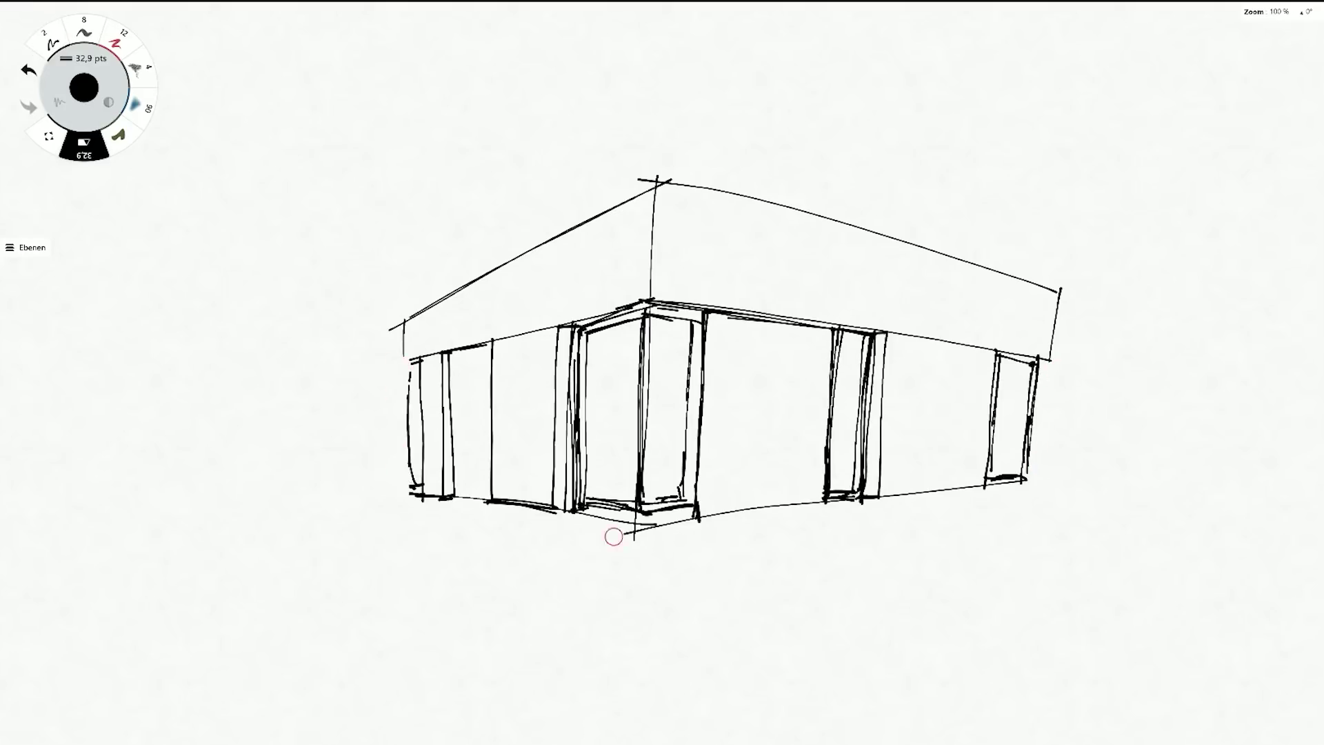
click(45, 38)
drag(402, 326, 407, 480)
click(92, 58)
drag(166, 85, 157, 85)
- Add vertical hatching to the left and central timber panels
drag(455, 348, 458, 493)
mouse_move(470, 348)
mouse_down()
mouse_move(472, 496)
mouse_move(486, 500)
mouse_up()
mouse_move(717, 313)
mouse_down()
mouse_move(715, 514)
mouse_move(741, 510)
mouse_up()
drag(786, 320, 781, 514)
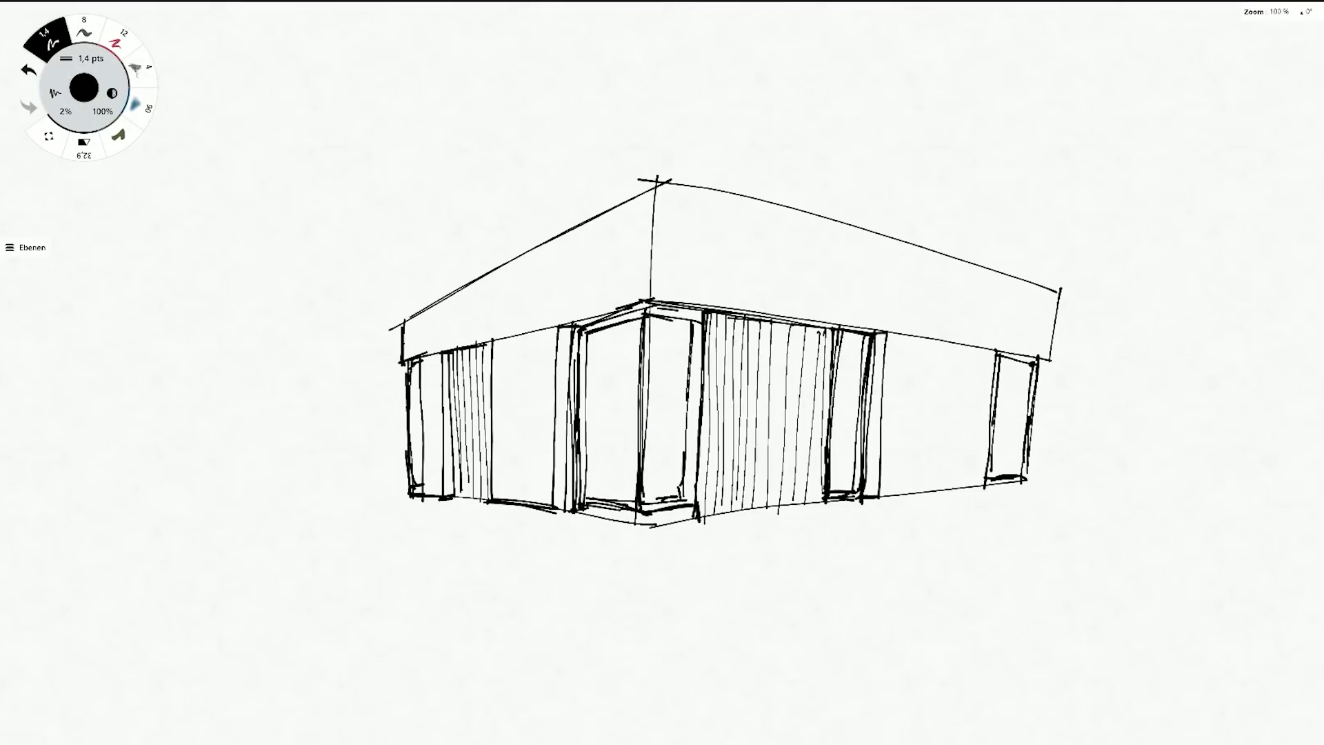
- Cross-hatch the left and right door glass, then thin the pen to 0,8 pts
mouse_move(640, 375)
mouse_down()
mouse_move(586, 466)
mouse_move(587, 503)
mouse_up()
drag(682, 486, 645, 359)
drag(686, 431, 662, 314)
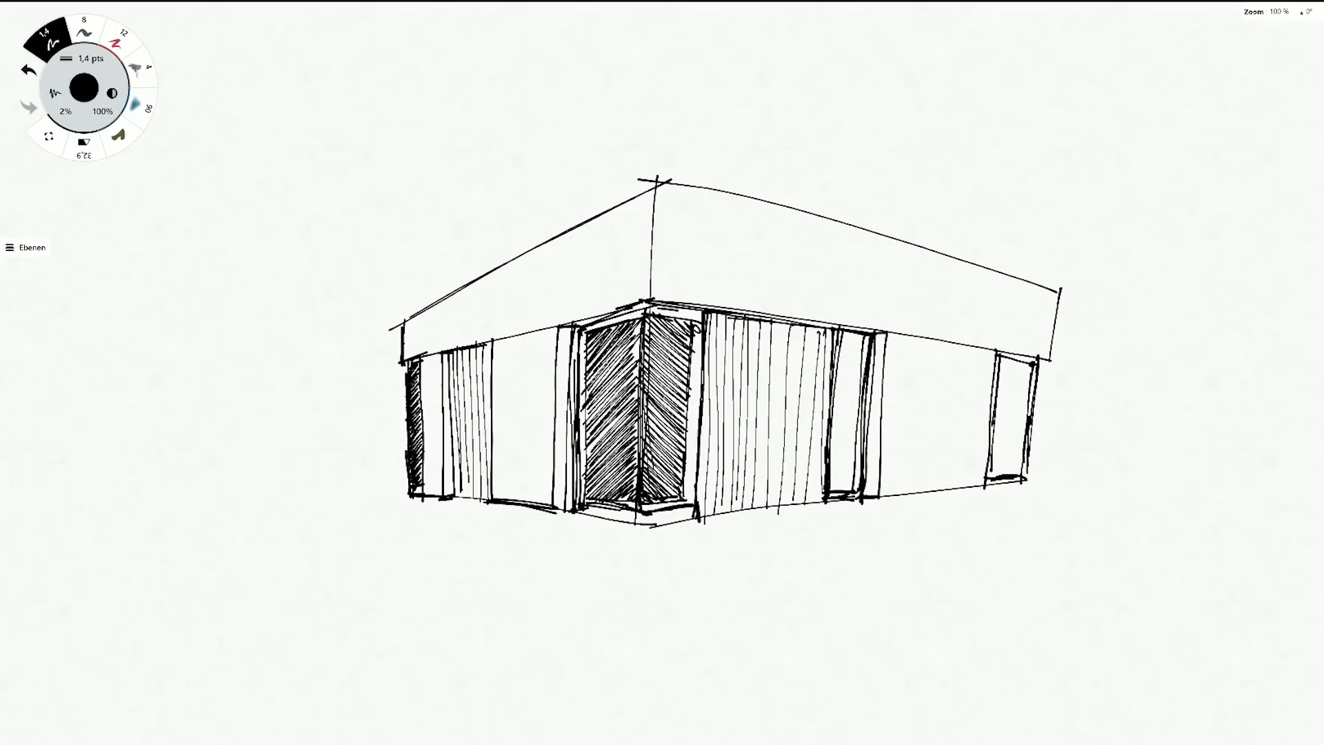
drag(585, 407, 635, 491)
drag(585, 349, 642, 438)
drag(690, 323, 645, 501)
drag(855, 332, 837, 346)
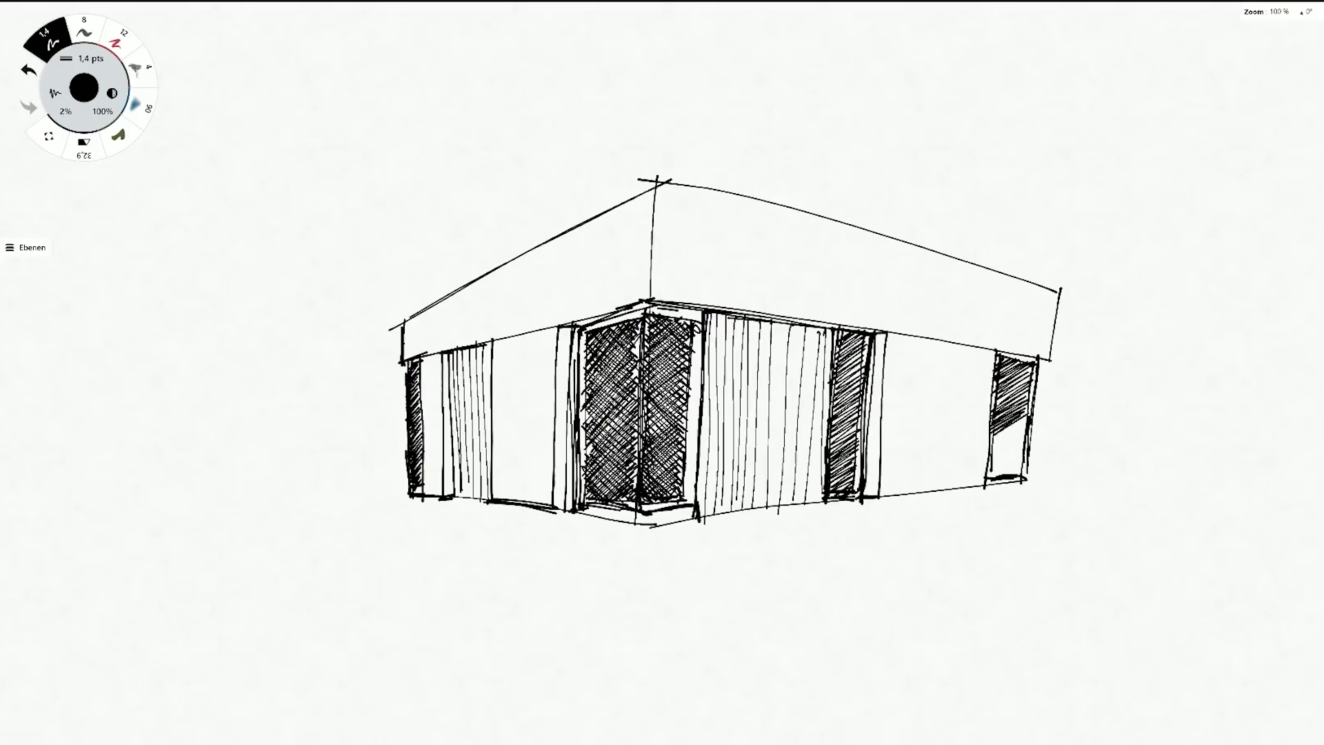
click(84, 58)
drag(176, 92, 169, 92)
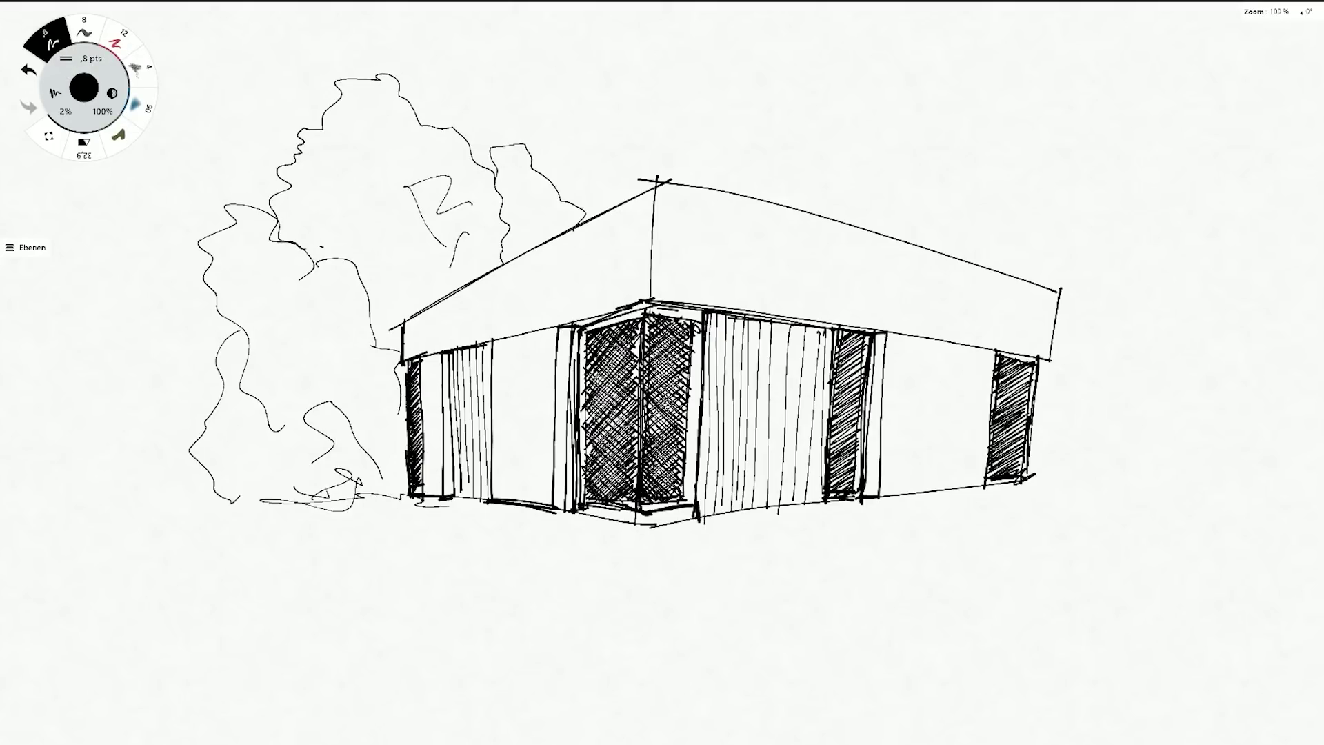
- Draw ground lines and grass strokes below the pavilion
drag(228, 536, 517, 545)
drag(300, 553, 689, 568)
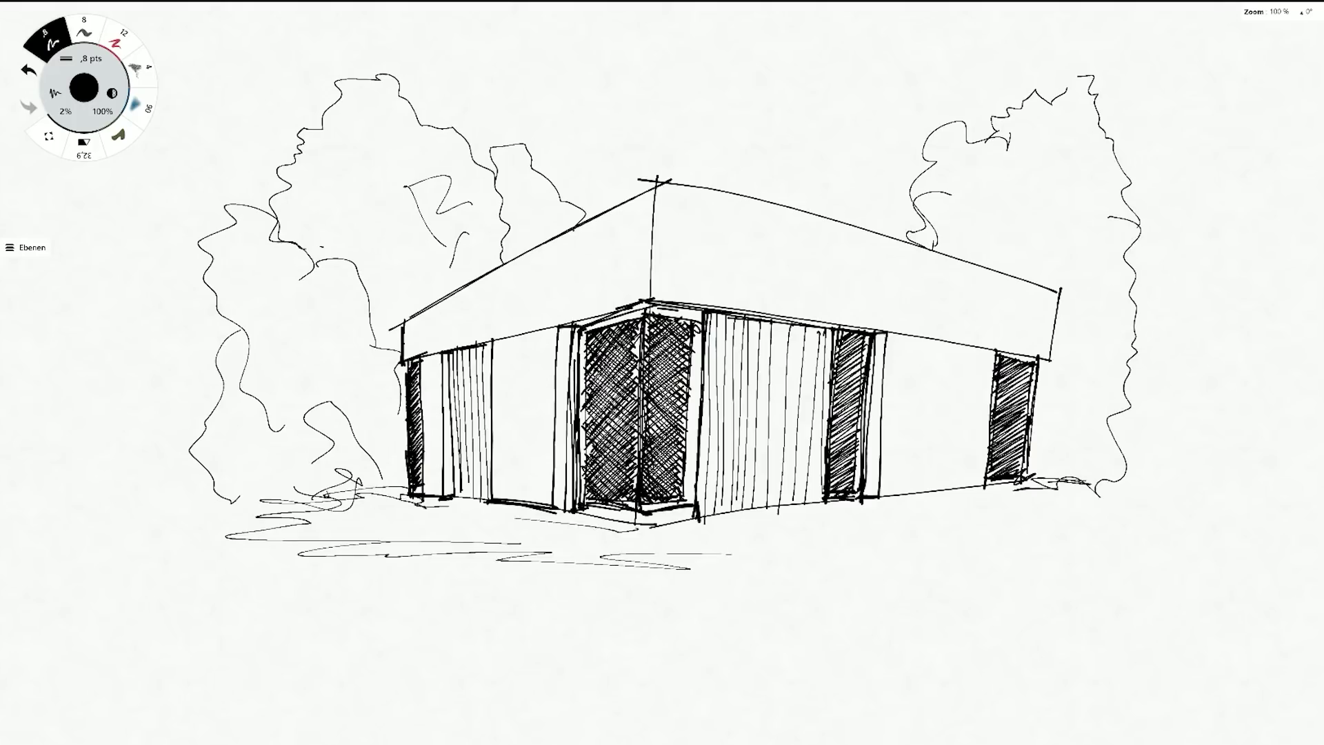
drag(365, 514, 800, 524)
drag(724, 534, 1082, 524)
drag(903, 544, 1196, 506)
drag(386, 483, 475, 517)
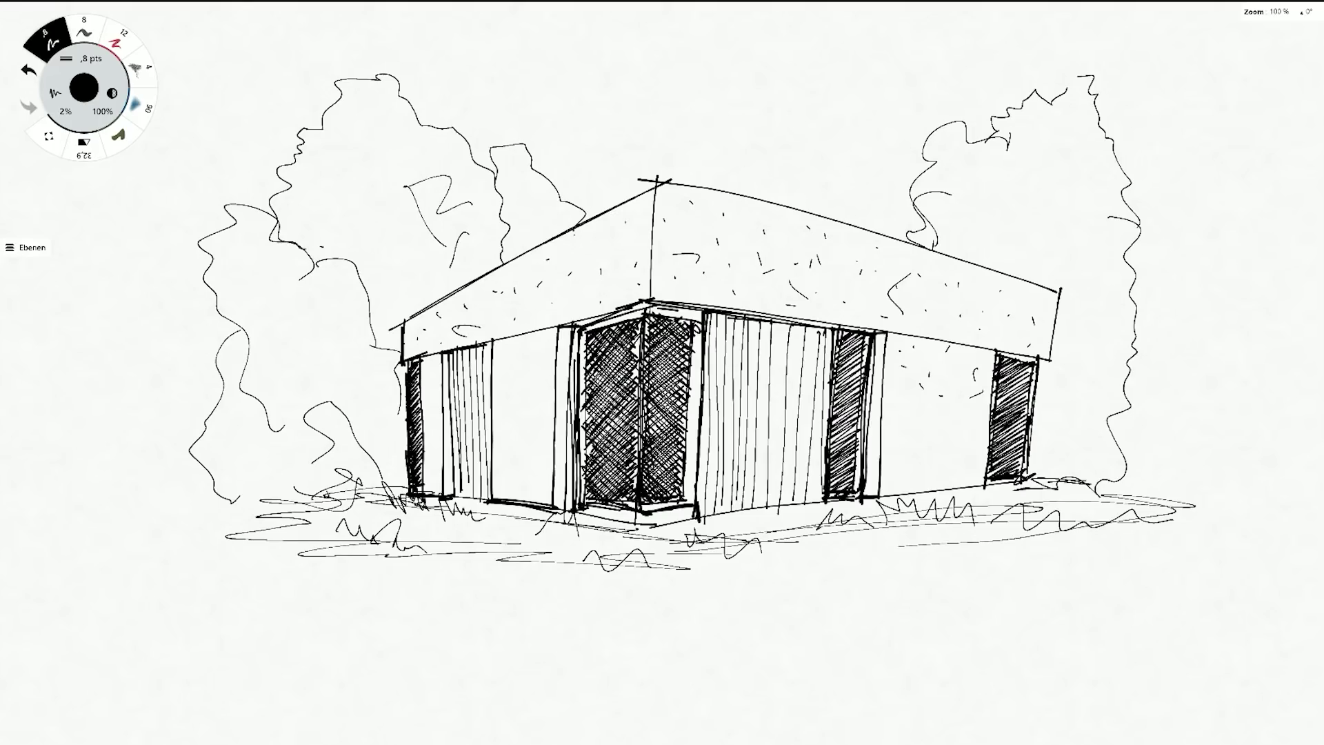
- Switch the pen colour to grey for the concrete texture
click(84, 87)
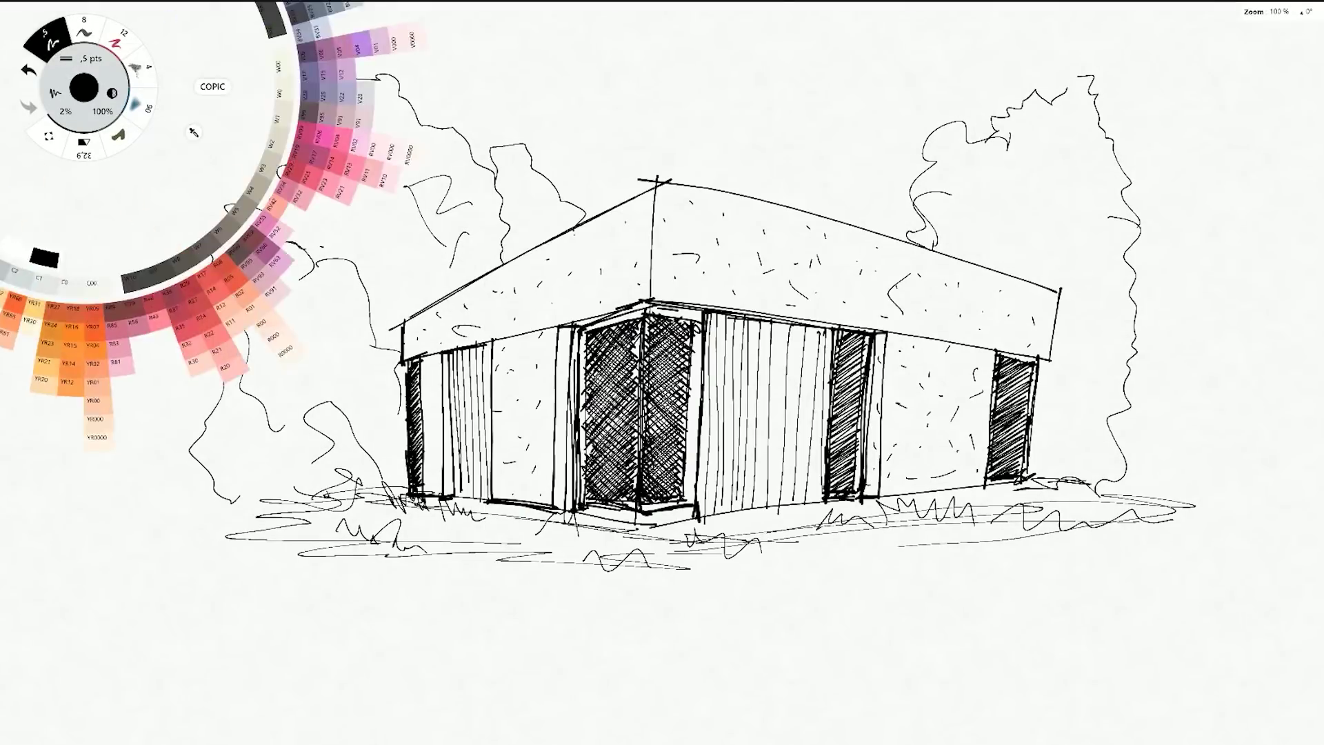
click(41, 276)
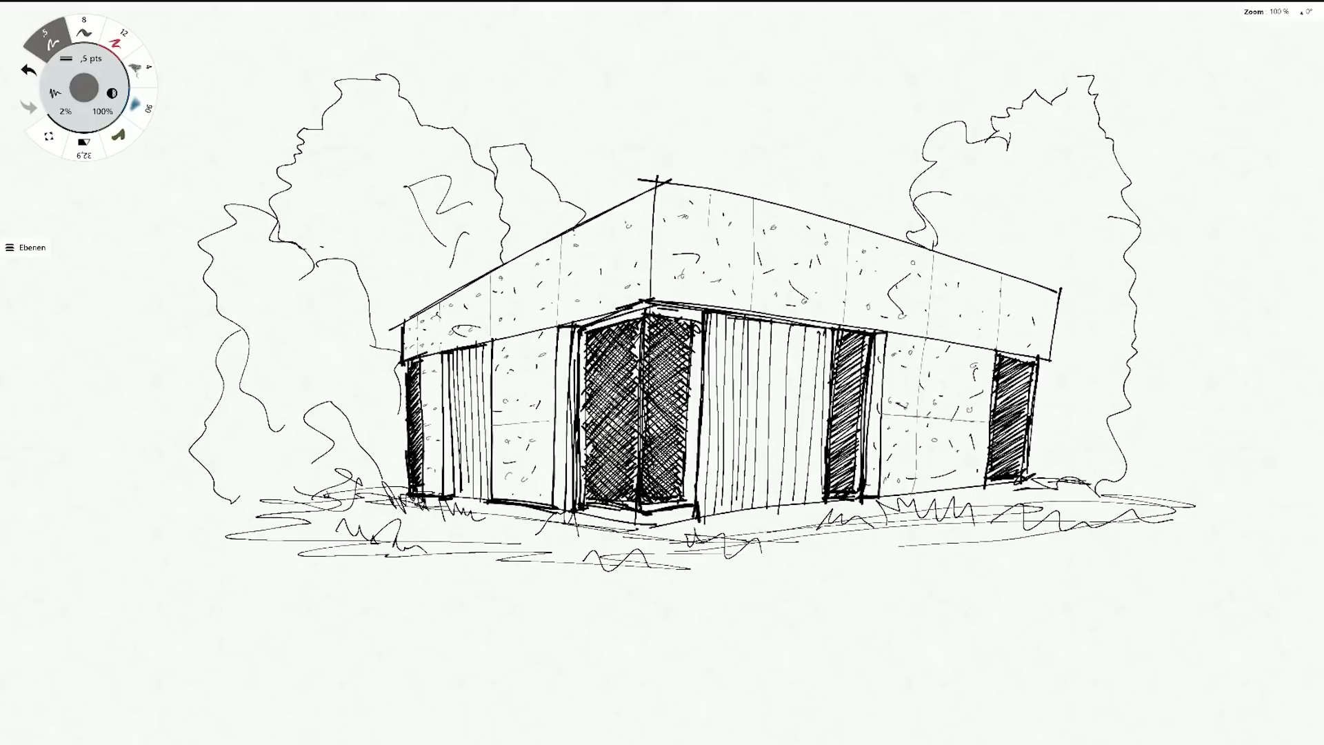
scroll(662, 372, down, 3)
- Shade the roof fascia with a grey broad marker
scroll(662, 372, down, 1)
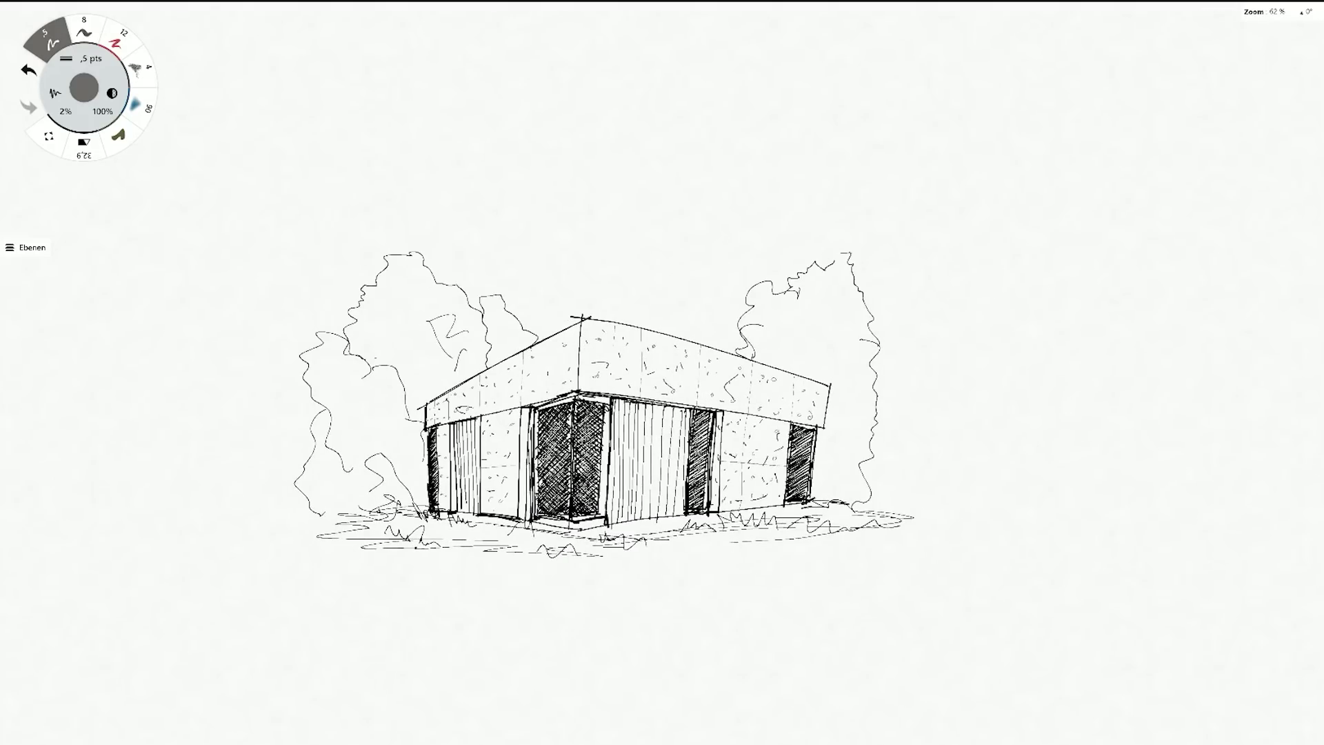
click(83, 87)
click(117, 134)
scroll(661, 372, up, 3)
drag(324, 434, 545, 290)
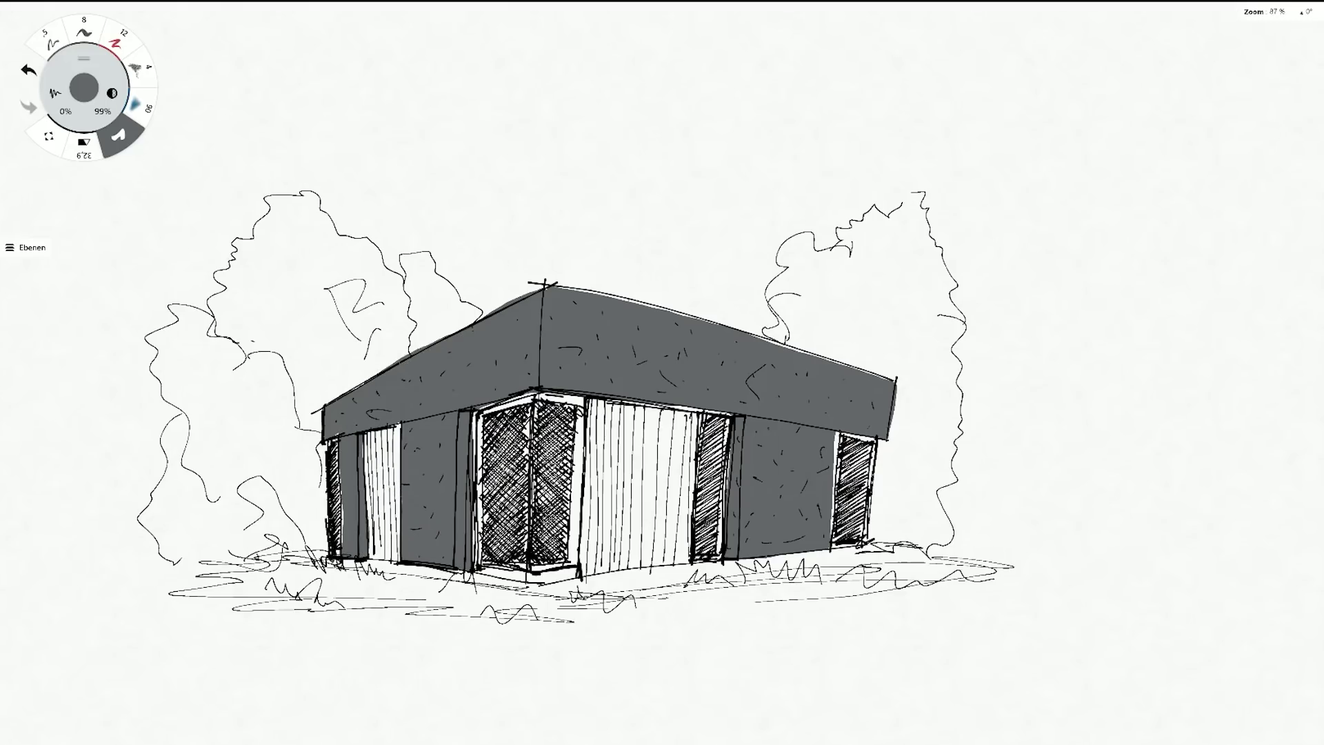
- Tint the left timber strip and central timber panel orange
click(83, 87)
drag(310, 89, 227, 88)
drag(381, 434, 381, 558)
key(ctrl+z)
drag(381, 428, 381, 559)
key(ctrl+z)
drag(381, 428, 382, 559)
drag(635, 407, 642, 572)
- Shade the concrete wall, glass door and hatched window grey at 100% opacity
click(83, 87)
click(207, 221)
drag(231, 88, 280, 88)
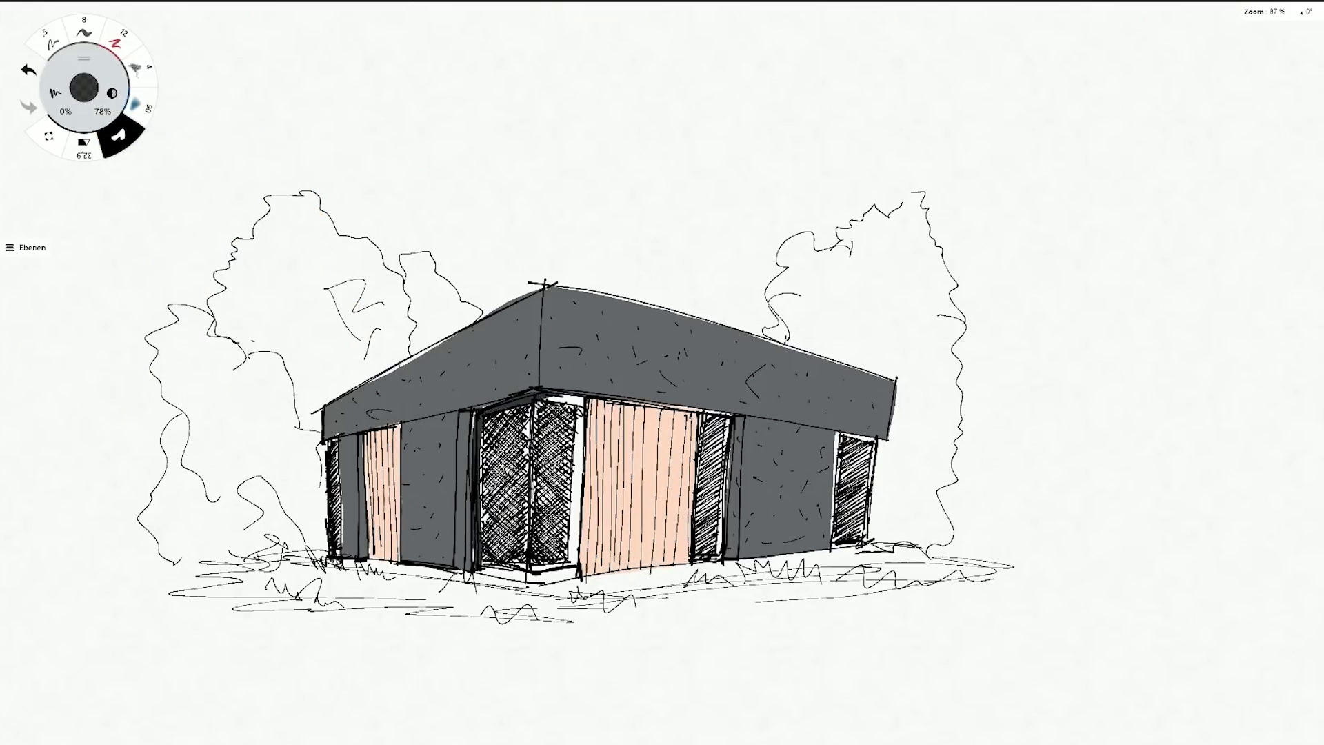
drag(528, 414, 528, 569)
drag(713, 414, 714, 551)
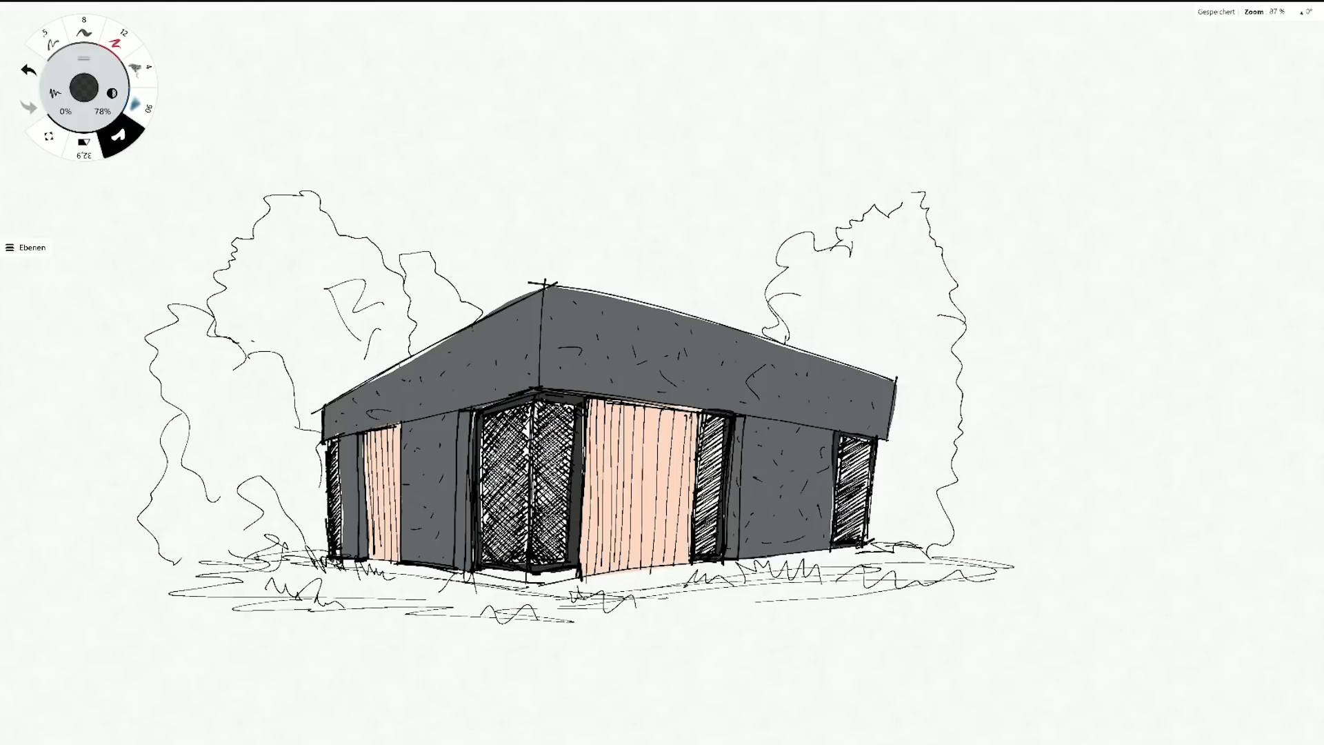
drag(279, 88, 324, 88)
- Draw a frame line below the sketch and paint a black foreground tree trunk
click(47, 38)
scroll(593, 427, down, 3)
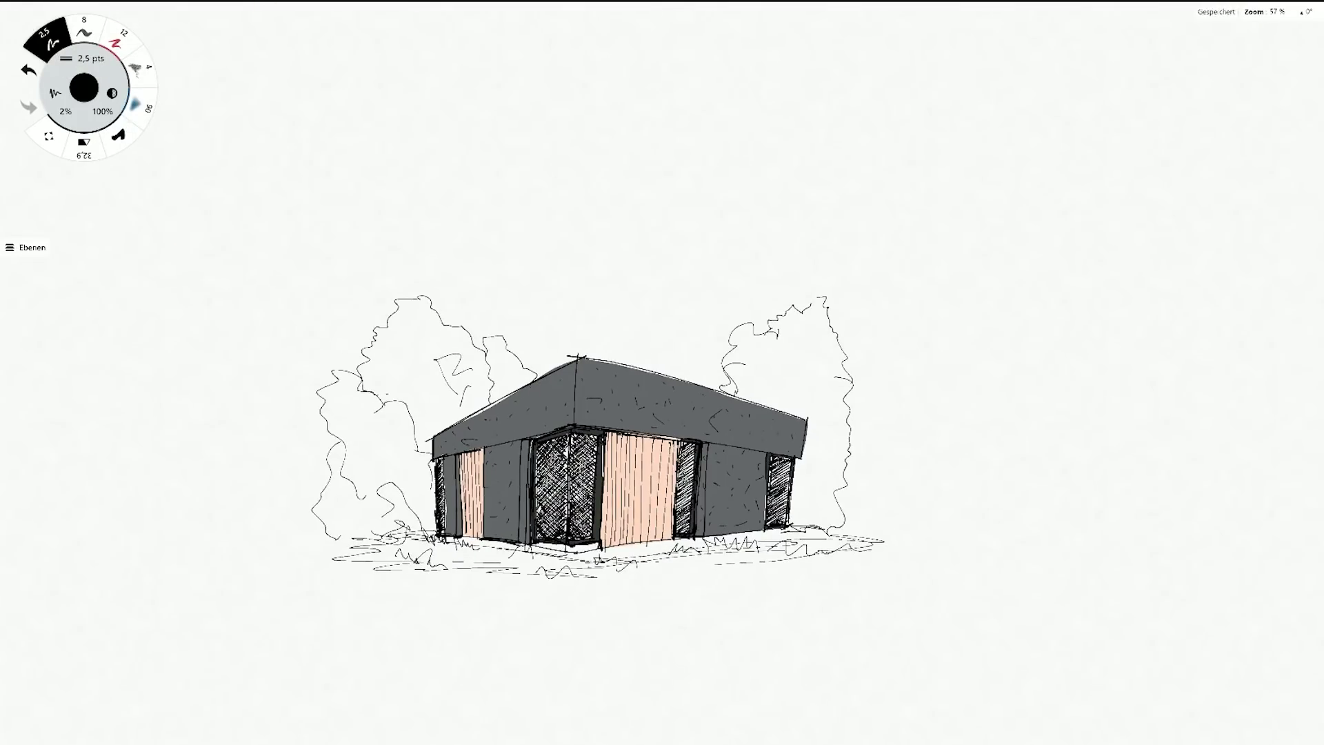
drag(364, 598, 826, 592)
click(118, 134)
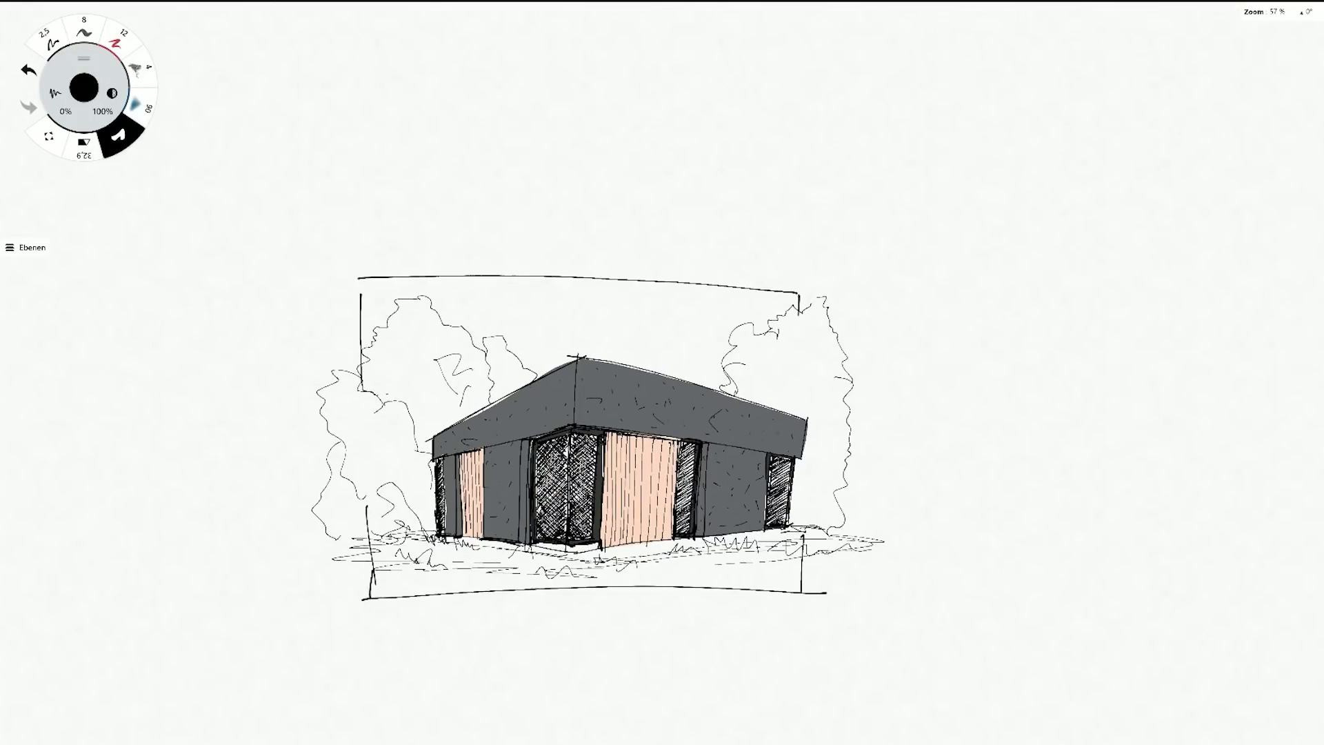
drag(724, 554, 717, 548)
key(ctrl+z)
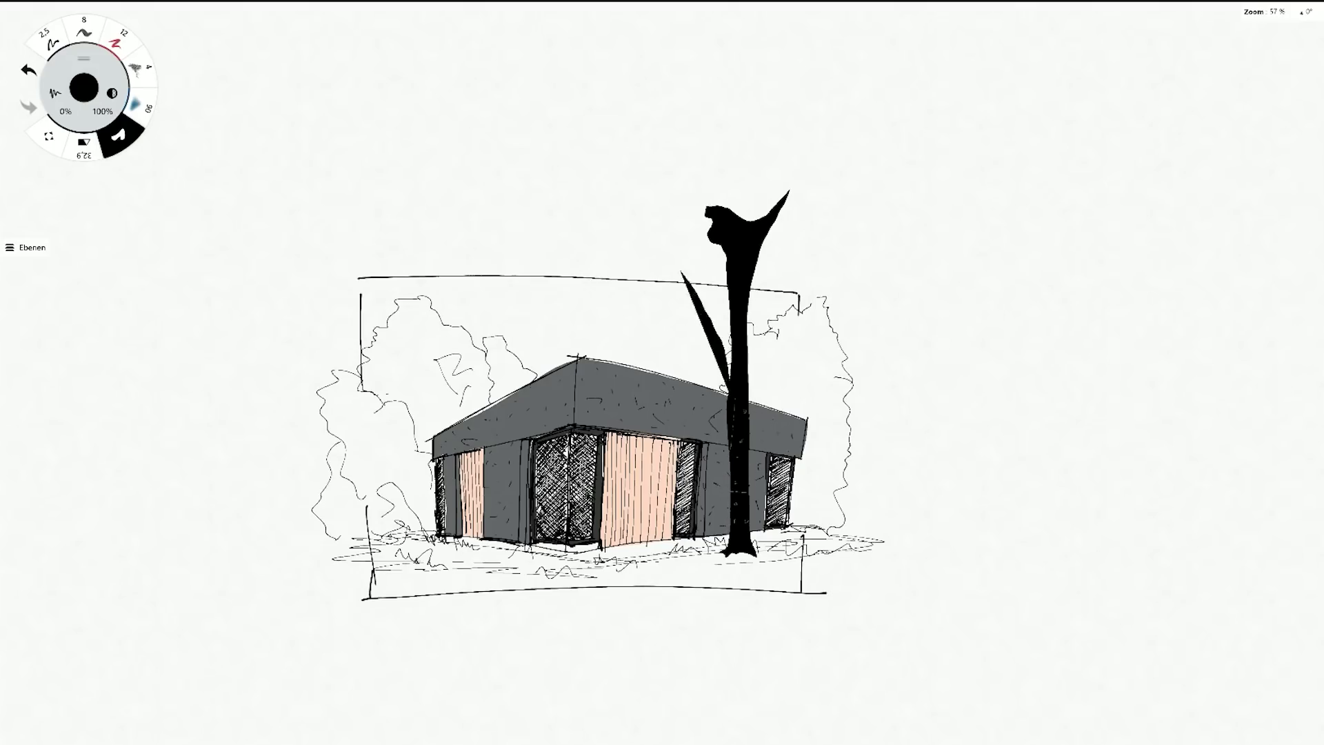
drag(727, 386, 686, 266)
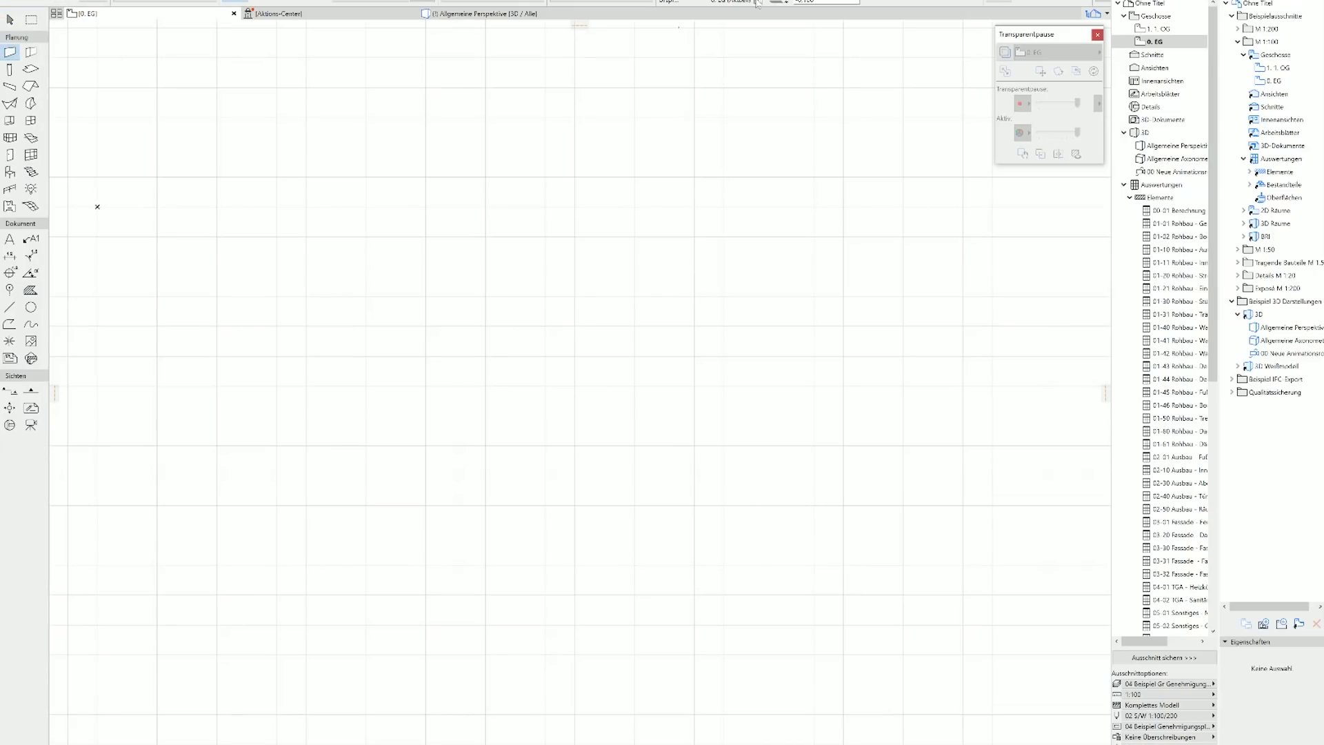
- Draw the gapped outer walls as a square ring around the plan
click(456, 475)
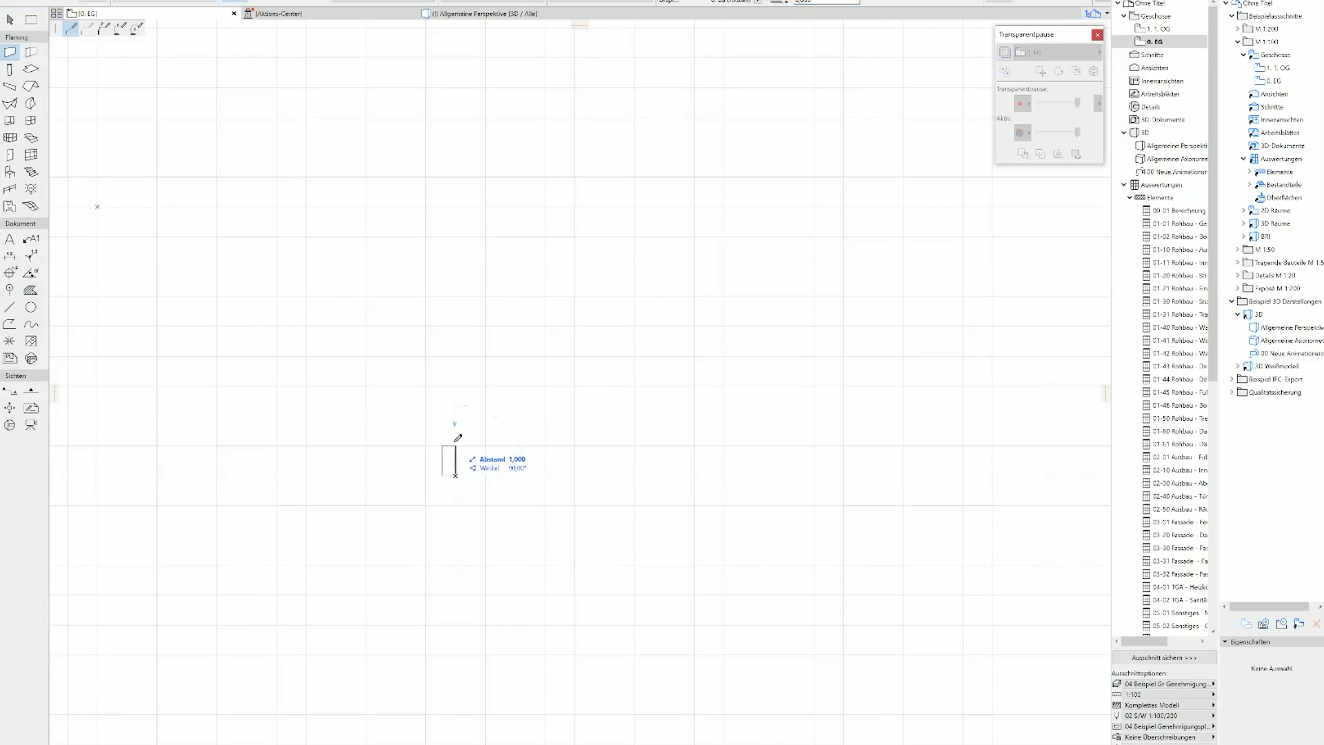
click(456, 386)
click(455, 326)
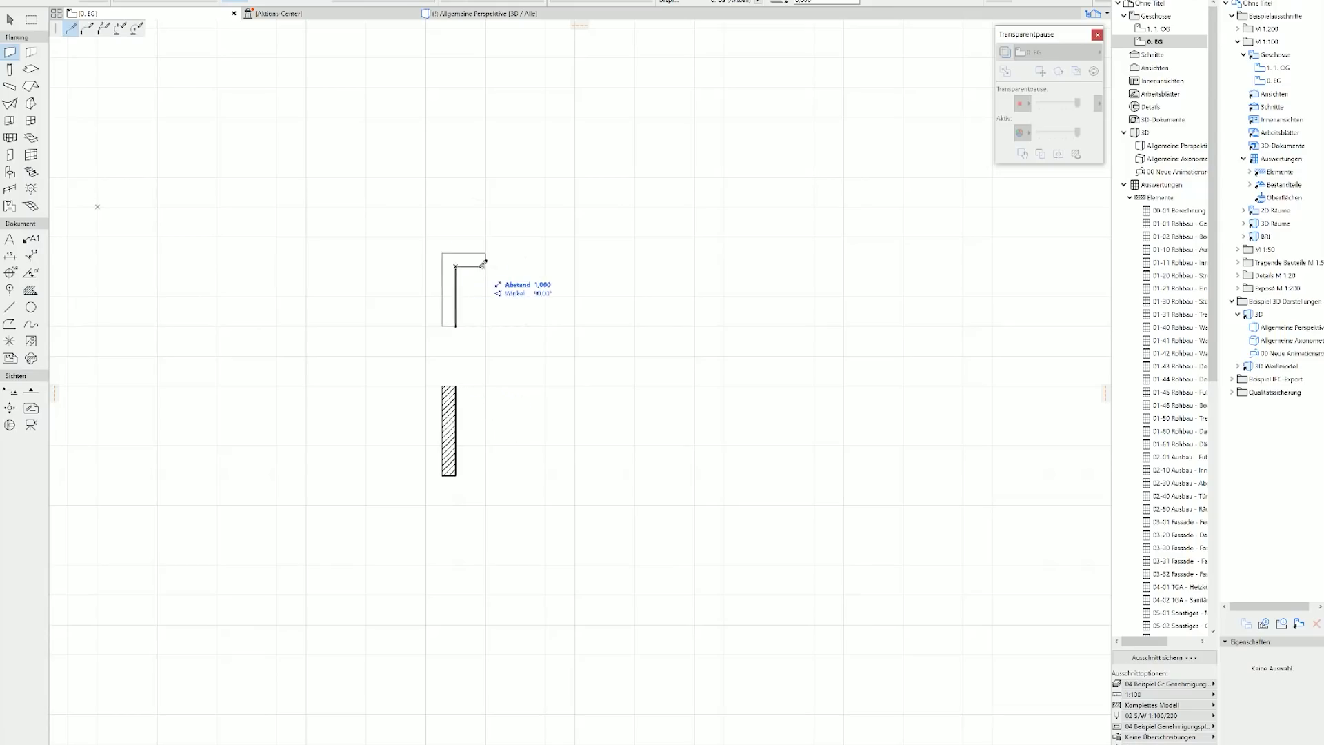
double_click(486, 266)
click(515, 266)
double_click(604, 266)
click(635, 266)
double_click(664, 296)
click(664, 326)
double_click(664, 385)
click(664, 445)
click(664, 475)
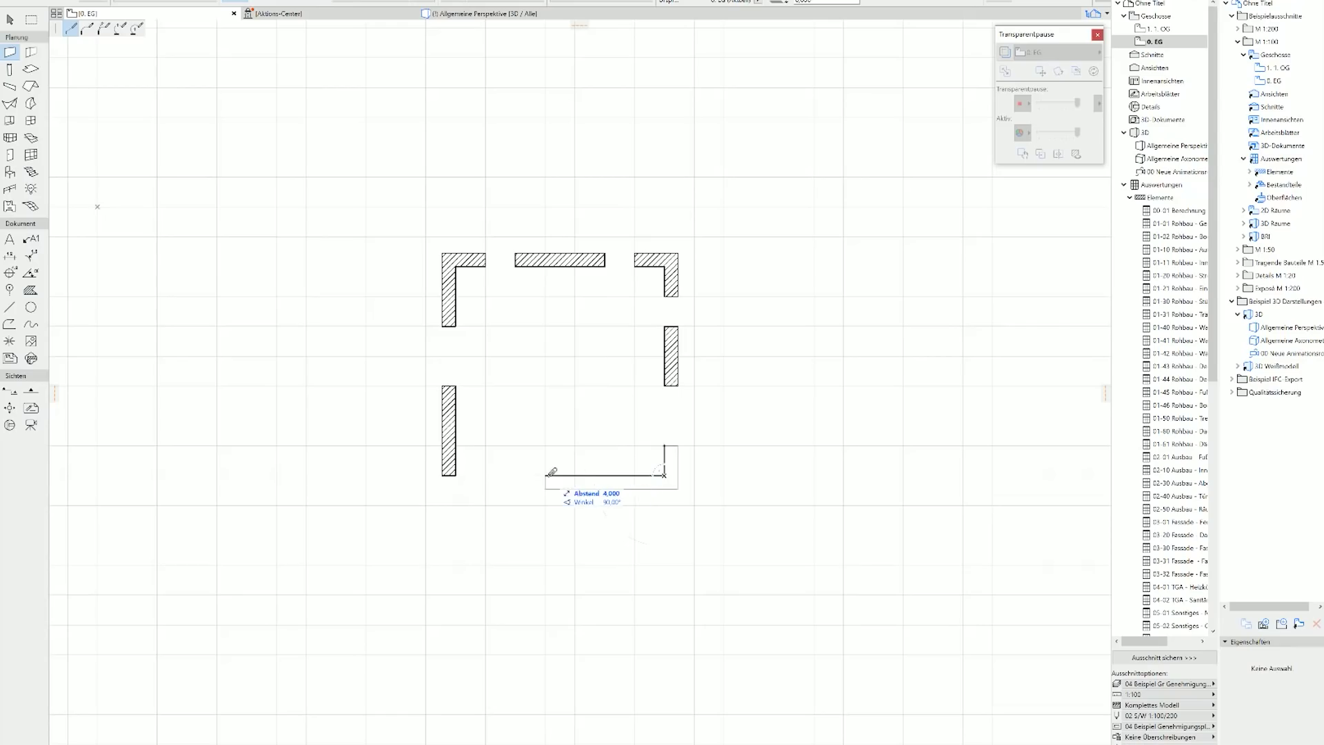
double_click(552, 475)
- Start a new surface material based on Beton, Schalung 1
scroll(641, 351, up, 2)
key(ctrl+a)
key(ctrl+t)
key(Return)
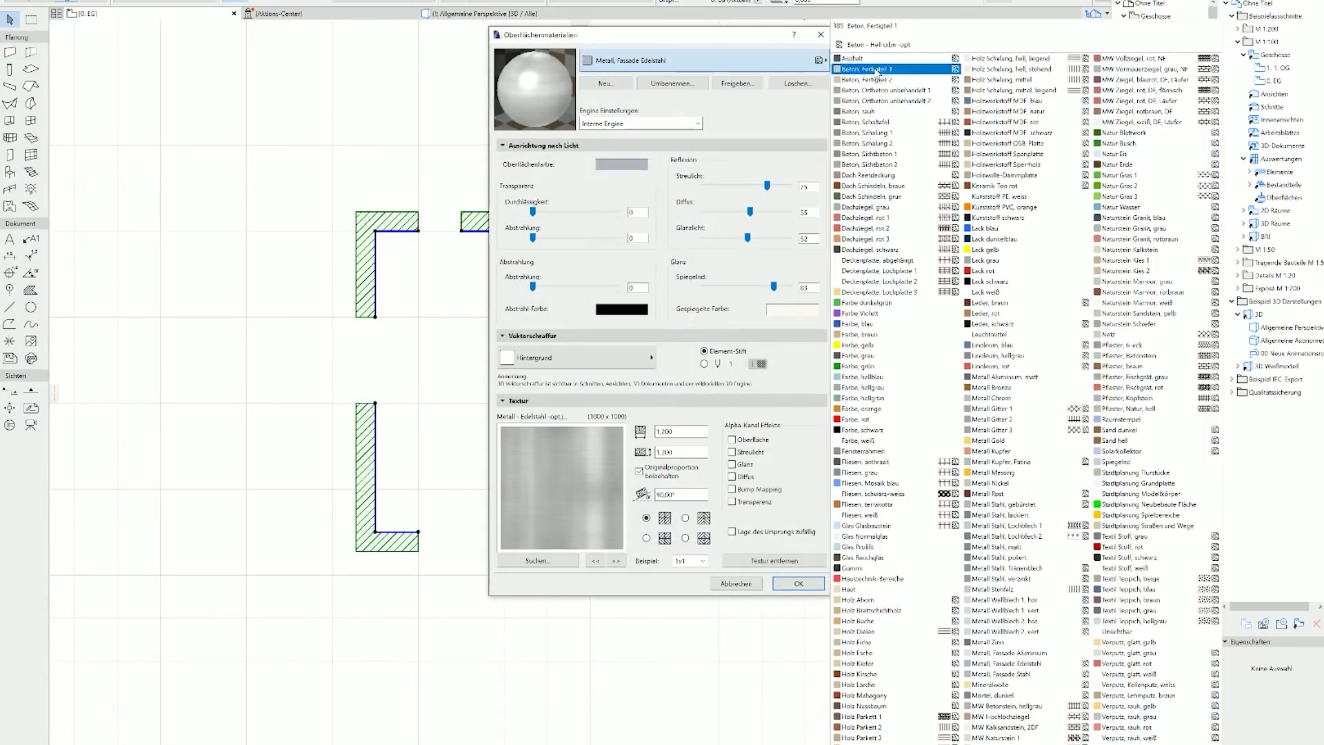
click(897, 135)
click(474, 110)
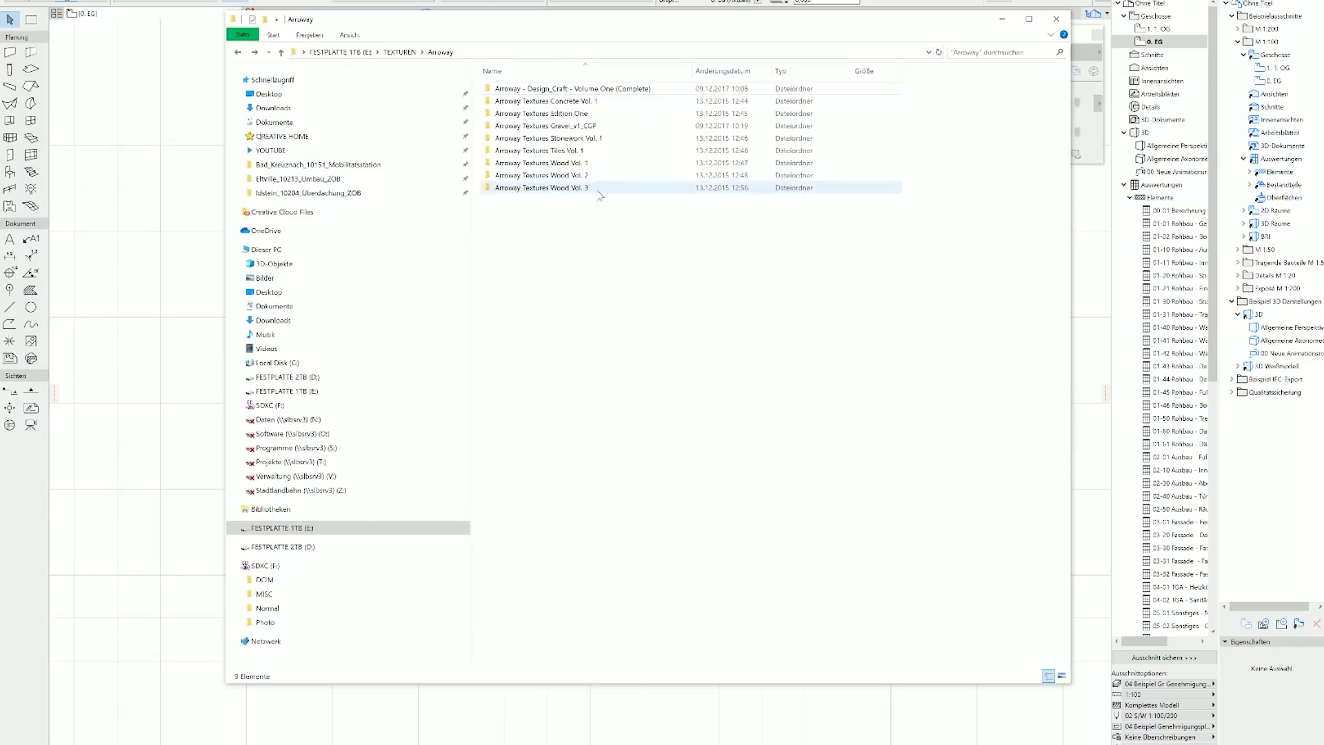
- Browse the Arroway Textures Concrete Vol. 1 Maps folder for a concrete texture image
scroll(557, 264, down, 7)
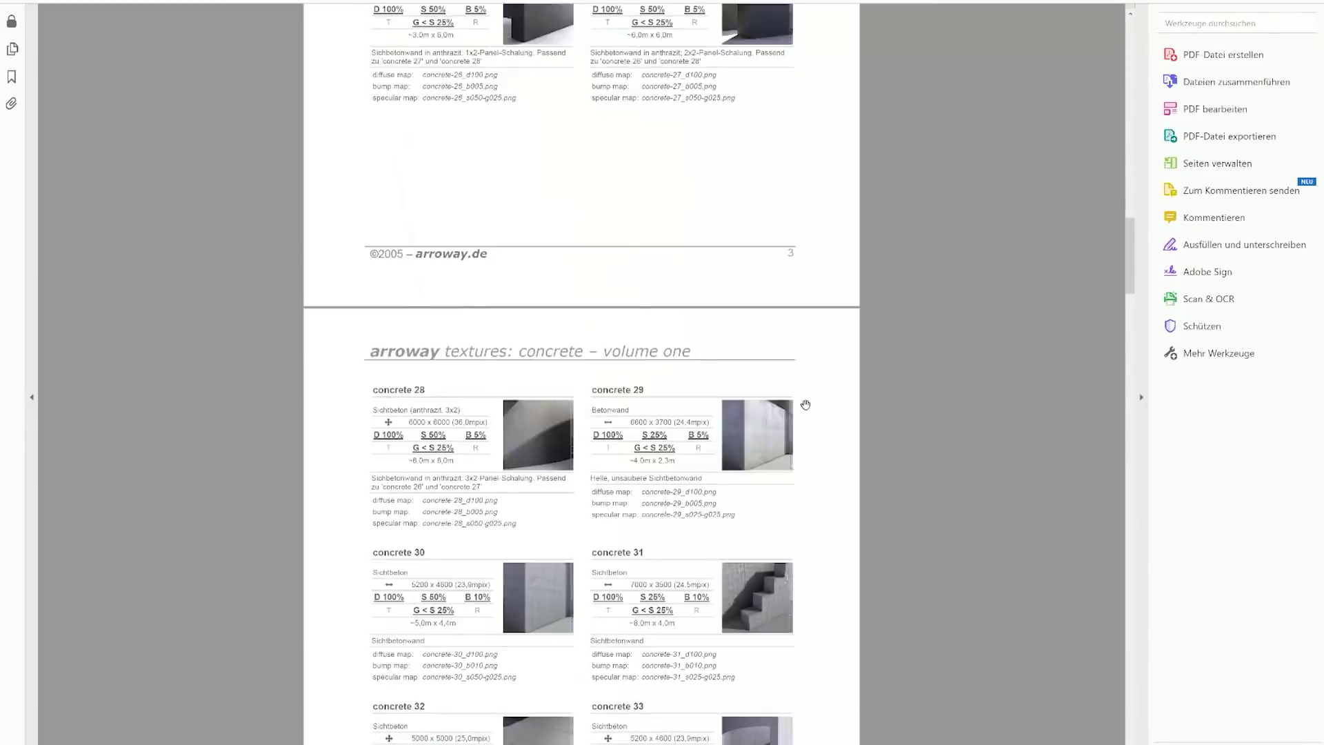
scroll(804, 404, down, 3)
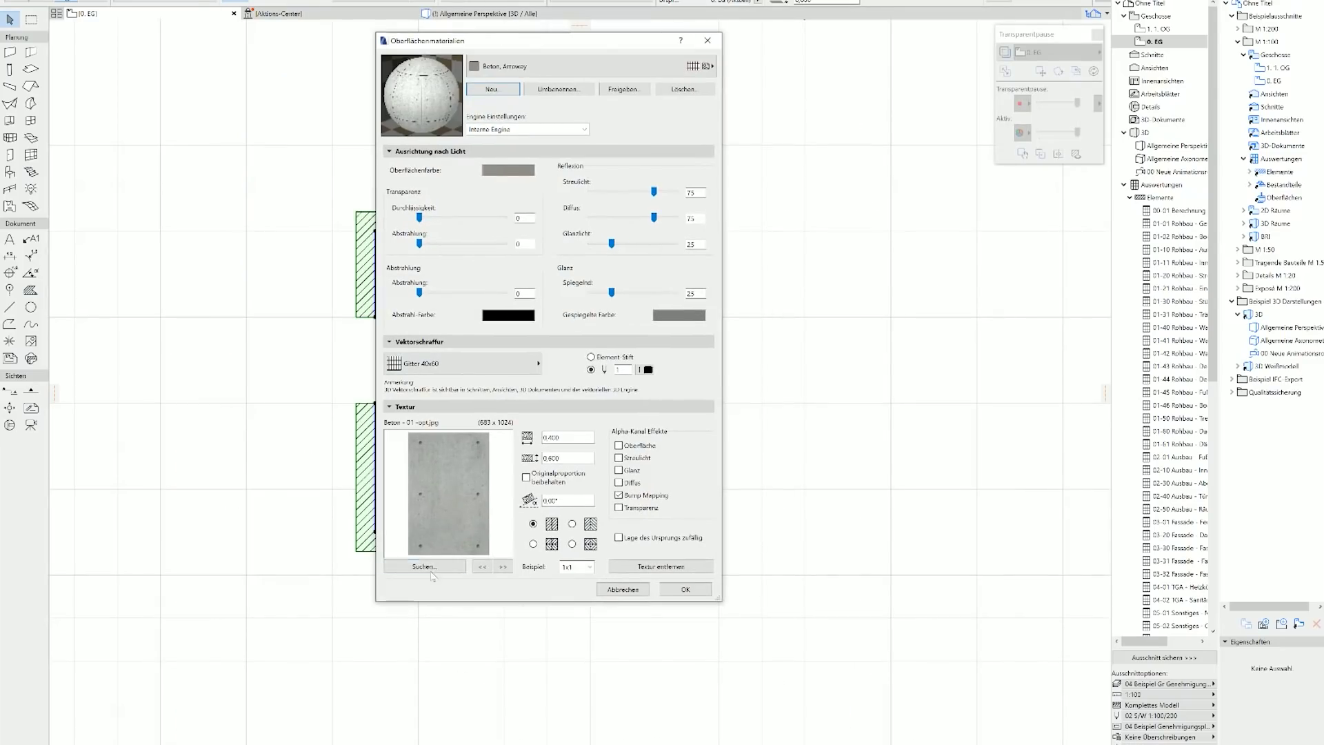
click(428, 569)
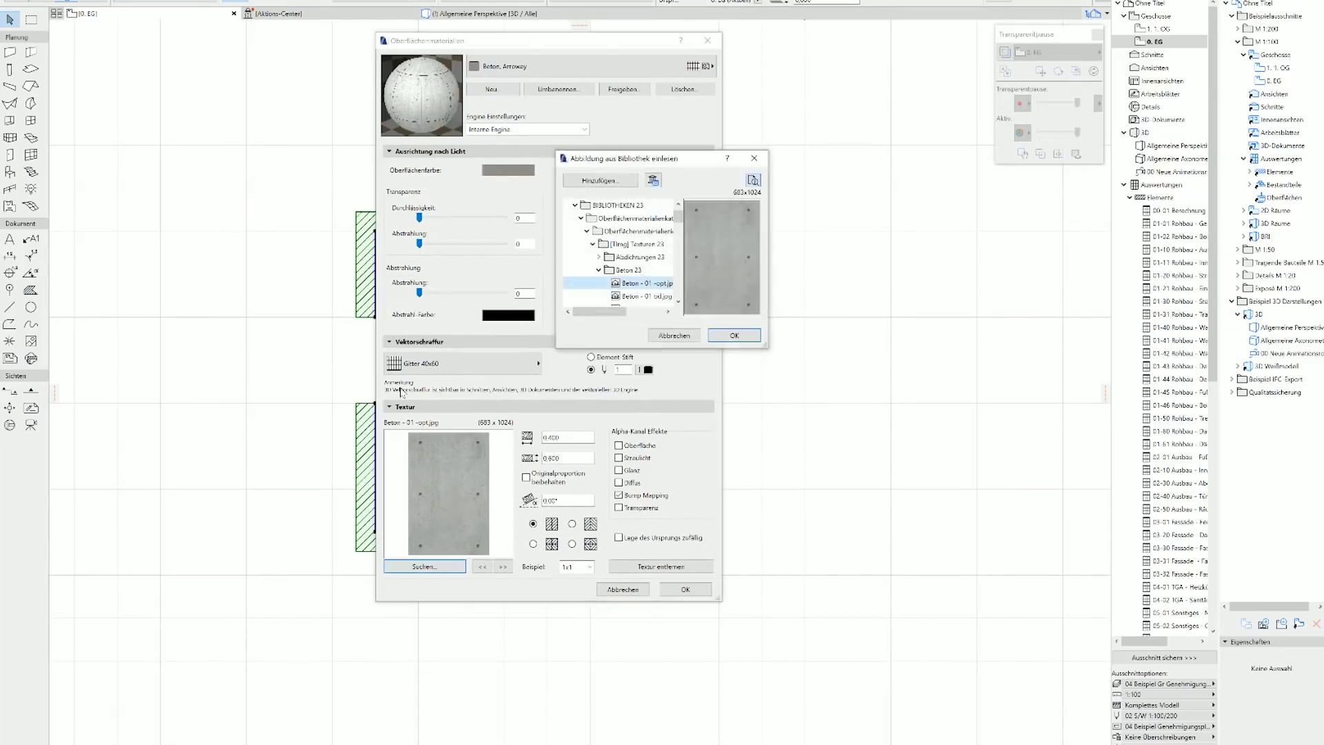
- Add the concrete map files to the library and assign the colour texture
drag(507, 548, 576, 279)
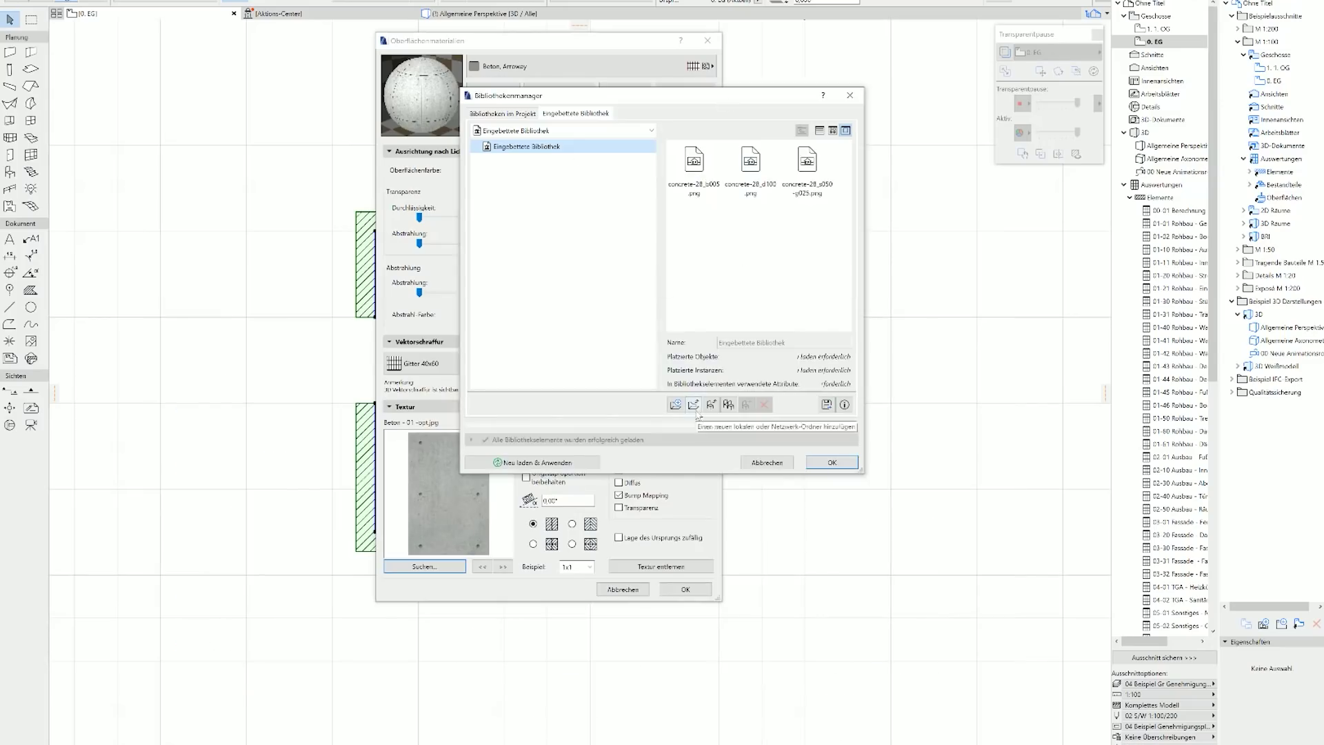
click(837, 461)
click(753, 342)
click(412, 139)
click(897, 133)
click(945, 135)
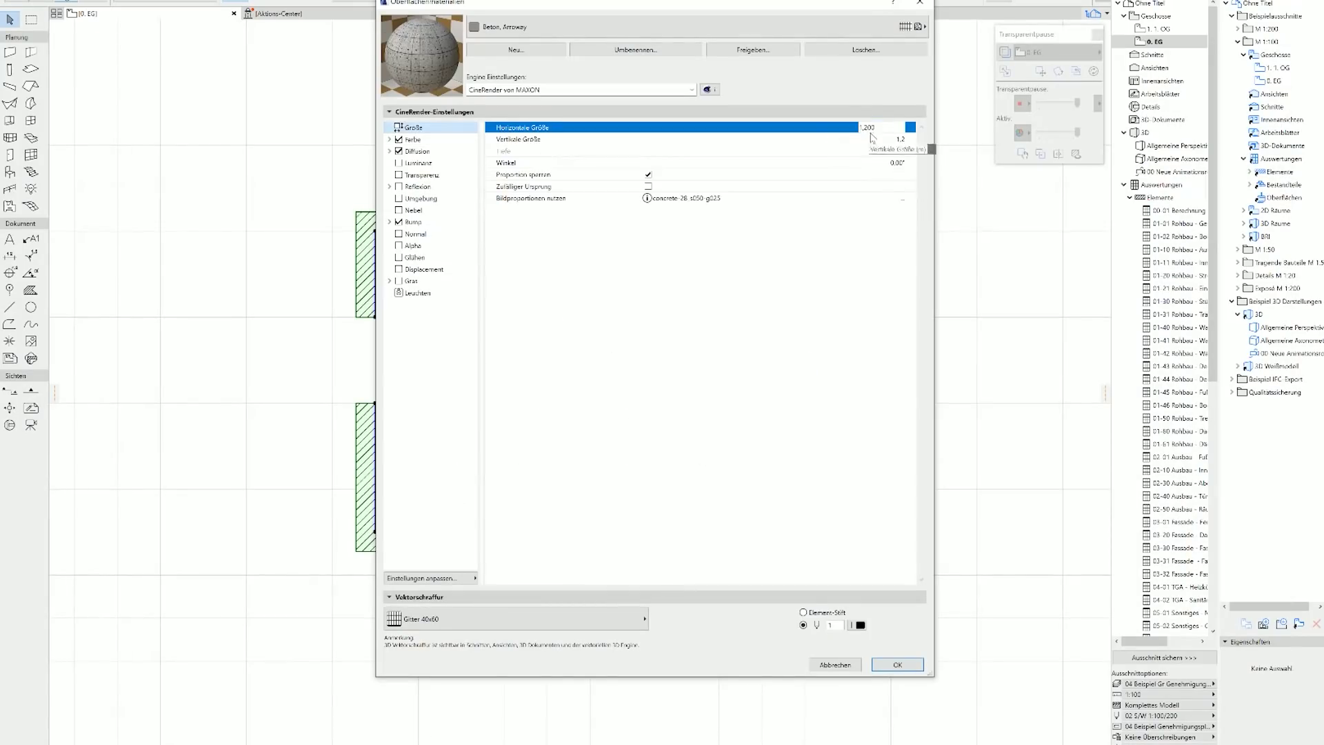
- Assign diffusion and bump concrete maps and raise bump strength to 26
click(417, 151)
click(917, 137)
click(737, 335)
click(413, 221)
click(917, 137)
double_click(621, 231)
drag(846, 201, 716, 201)
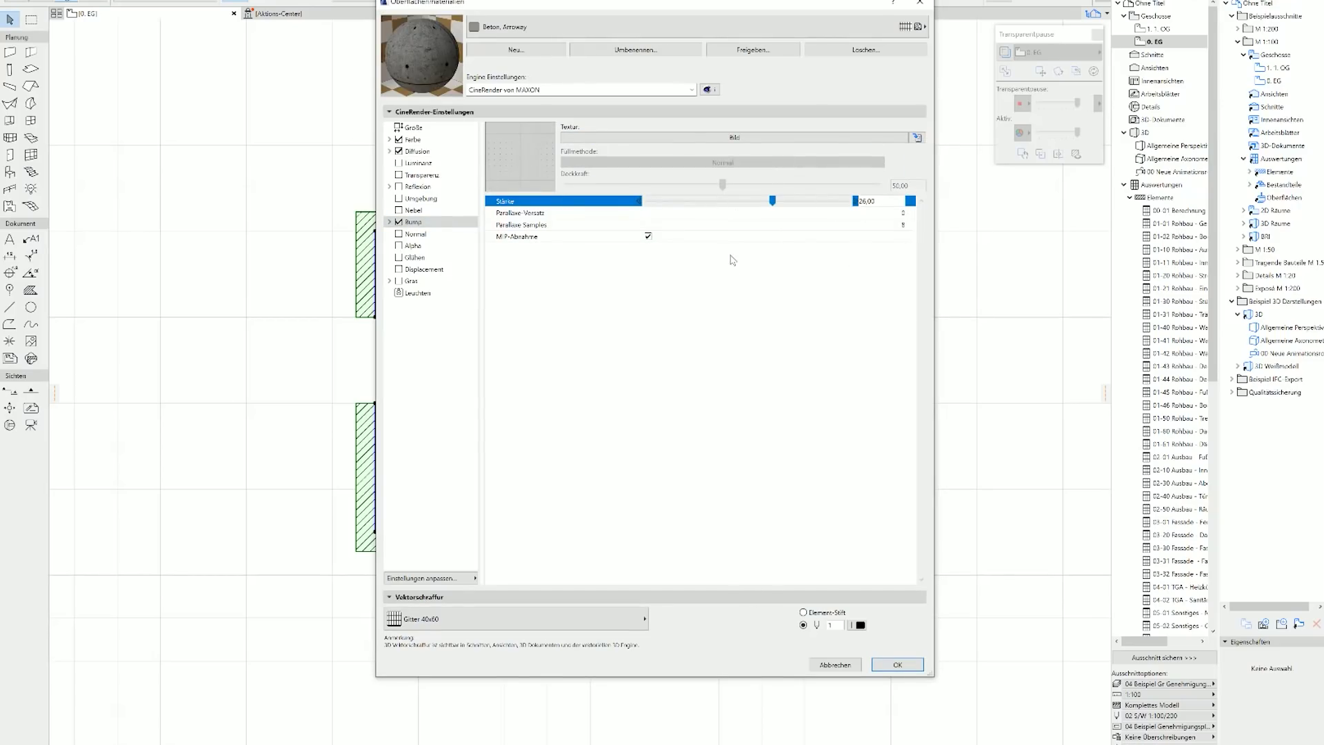
click(897, 664)
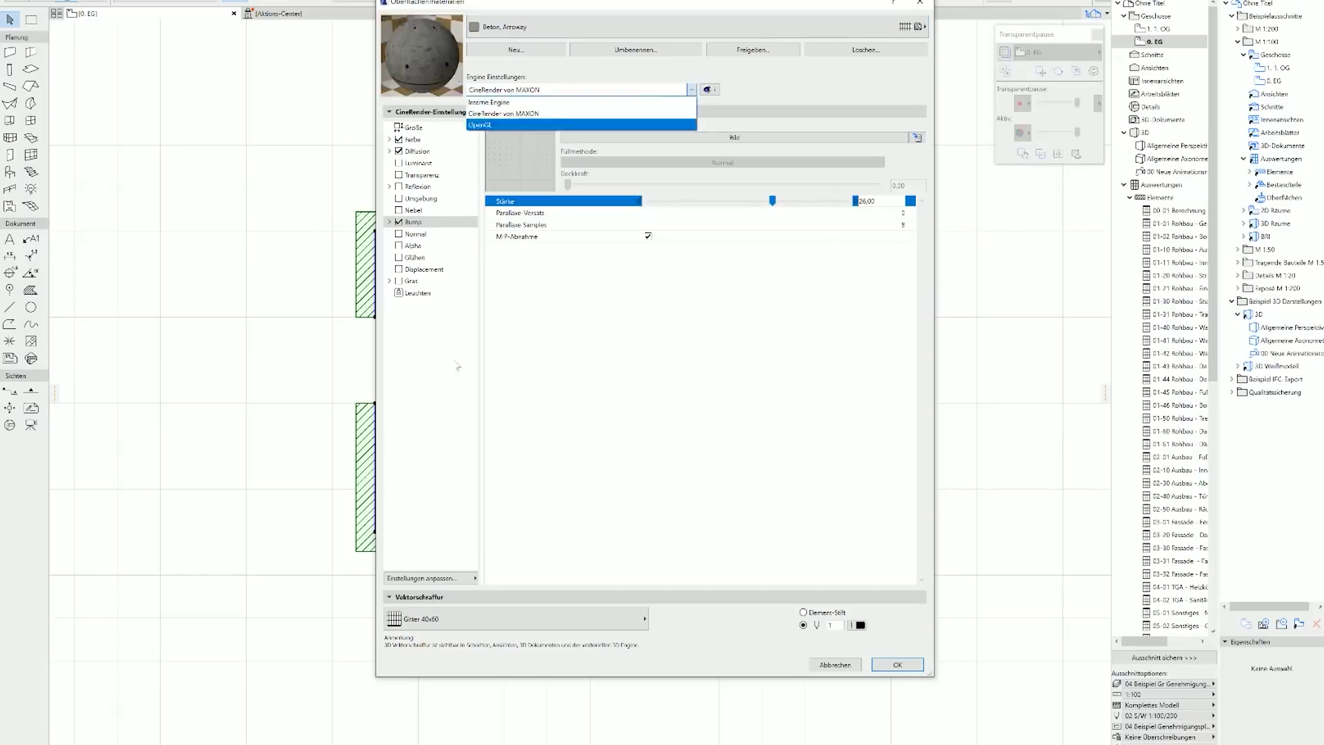
- Open the general 3D perspective and orbit to inspect the concrete walls
click(558, 313)
click(486, 14)
mouse_move(629, 354)
shift+middle_down()
mouse_move(599, 446)
mouse_move(655, 342)
mouse_move(555, 507)
shift+middle_up()
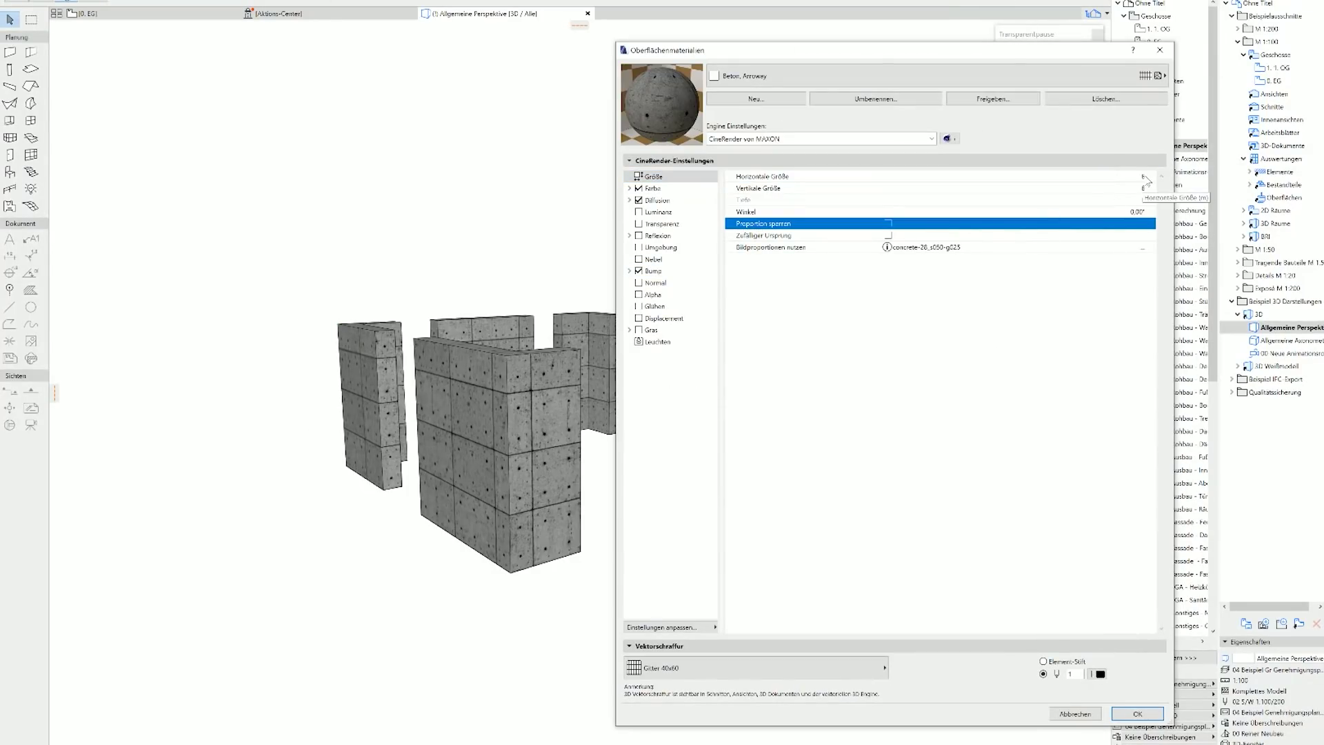
- Adjust the Beton, Arroway texture's vertical size and apply it to the walls
click(1103, 187)
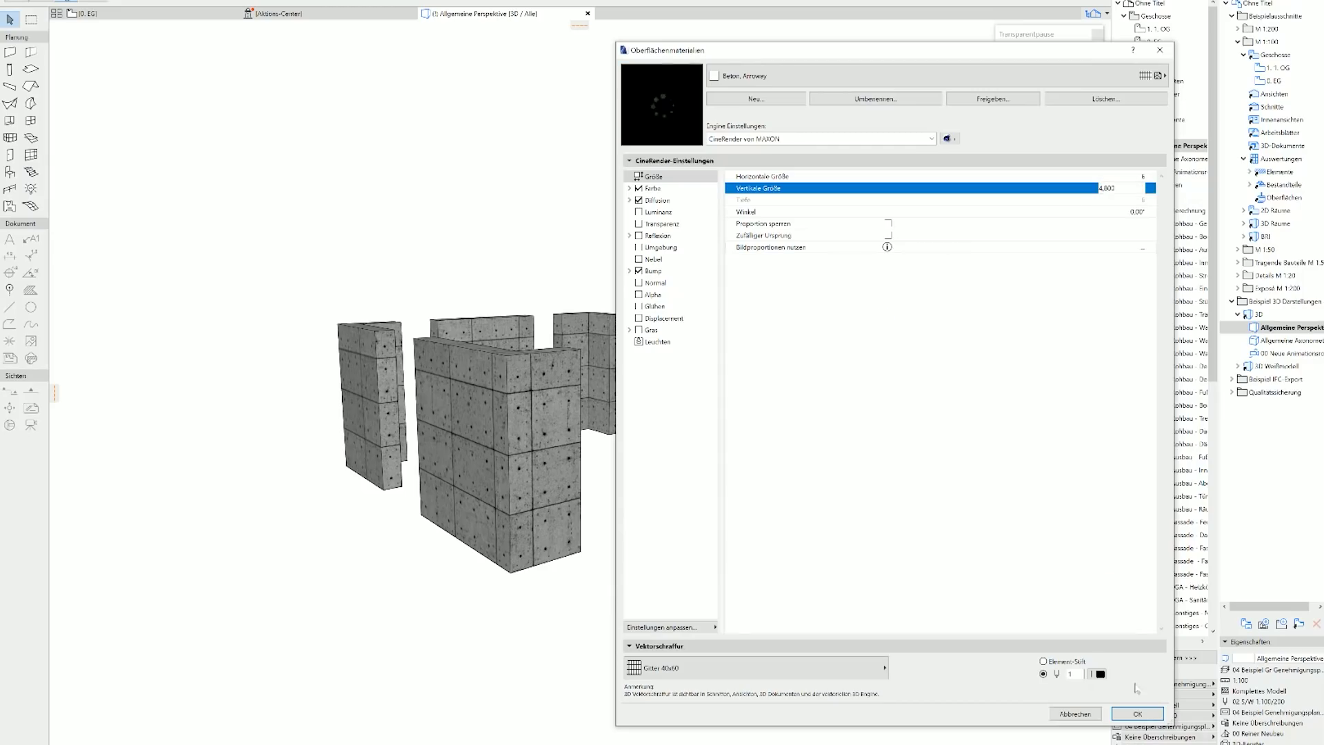
click(1138, 713)
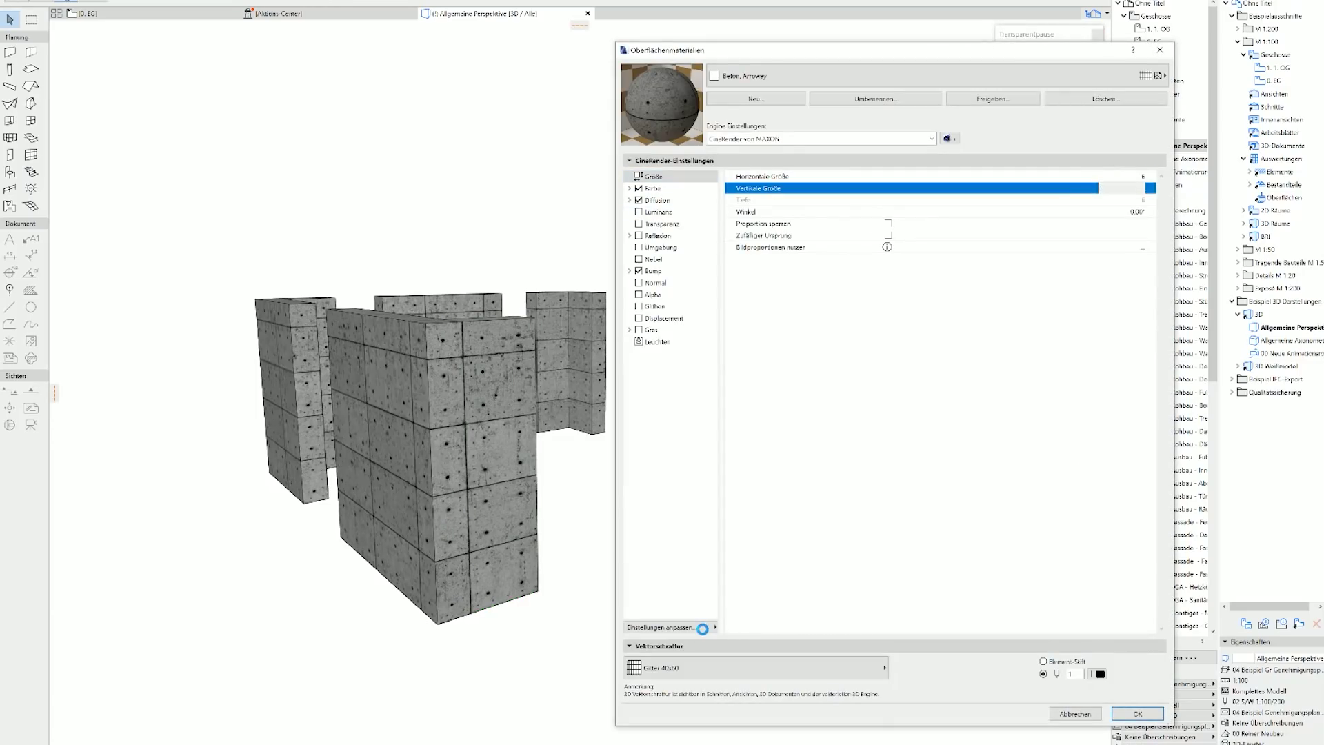
click(702, 628)
key(Return)
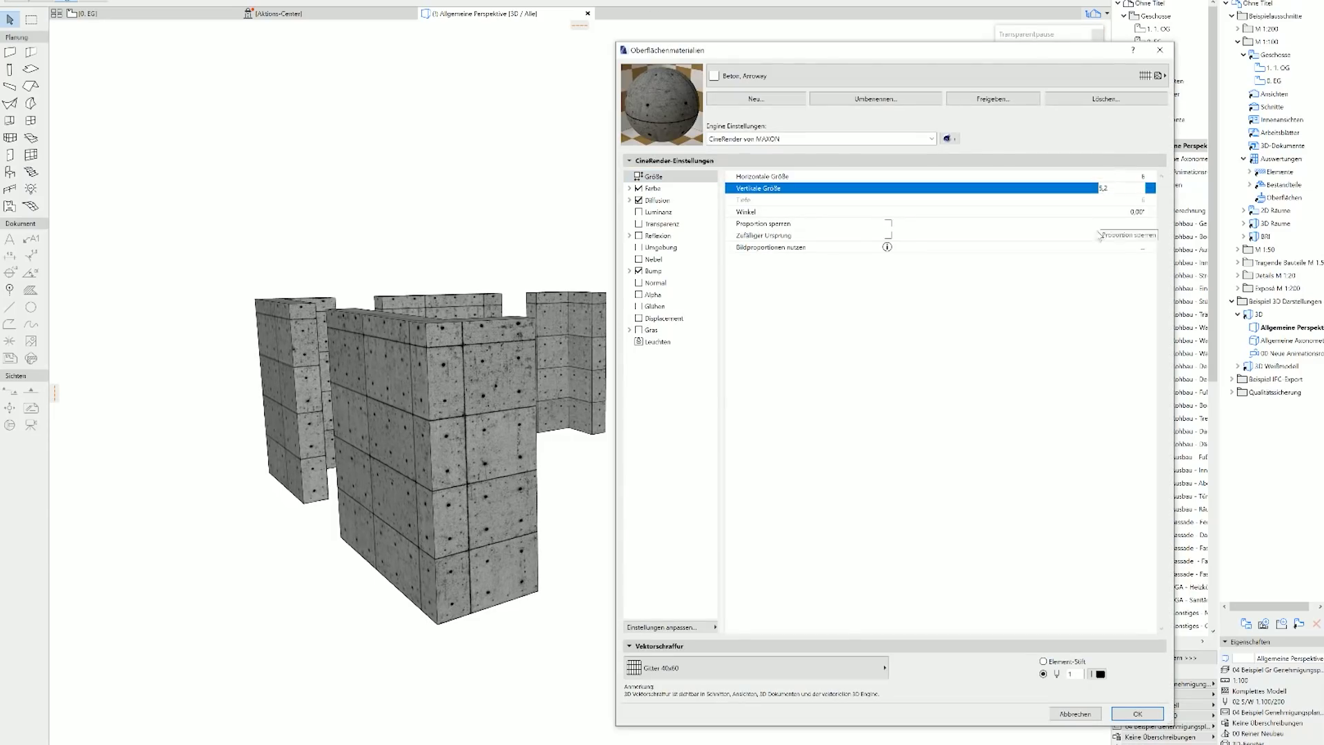
click(1137, 713)
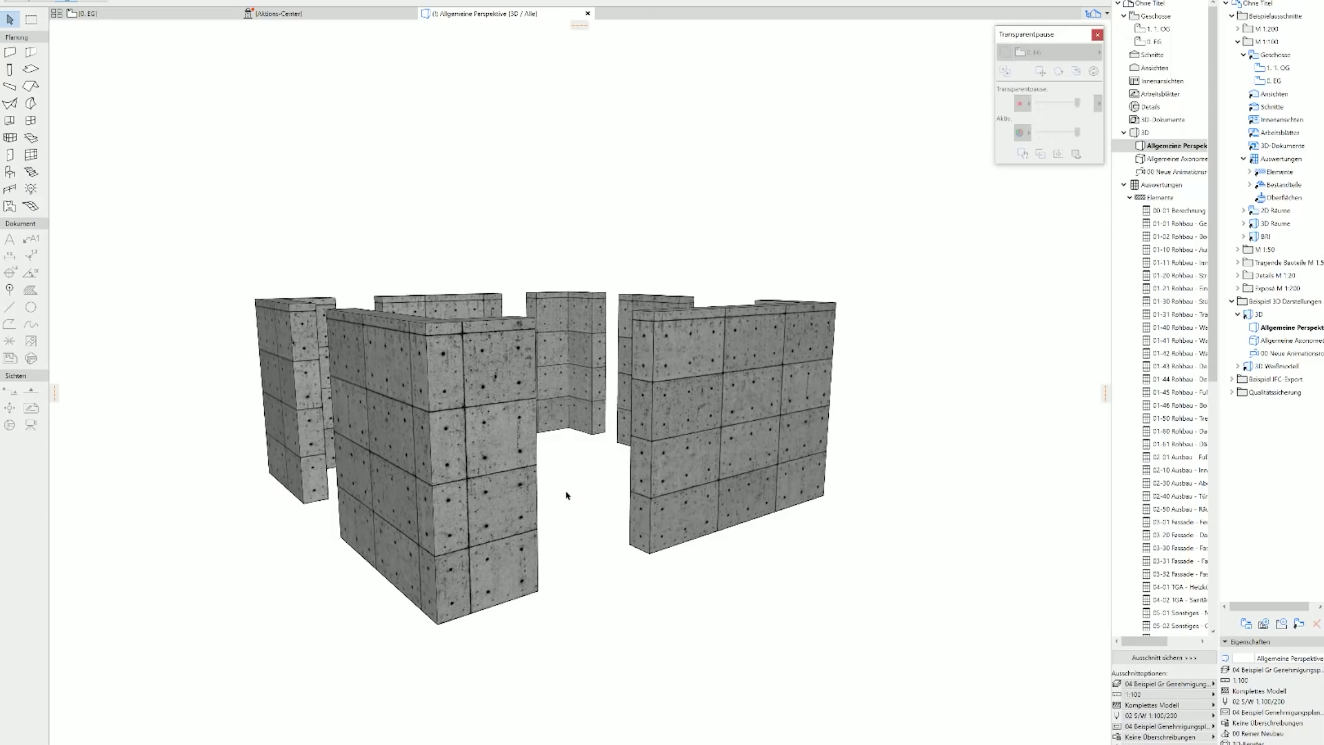
- In the ground-floor plan, override a wall's surface with Holz Schalung hell
scroll(565, 493, up, 5)
key(ctrl+a)
click(593, 540)
scroll(593, 541, down, 5)
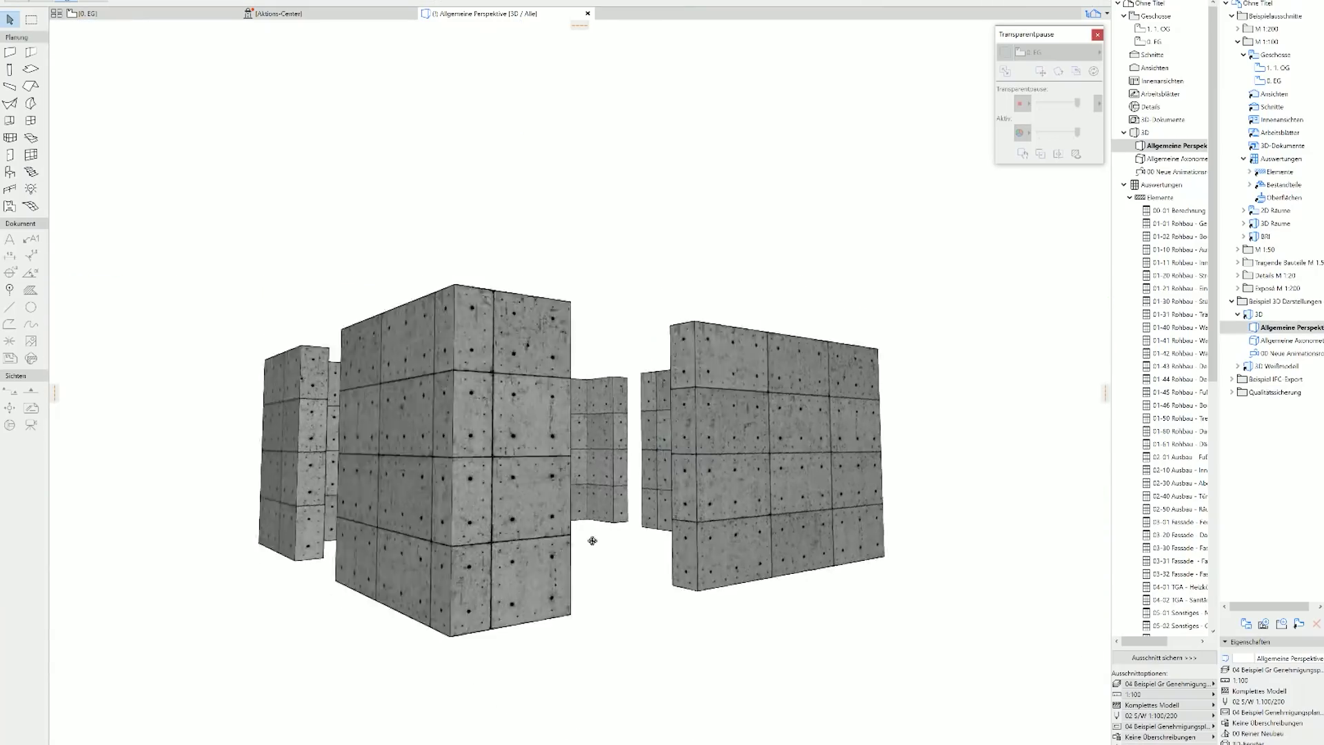
scroll(583, 556, down, 2)
key(F2)
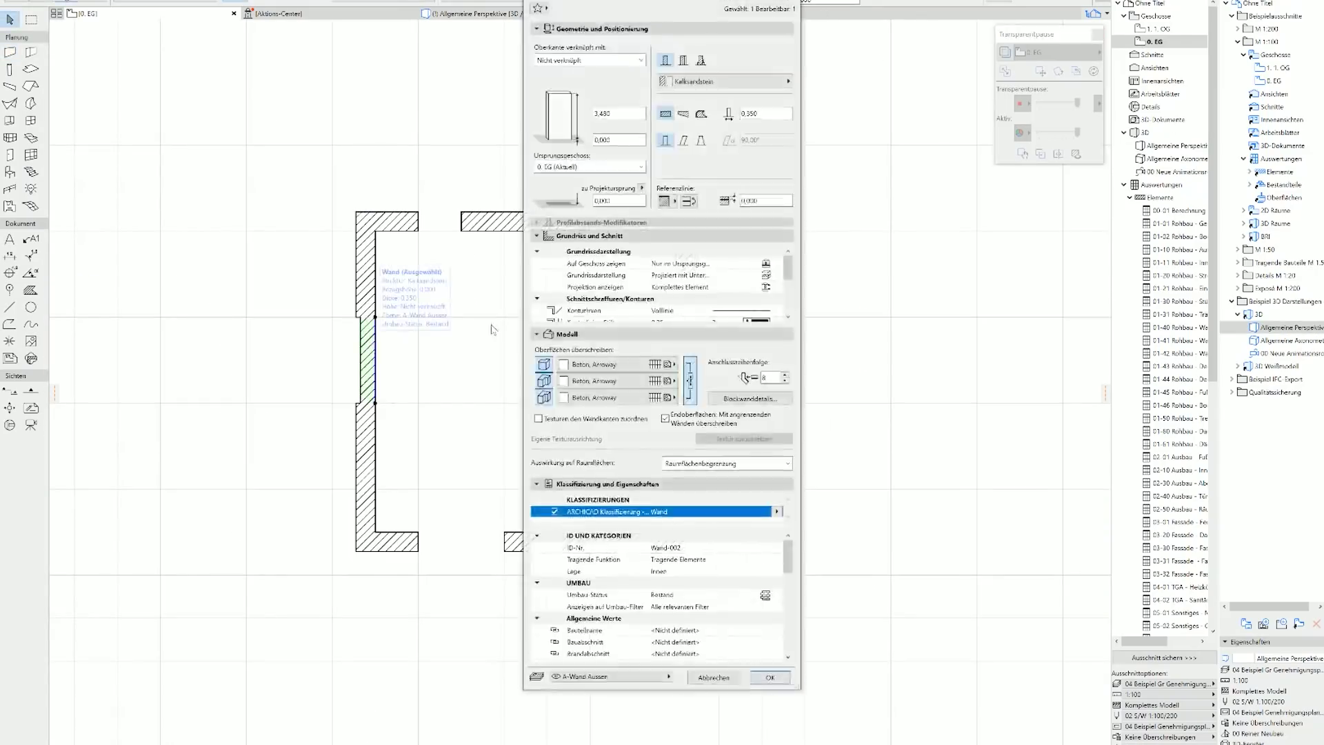
click(617, 364)
click(876, 102)
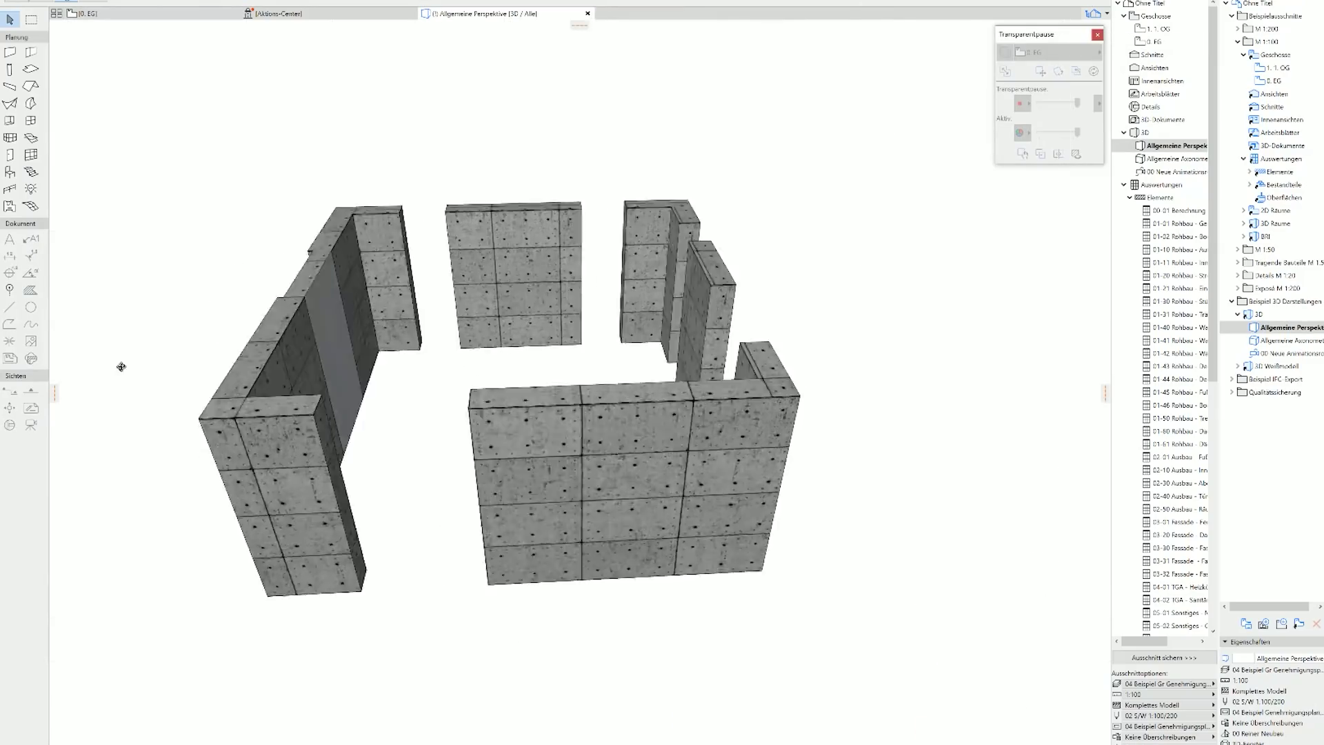
click(645, 364)
- Review the wood-faced walls in 3D and confirm the concrete roof slab
key(Escape)
click(771, 677)
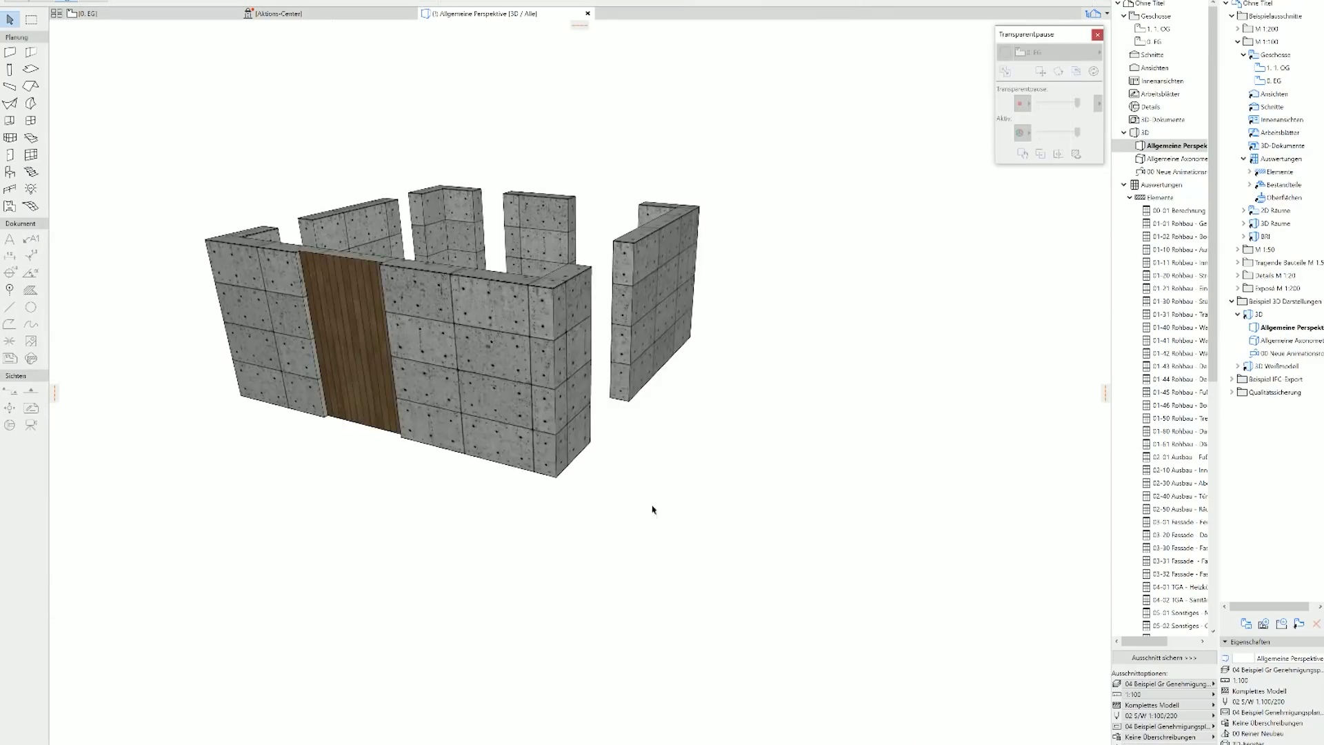
key(F2)
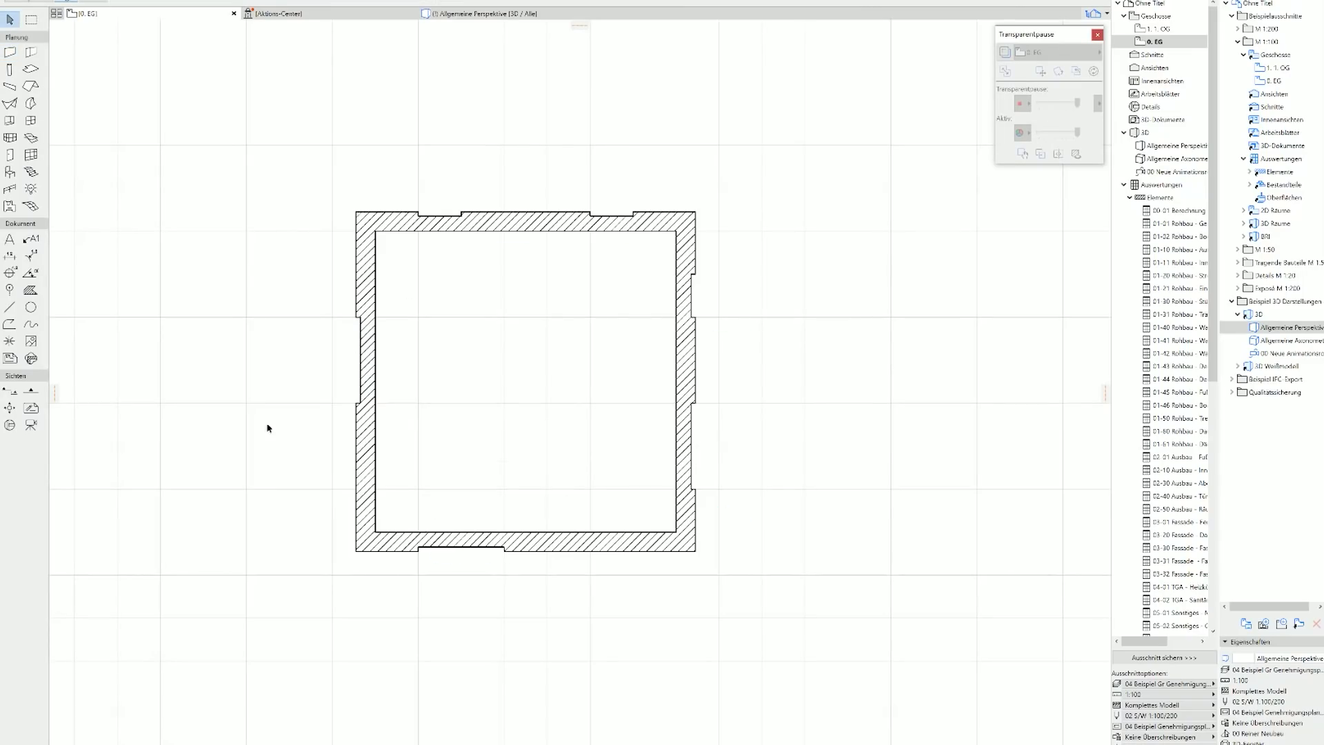
key(F3)
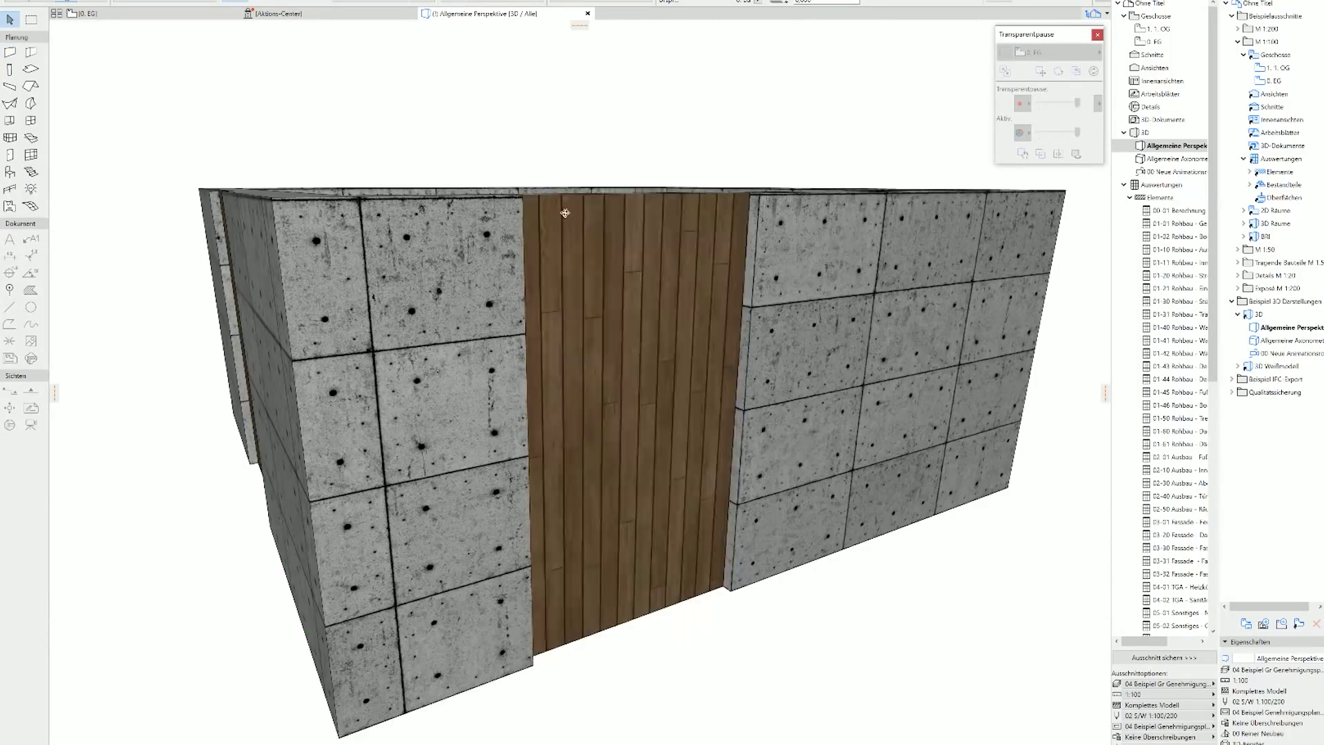
click(529, 331)
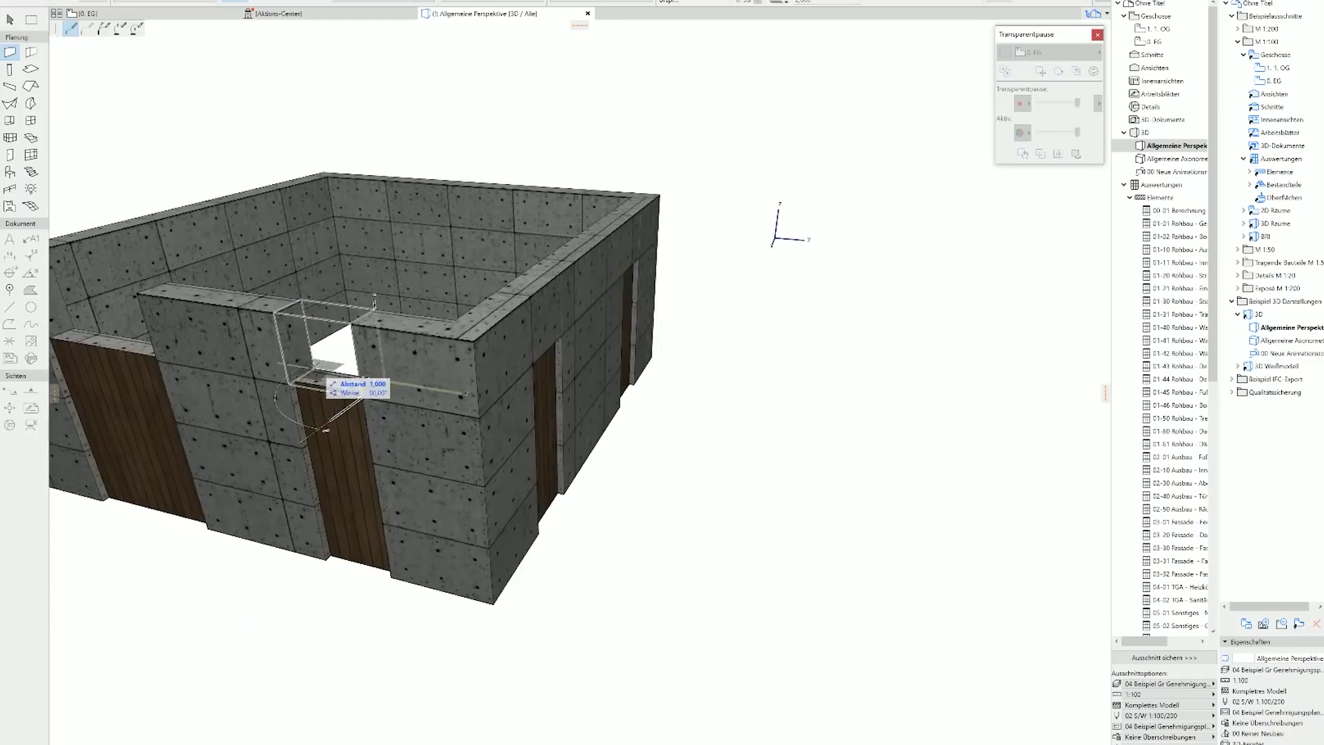
scroll(439, 443, down, 10)
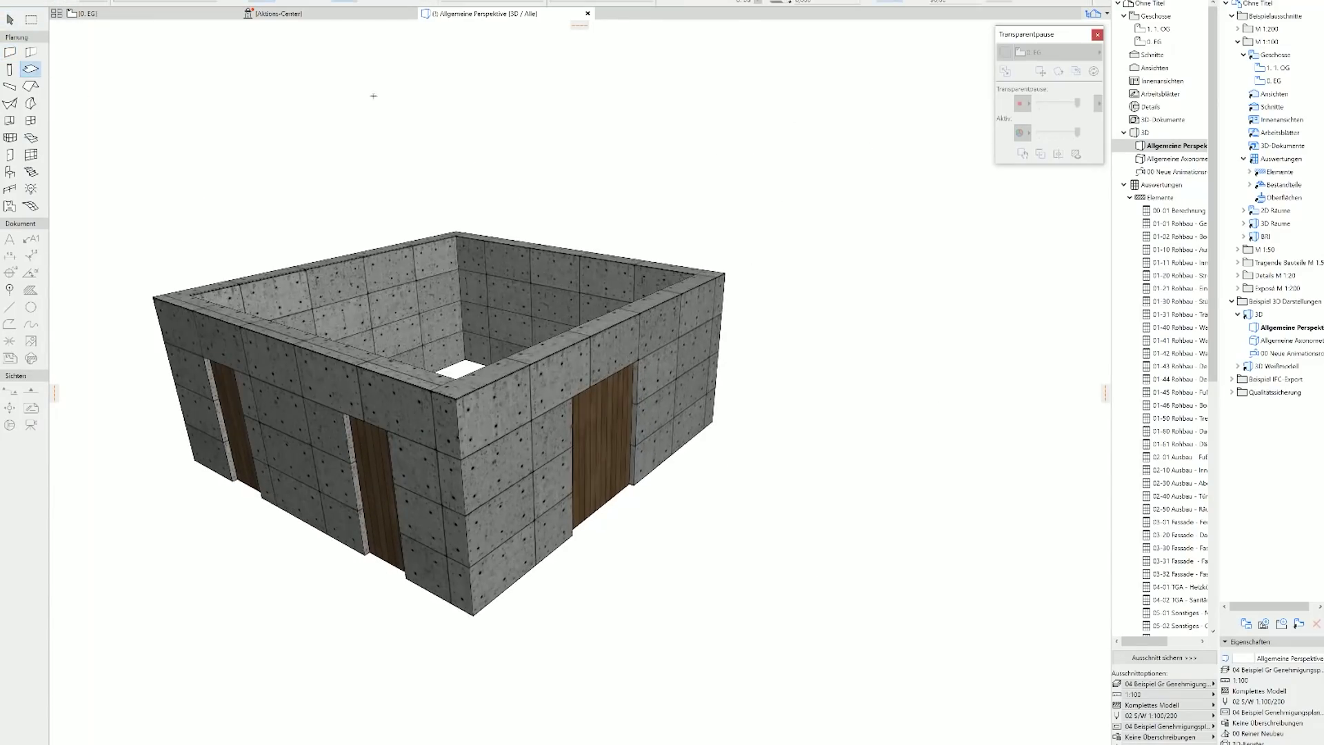
click(777, 611)
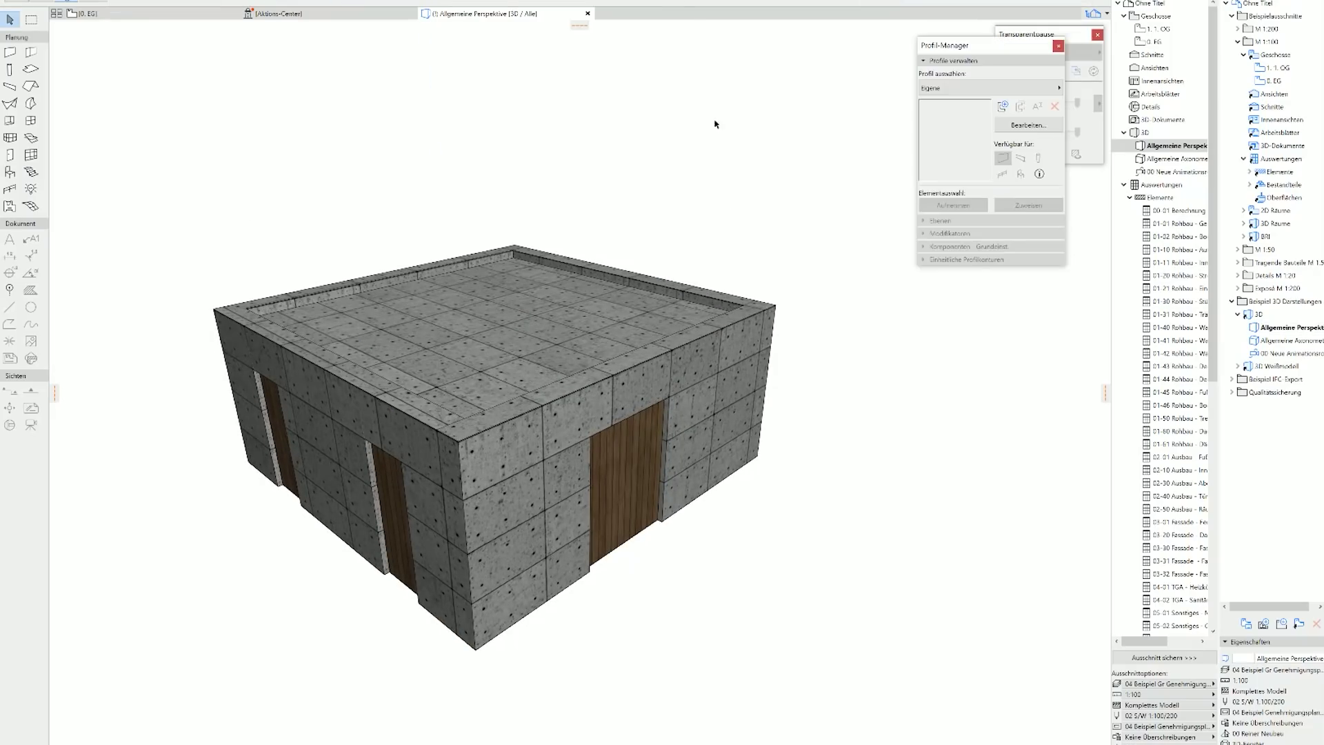
- Create the custom 'Attika' profile, draw its outline, assign a fill and save
text(Attika)
key(Return)
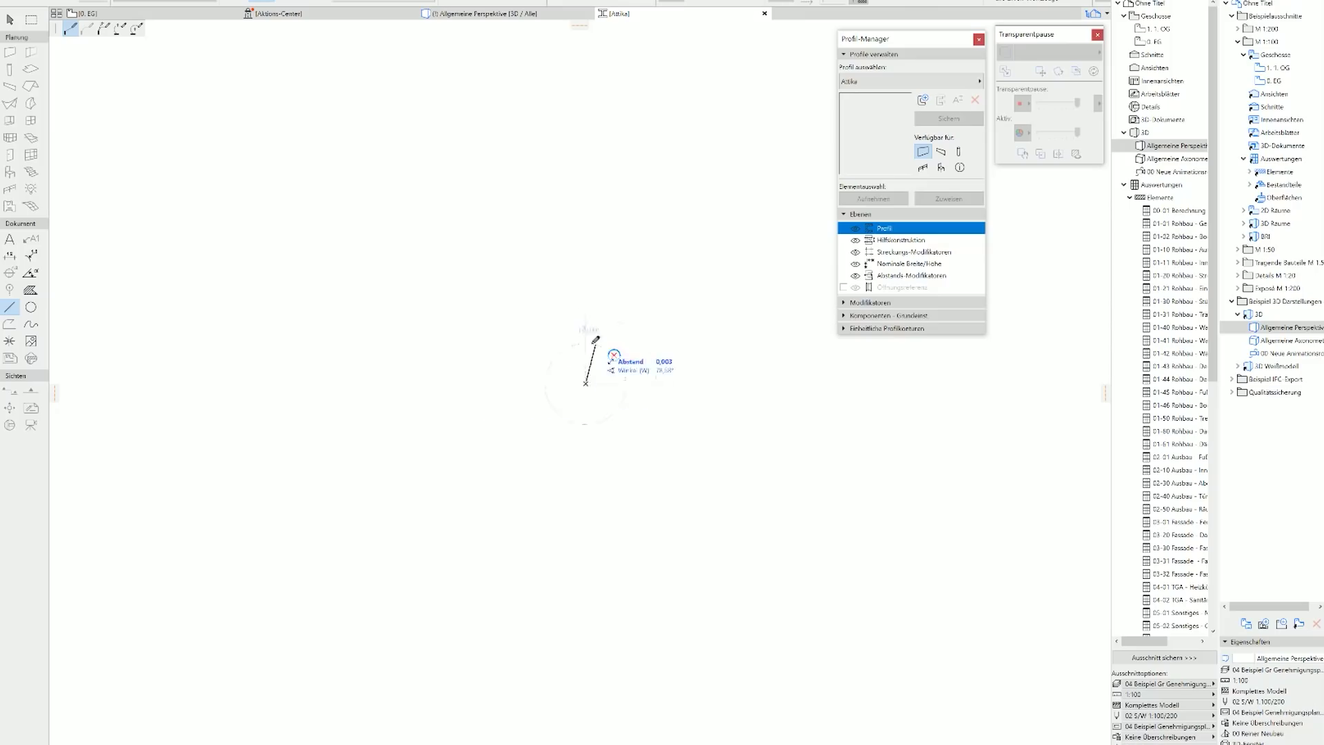
key(Escape)
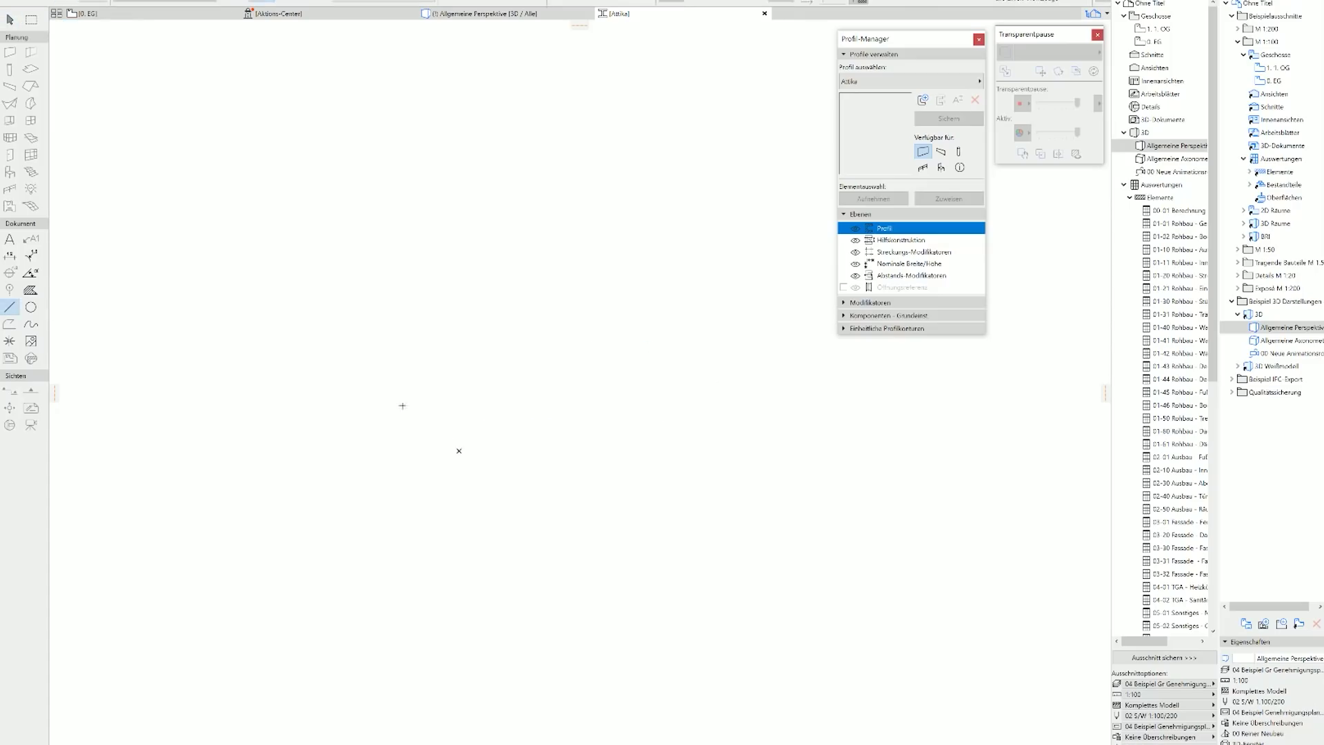
click(10, 307)
click(279, 473)
click(809, 481)
double_click(809, 513)
scroll(806, 483, up, 3)
scroll(275, 469, up, 3)
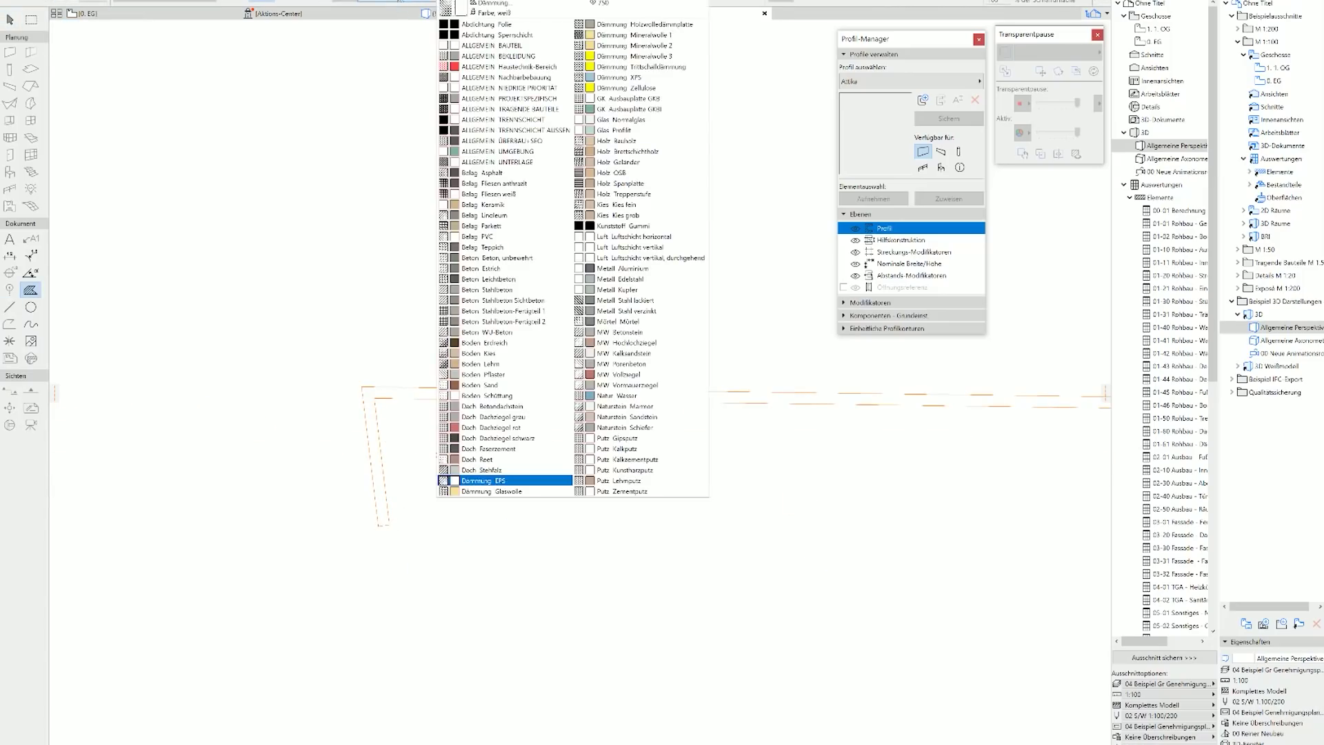
click(409, 422)
click(926, 118)
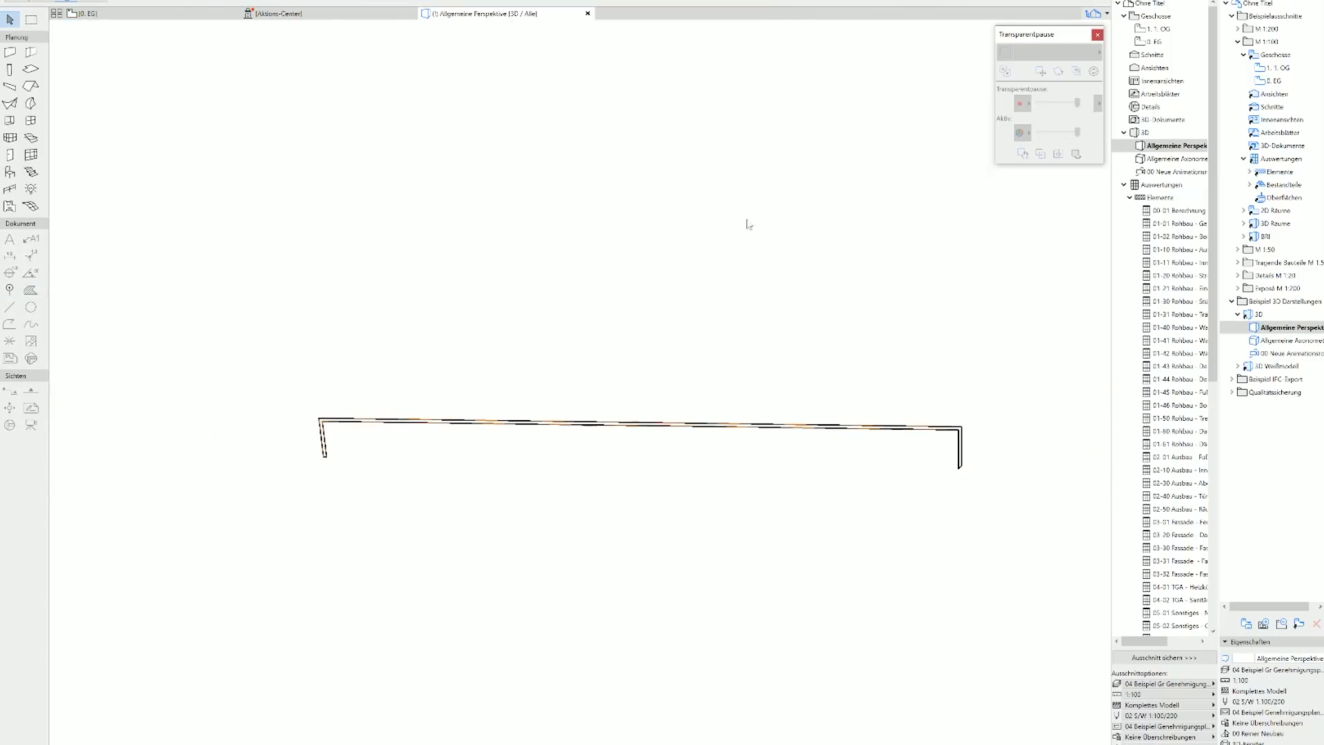
- Place the Attika parapet wall at the front-left roof corner and view it from below
key(F3)
click(10, 52)
click(429, 427)
scroll(813, 213, up, 3)
scroll(469, 531, down, 5)
key(Escape)
shift+middle_drag(483, 414, 660, 325)
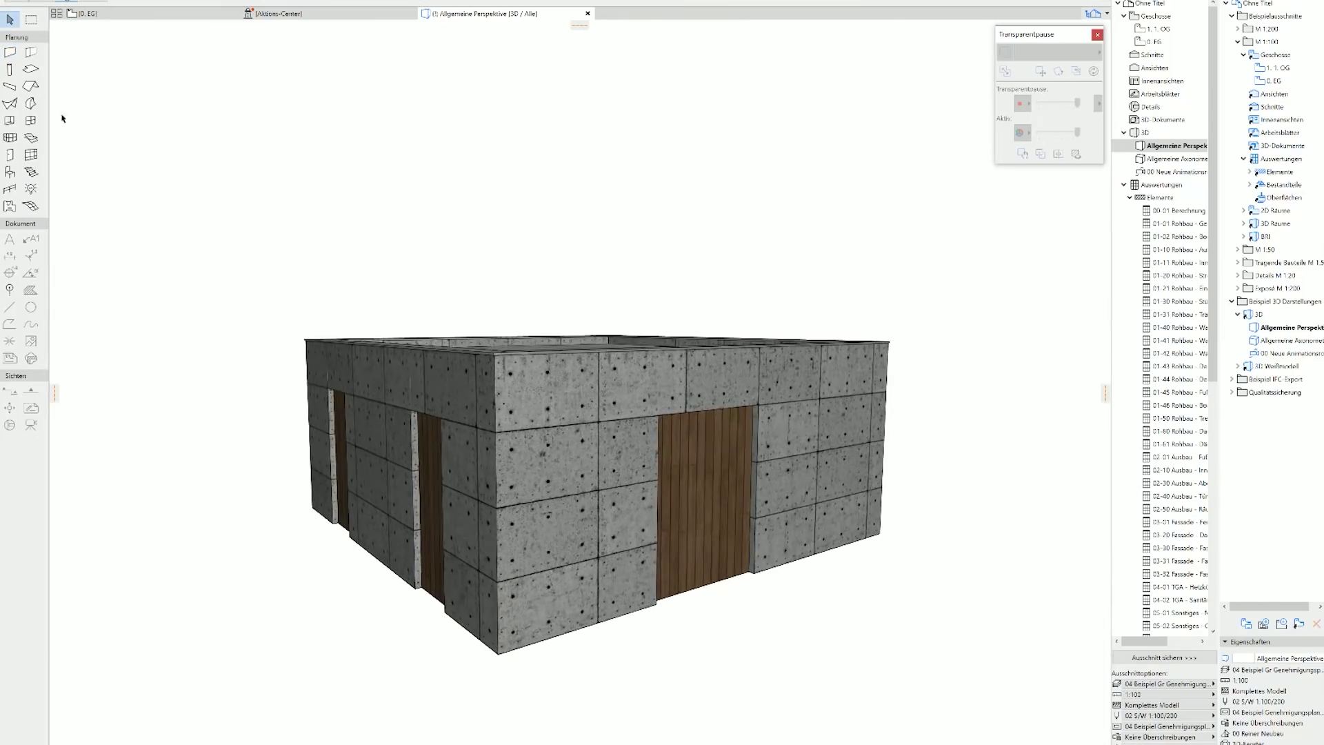
double_click(30, 120)
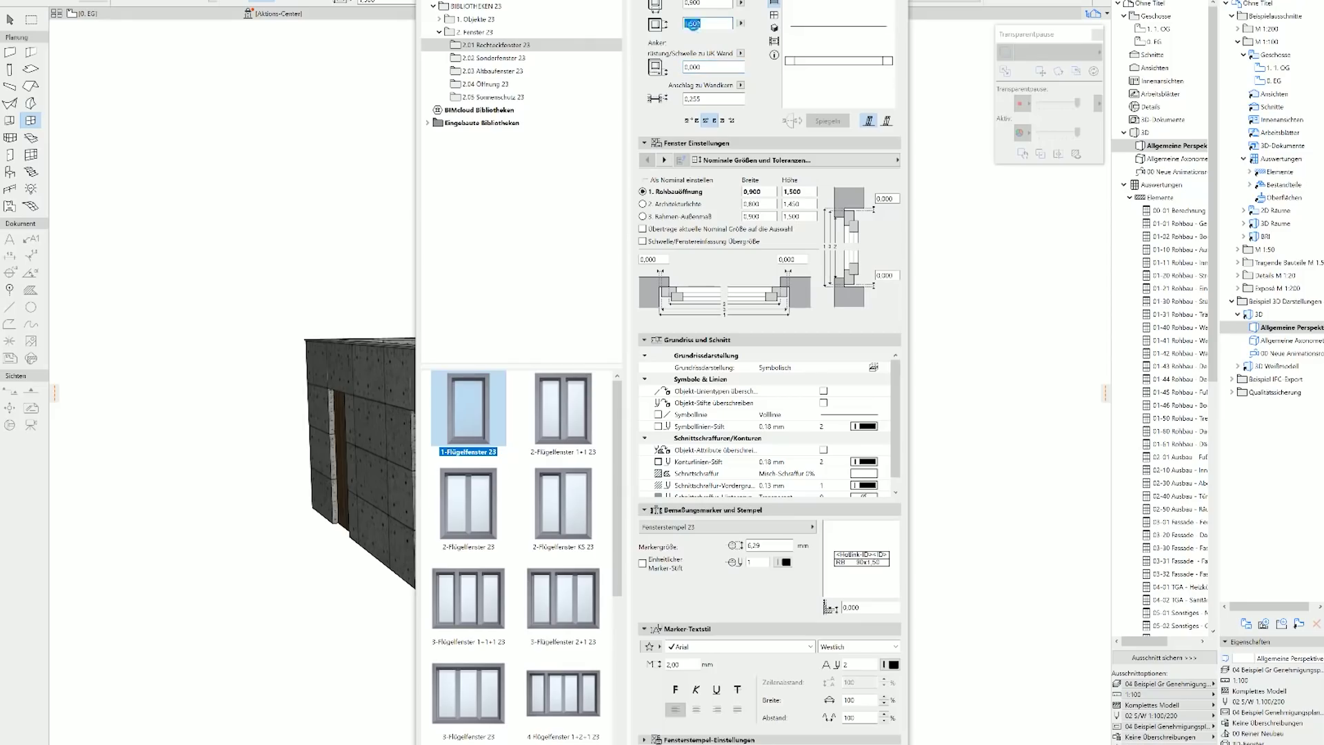
- Place the 1-Flügelfenster 23 window as a glazed Eckfenster corner with Lack schwarz mullions
key(Return)
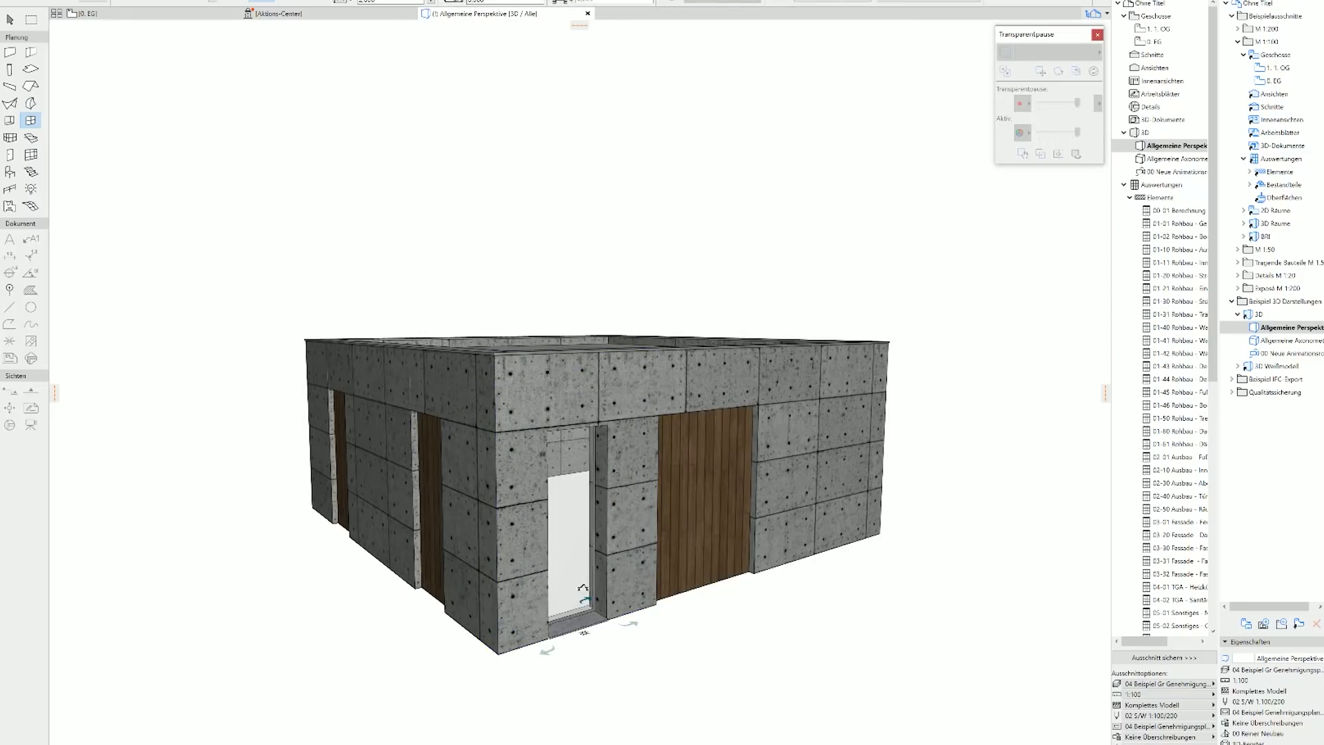
scroll(591, 615, up, 5)
scroll(582, 611, down, 2)
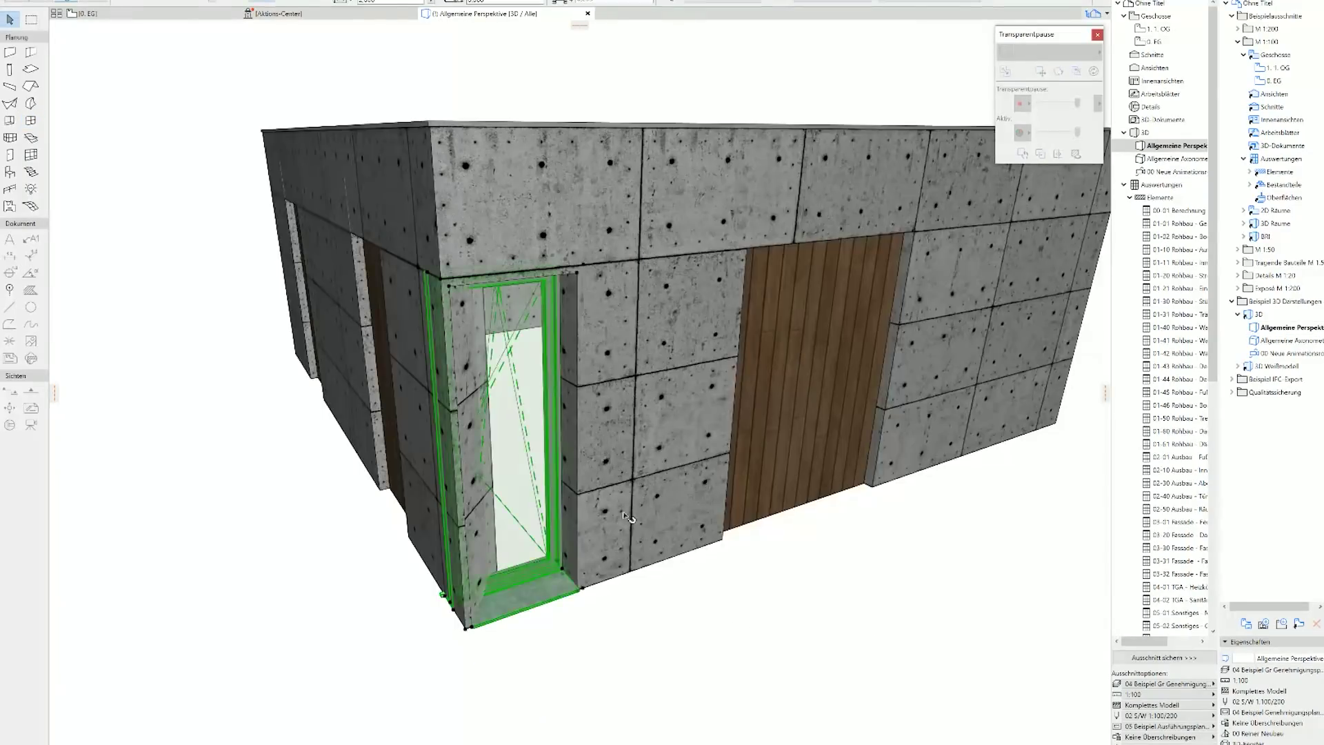
key(ctrl+t)
click(966, 239)
click(793, 160)
click(958, 446)
click(815, 178)
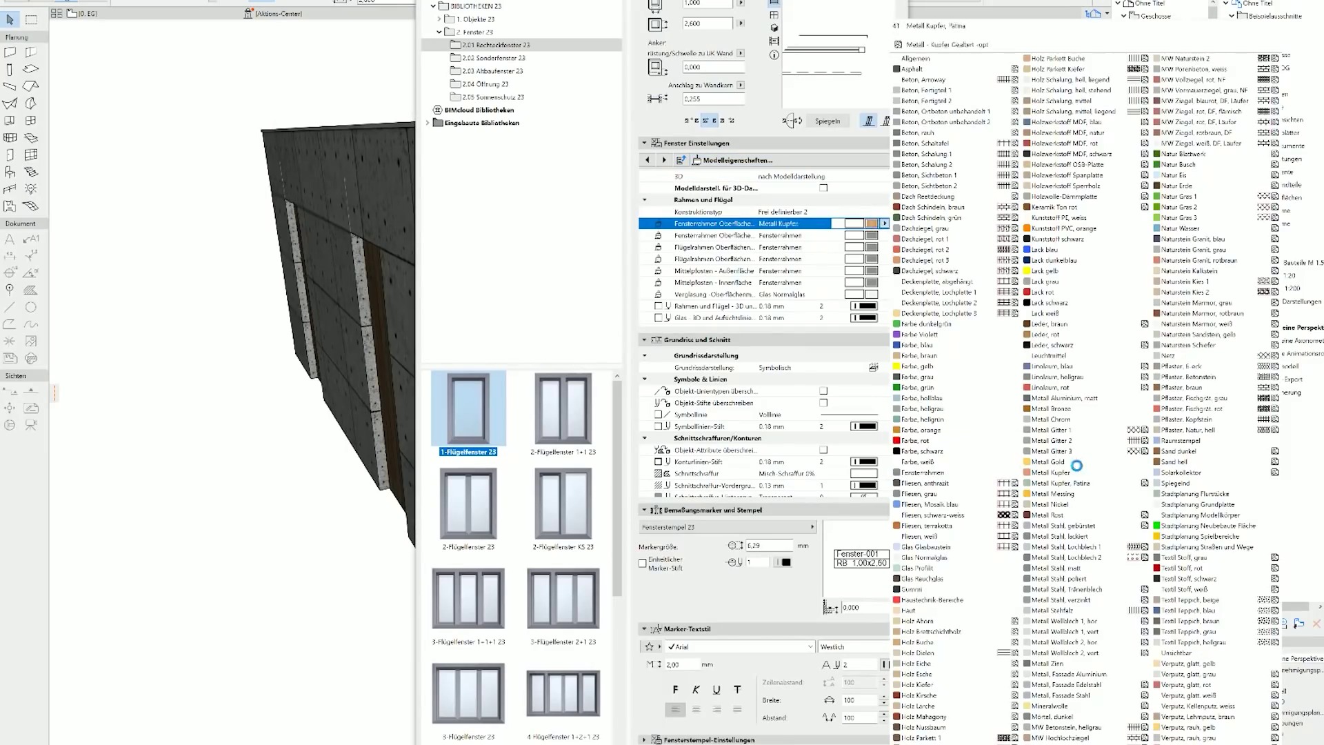
click(1037, 302)
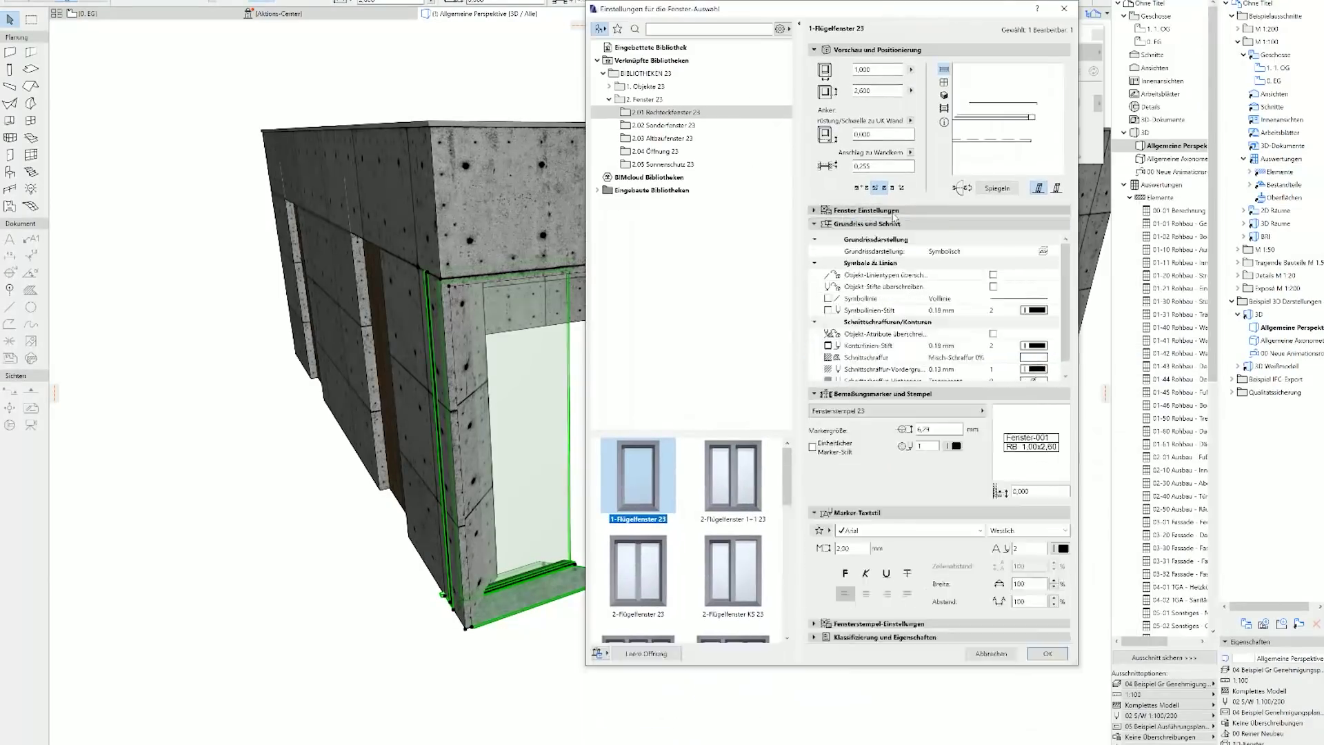
- Give the window a wooden outer Fensterbank Außen and apply the settings
click(1068, 166)
click(1150, 388)
click(1134, 401)
click(1131, 414)
click(1021, 188)
click(759, 344)
key(Return)
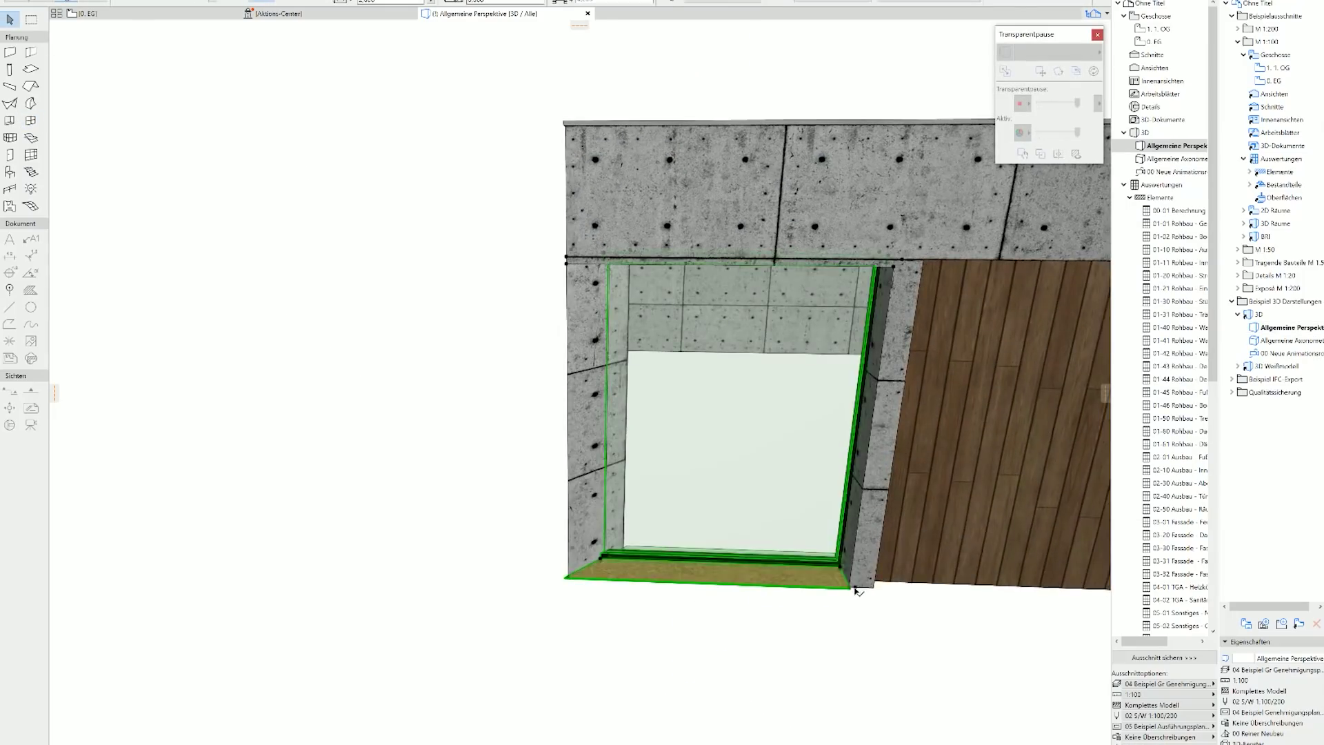
scroll(762, 651, up, 5)
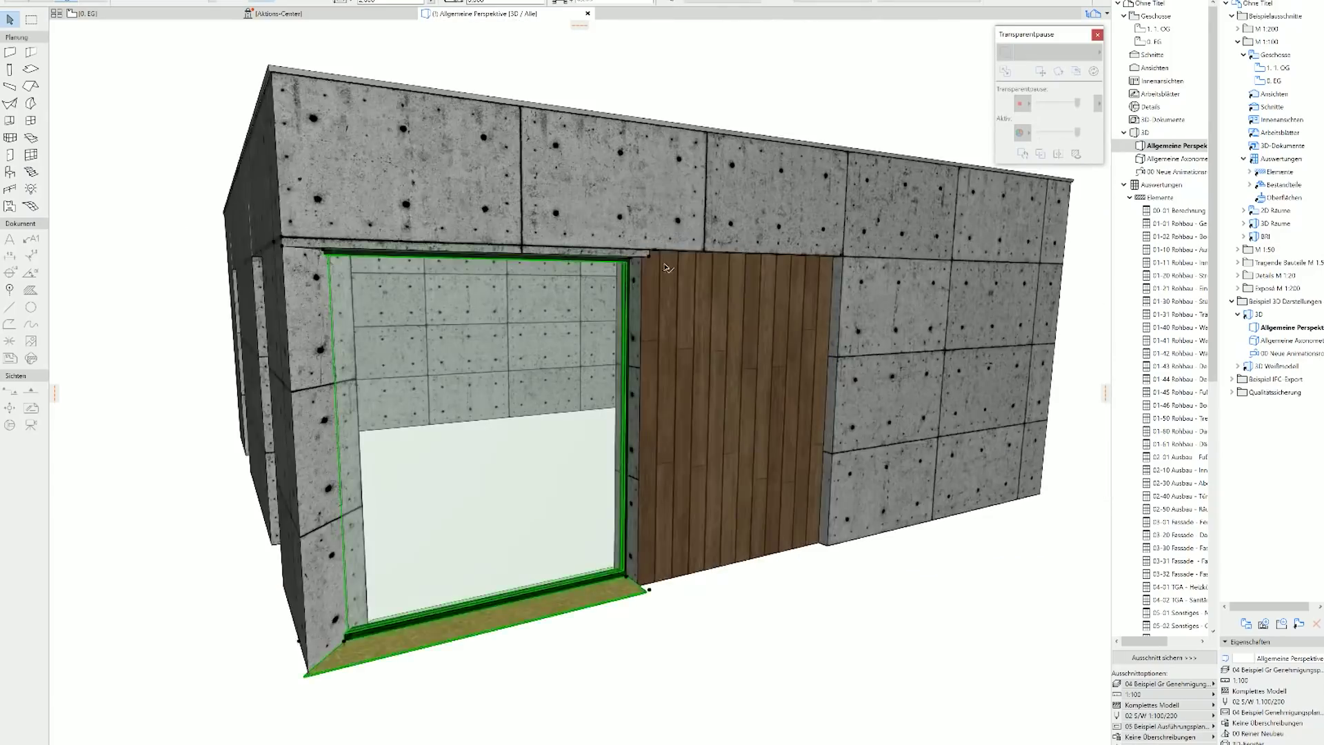
- Drag the glazed corner window's top edge up slightly to raise its height
scroll(666, 267, up, 2)
click(653, 250)
click(654, 251)
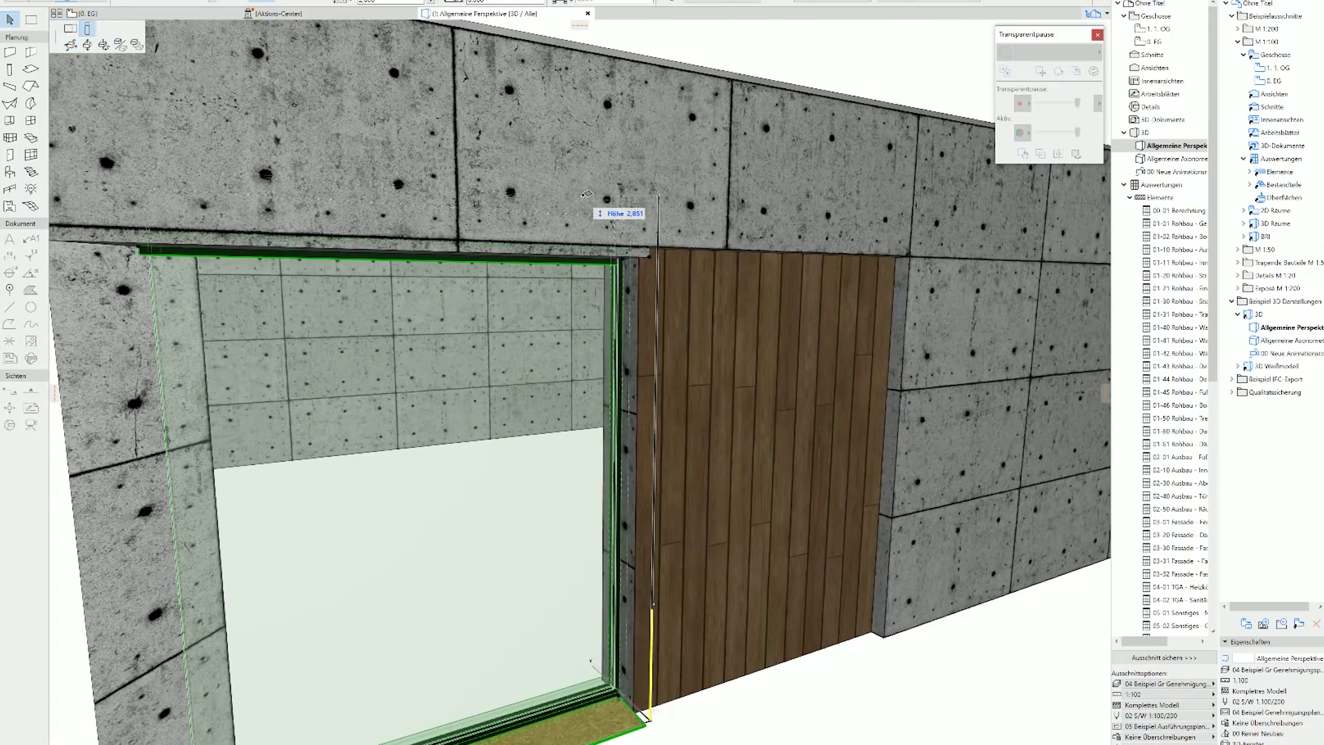
click(658, 243)
- Orbit and zoom the 3D view around the pavilion, then activate the Window tool
scroll(660, 234, up, 3)
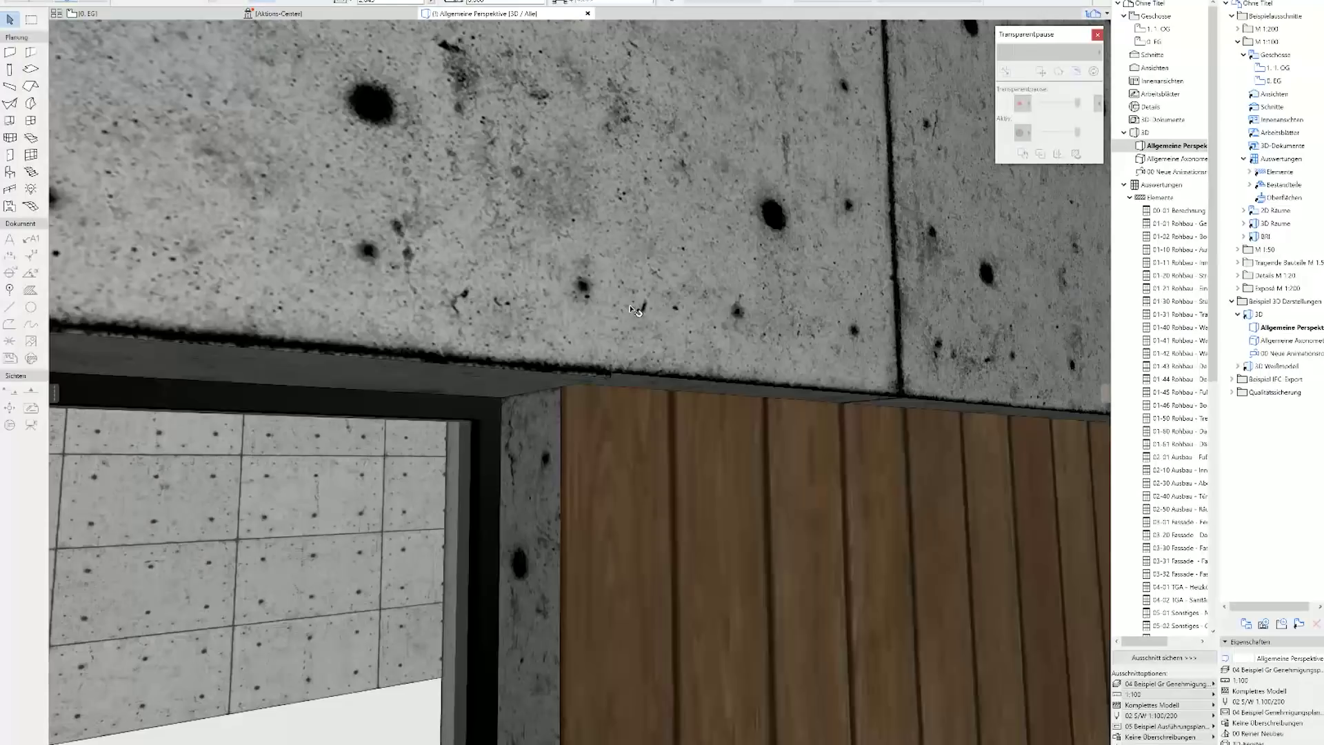
scroll(648, 238, down, 4)
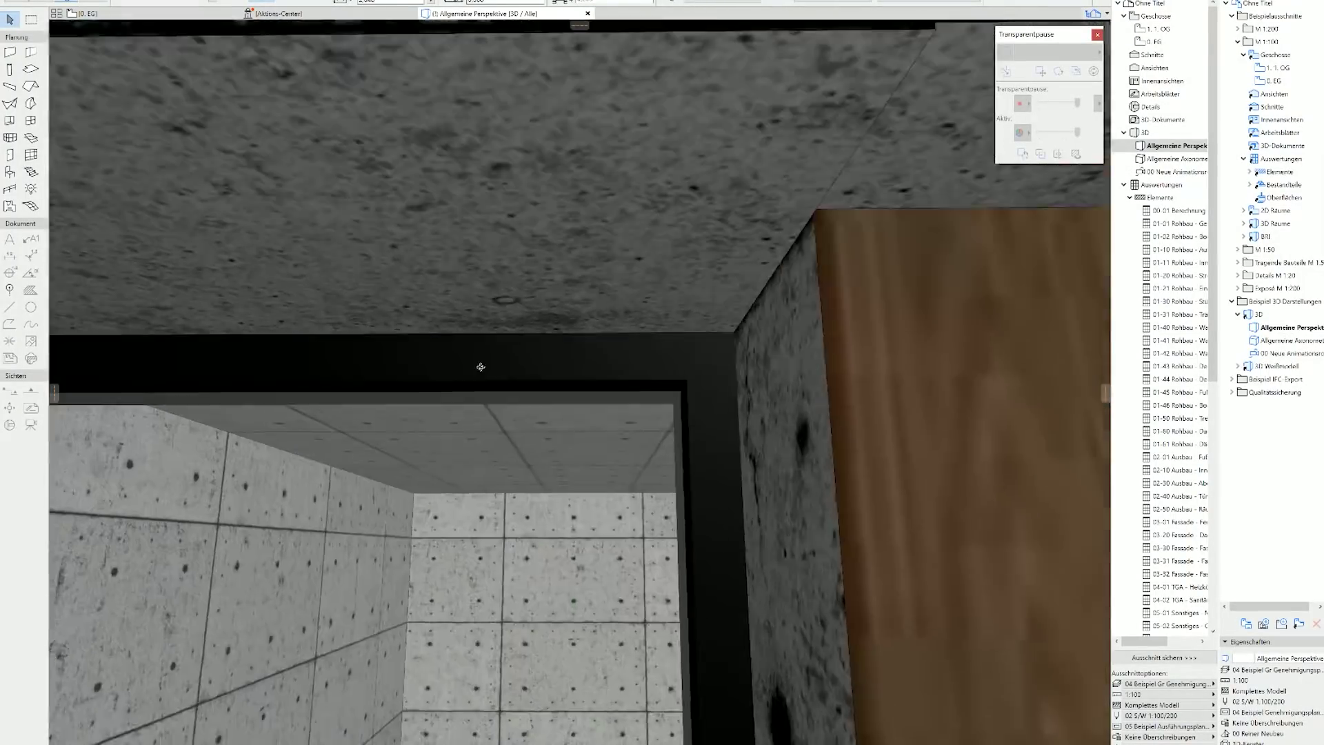
scroll(482, 367, down, 8)
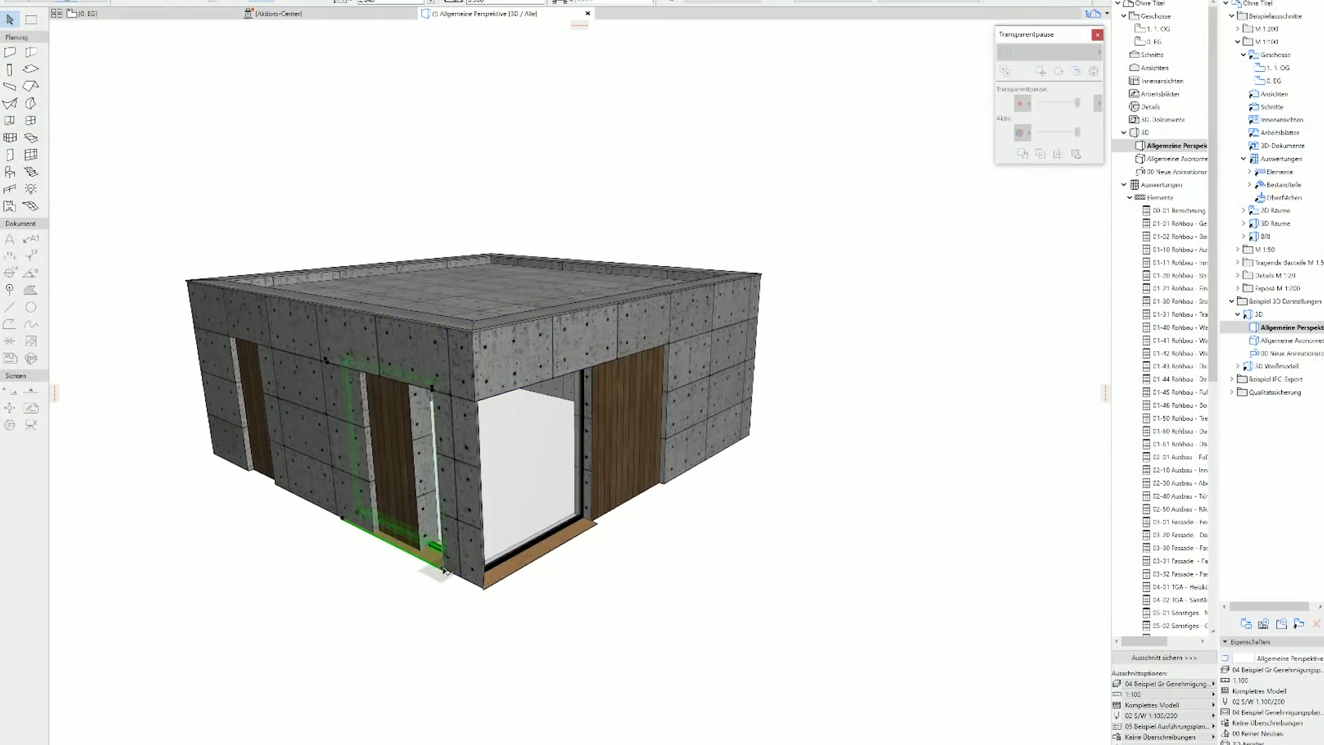
scroll(446, 578, up, 2)
scroll(383, 581, up, 2)
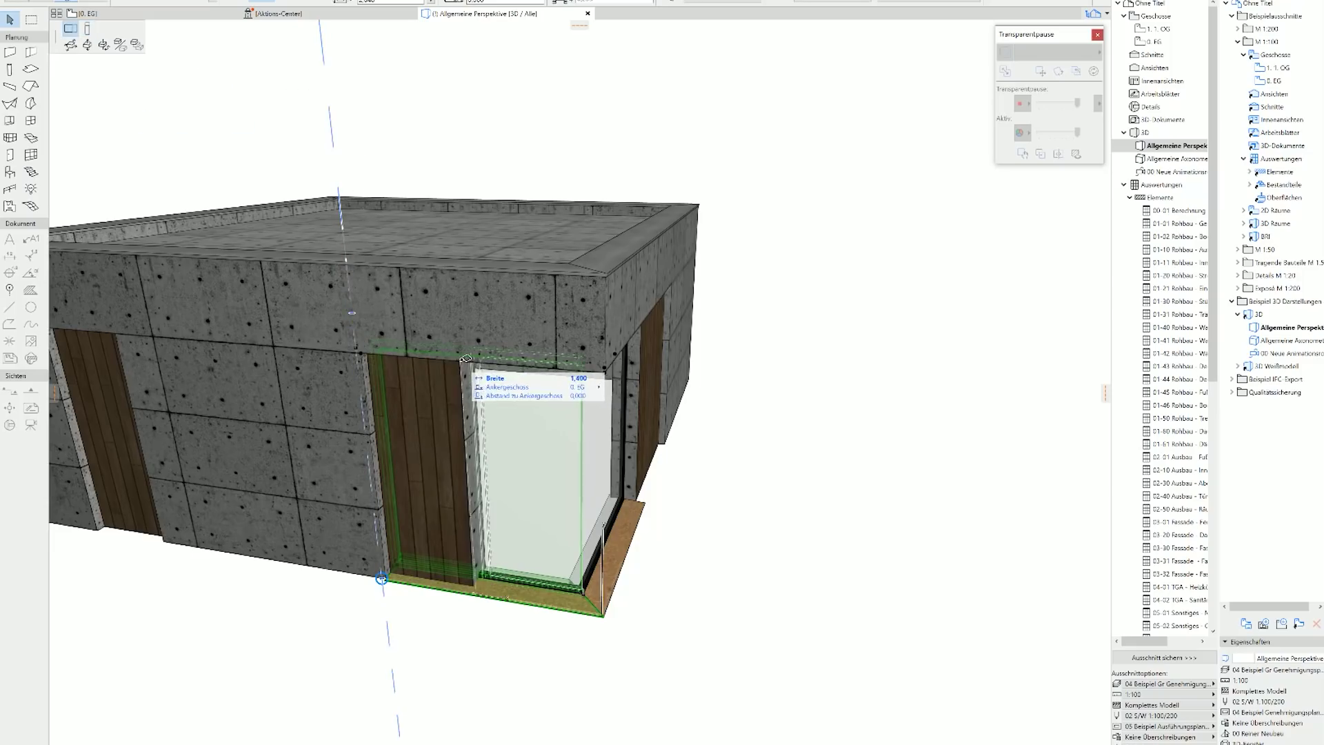
scroll(466, 359, up, 3)
scroll(430, 347, down, 5)
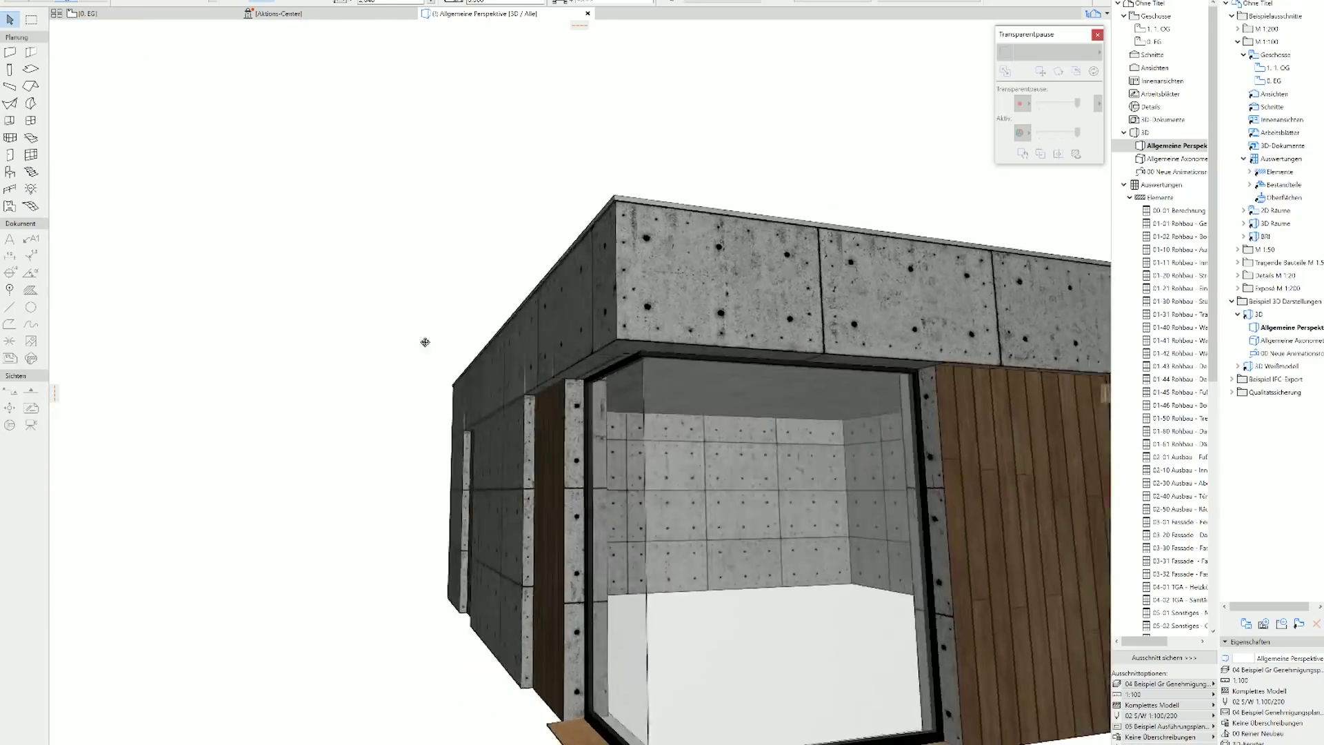
scroll(387, 355, down, 4)
mouse_move(524, 482)
shift+middle_down()
mouse_move(558, 486)
mouse_move(644, 565)
mouse_move(621, 572)
shift+middle_up()
scroll(561, 576, up, 4)
scroll(733, 589, down, 1)
shift+middle_drag(733, 588, 586, 655)
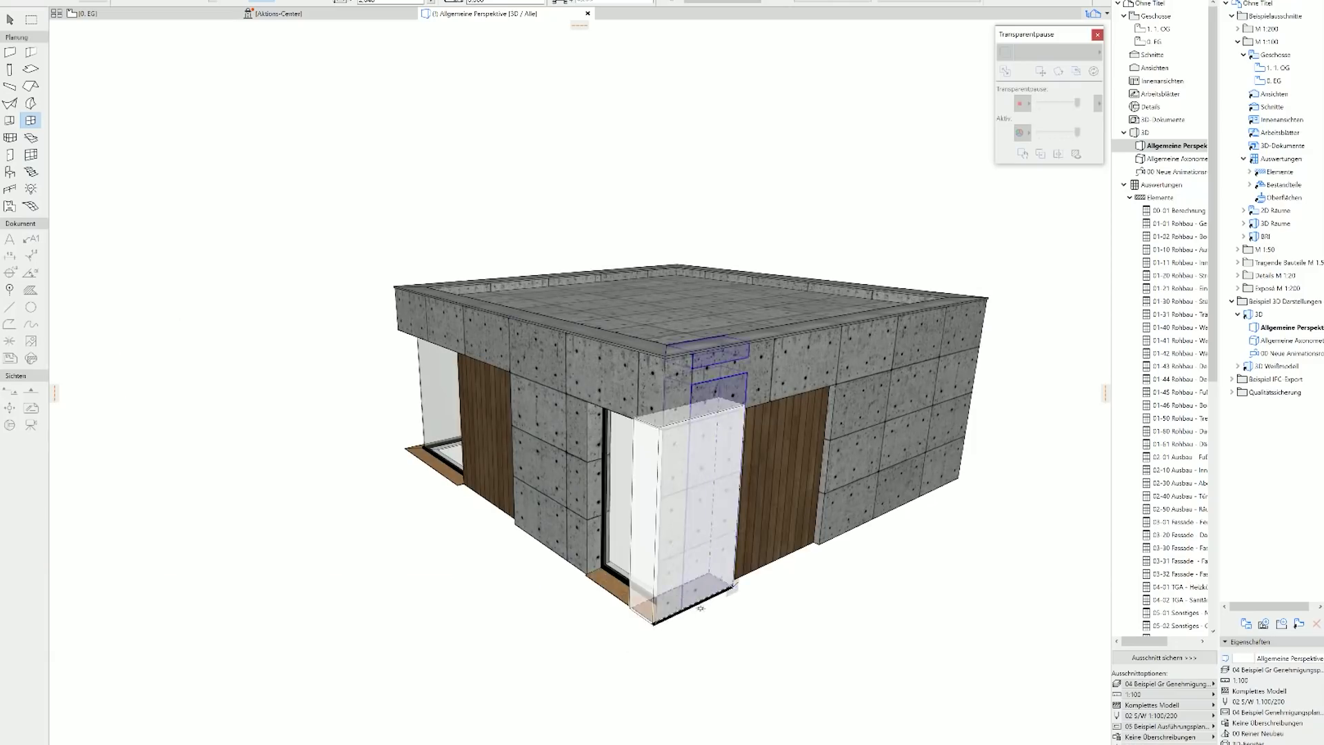
scroll(582, 668, up, 4)
scroll(702, 499, down, 5)
scroll(673, 526, down, 3)
mouse_move(688, 561)
shift+middle_down()
mouse_move(401, 562)
mouse_move(412, 467)
shift+middle_up()
scroll(401, 562, up, 5)
scroll(598, 524, down, 5)
shift+middle_drag(599, 524, 504, 587)
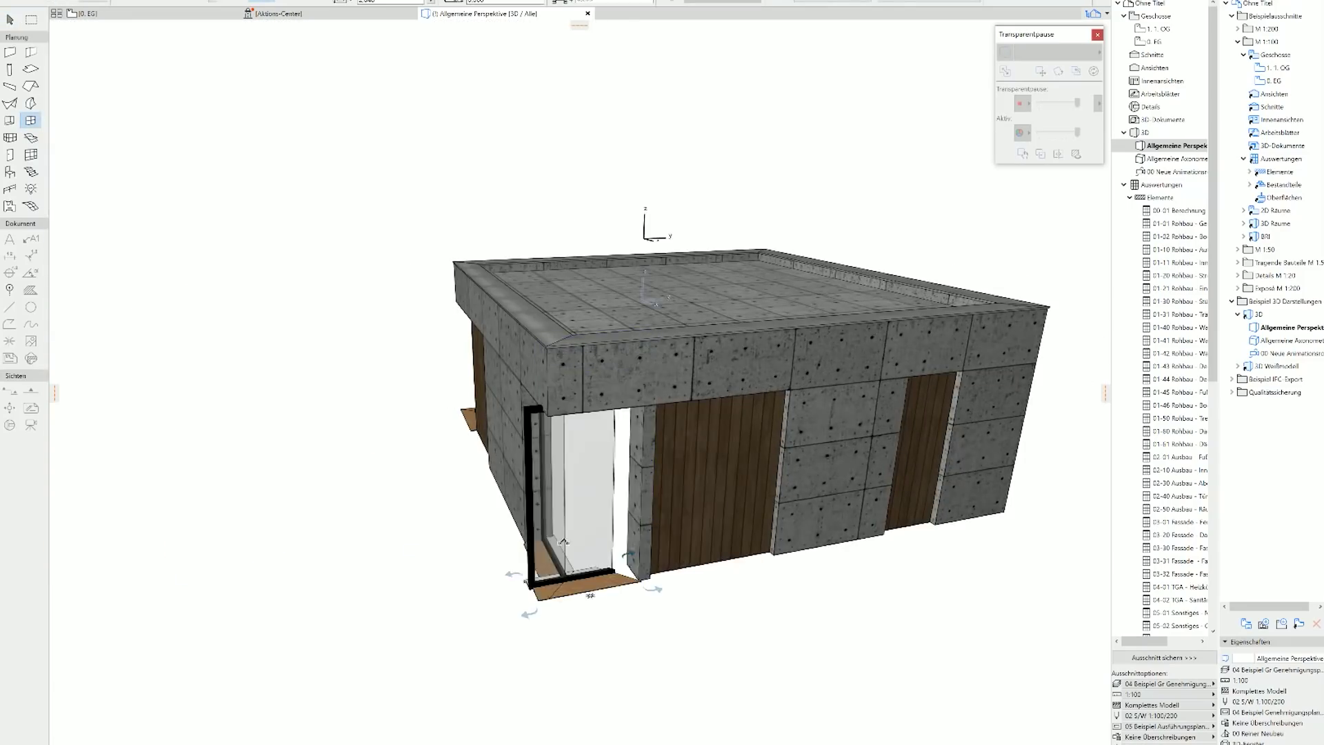
scroll(504, 587, up, 3)
shift+middle_drag(697, 522, 701, 518)
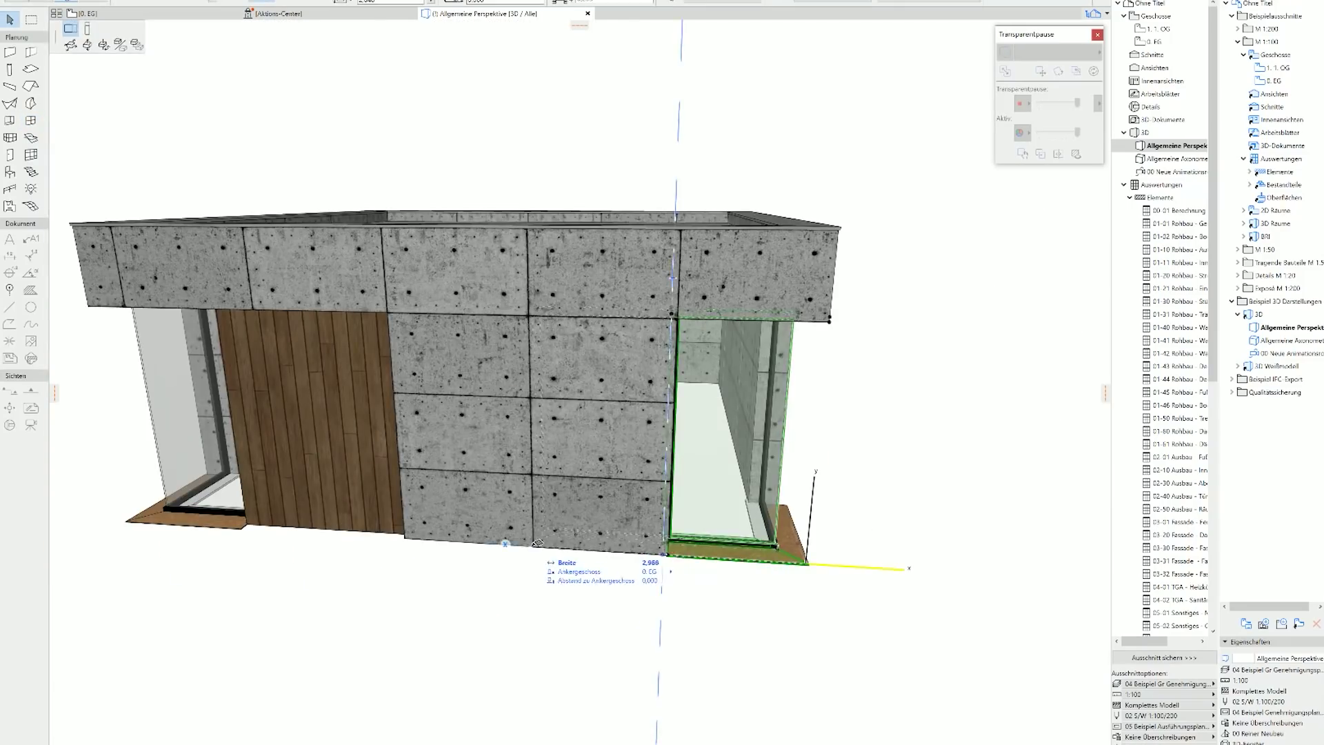
shift+middle_drag(587, 510, 621, 566)
scroll(620, 565, up, 3)
click(31, 120)
scroll(640, 678, down, 2)
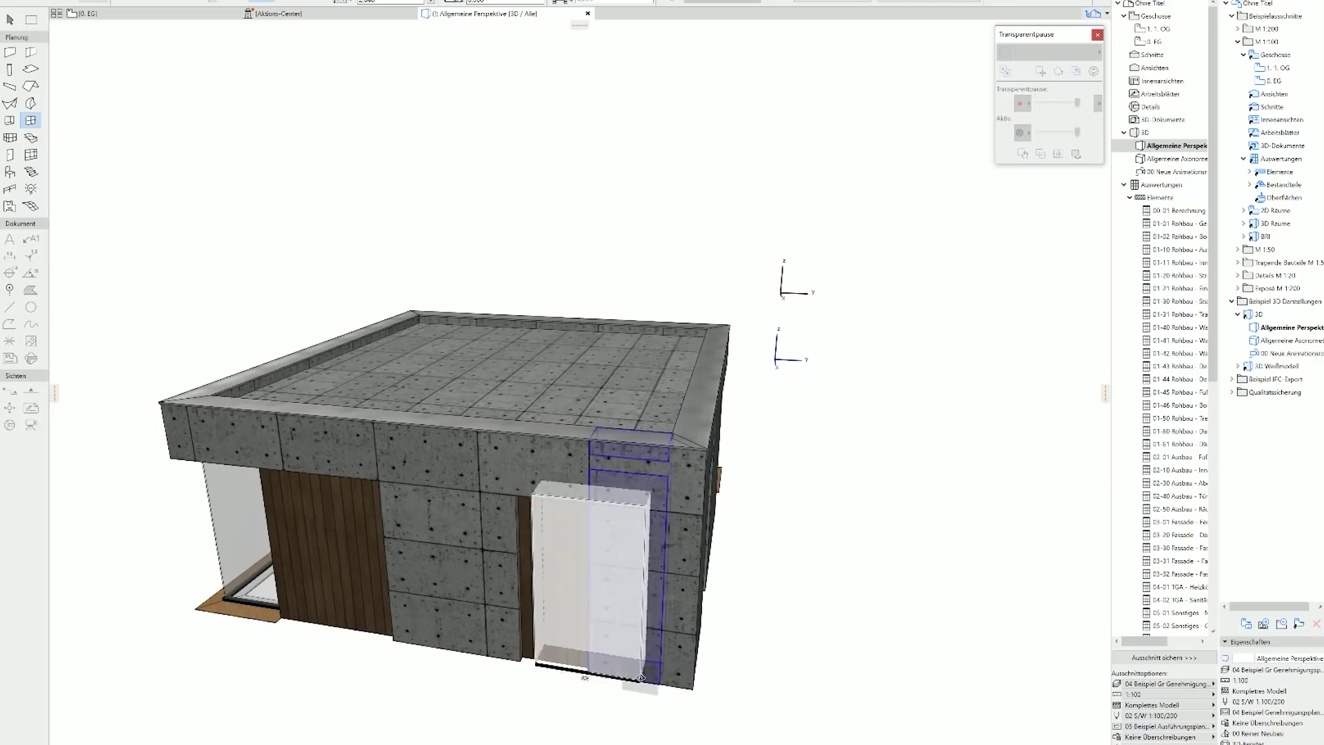
mouse_move(702, 663)
shift+middle_down()
mouse_move(550, 556)
mouse_move(674, 376)
mouse_move(730, 600)
mouse_move(770, 181)
shift+middle_up()
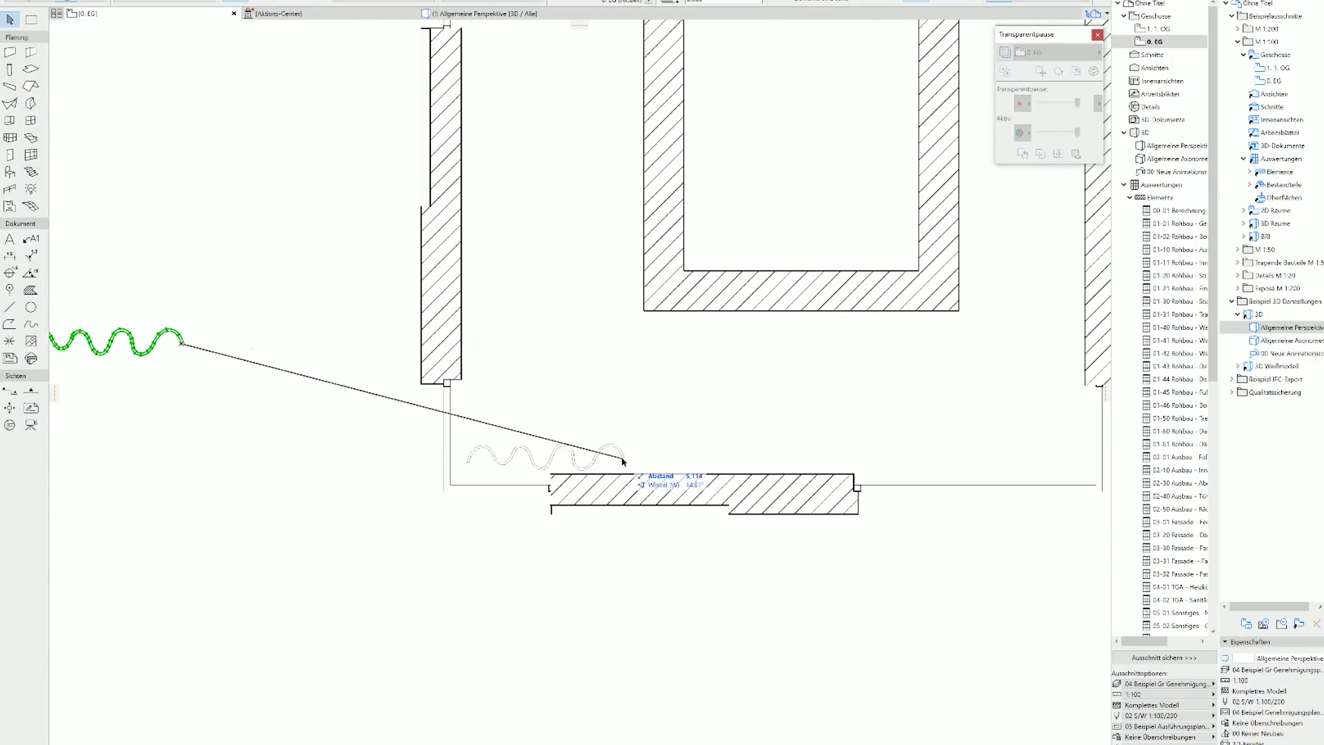
- Move the curtain profile into the glazed corner and rotate it around its centre
scroll(624, 462, down, 3)
click(697, 476)
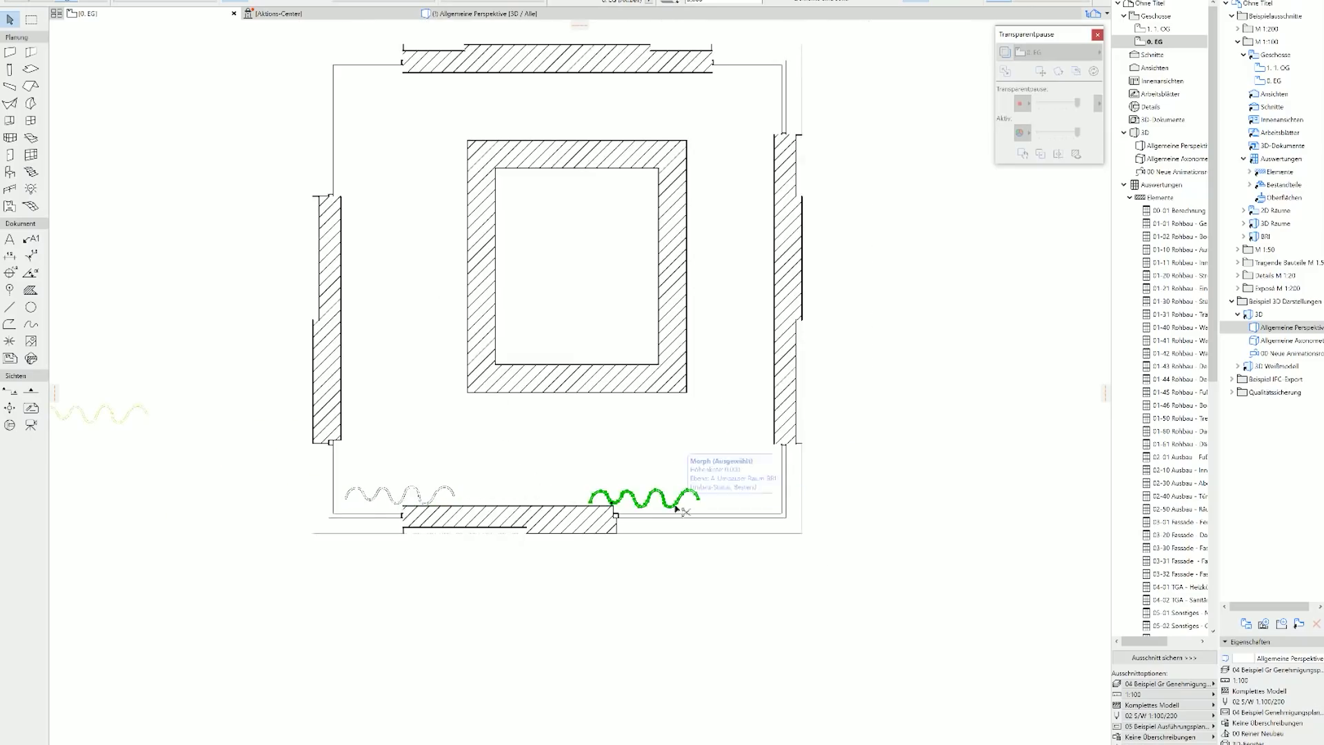
scroll(644, 513, up, 3)
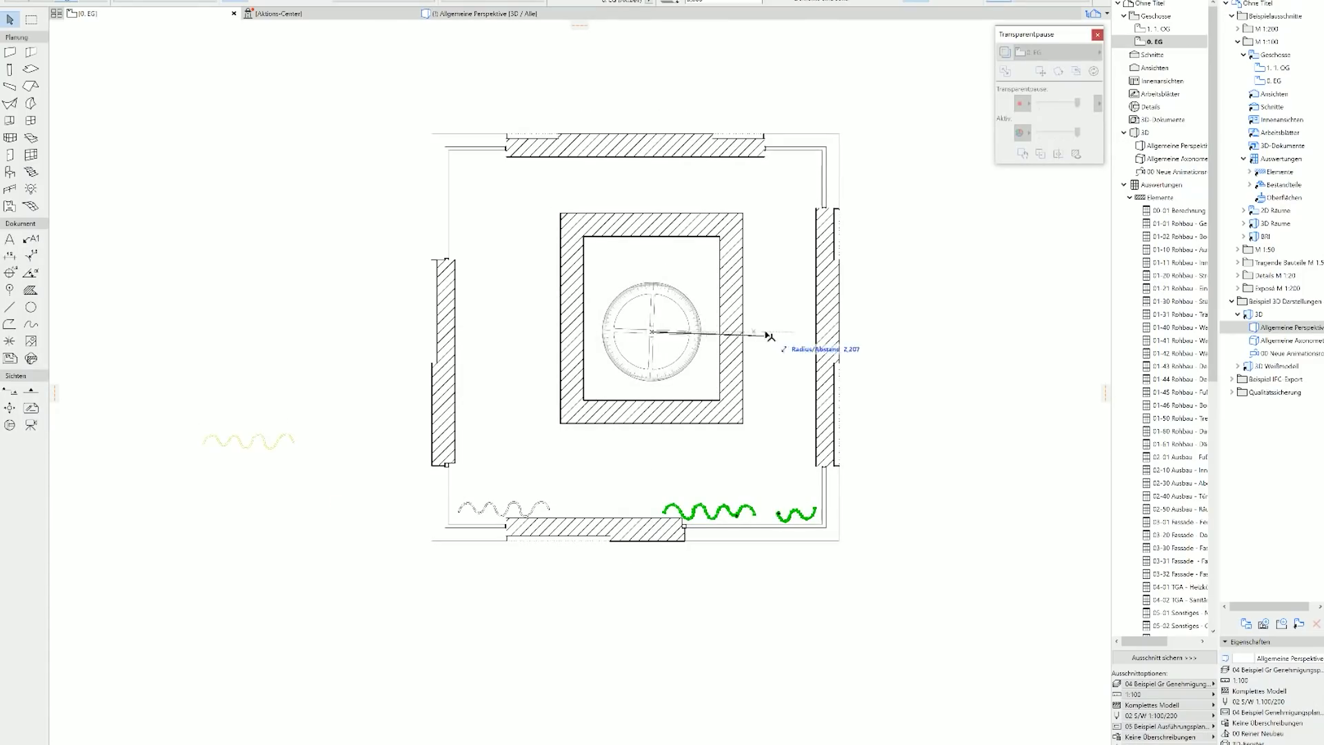
key(ctrl+e)
click(499, 173)
scroll(502, 193, up, 3)
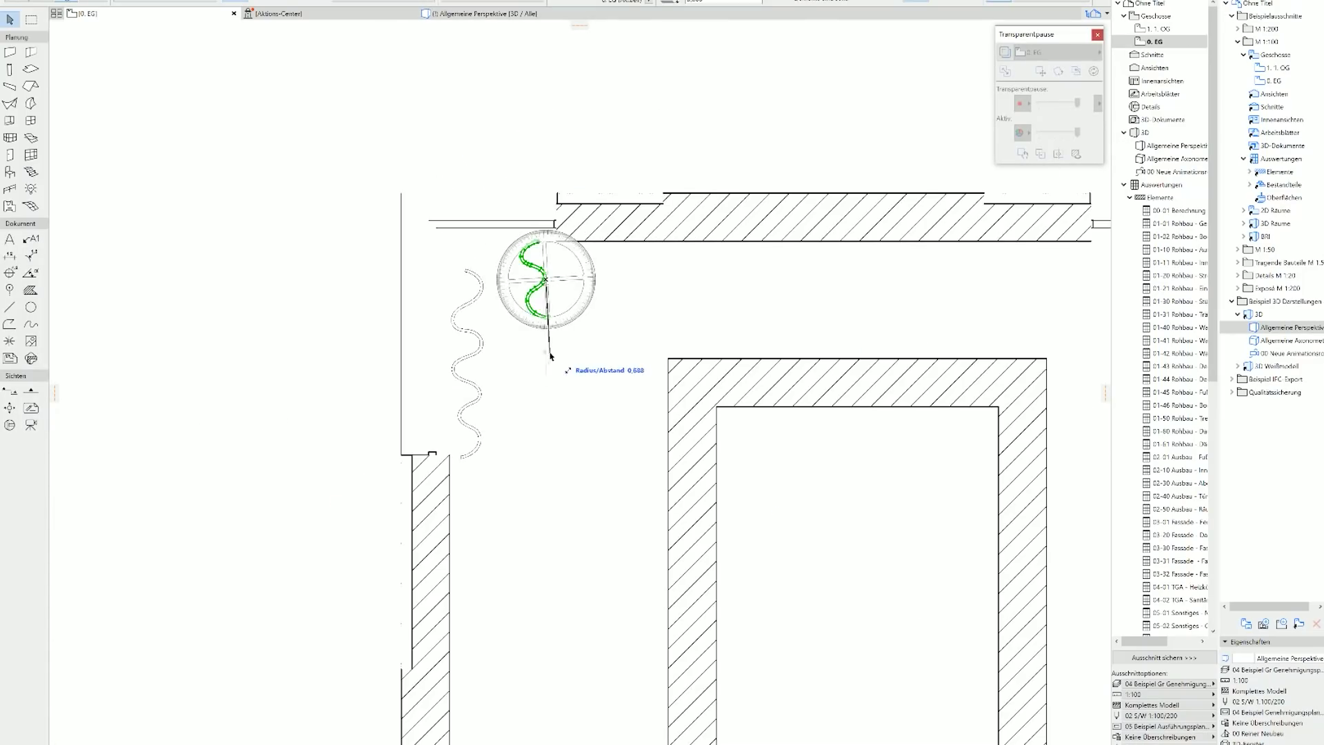
- Check the curtains in 3D, then close a grass mesh outline around the pavilion
key(F3)
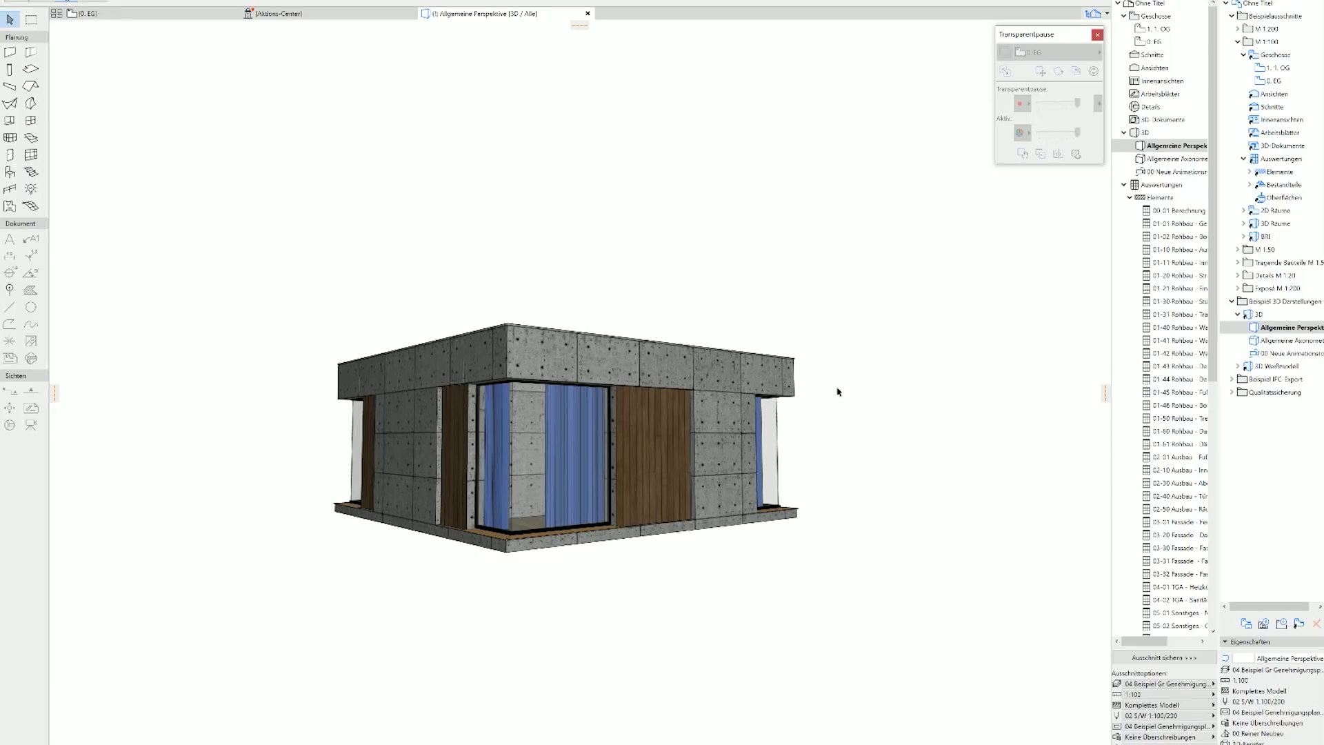
key(ctrl+w)
scroll(509, 384, down, 3)
scroll(494, 417, up, 1)
double_click(10, 171)
key(Escape)
scroll(207, 280, down, 5)
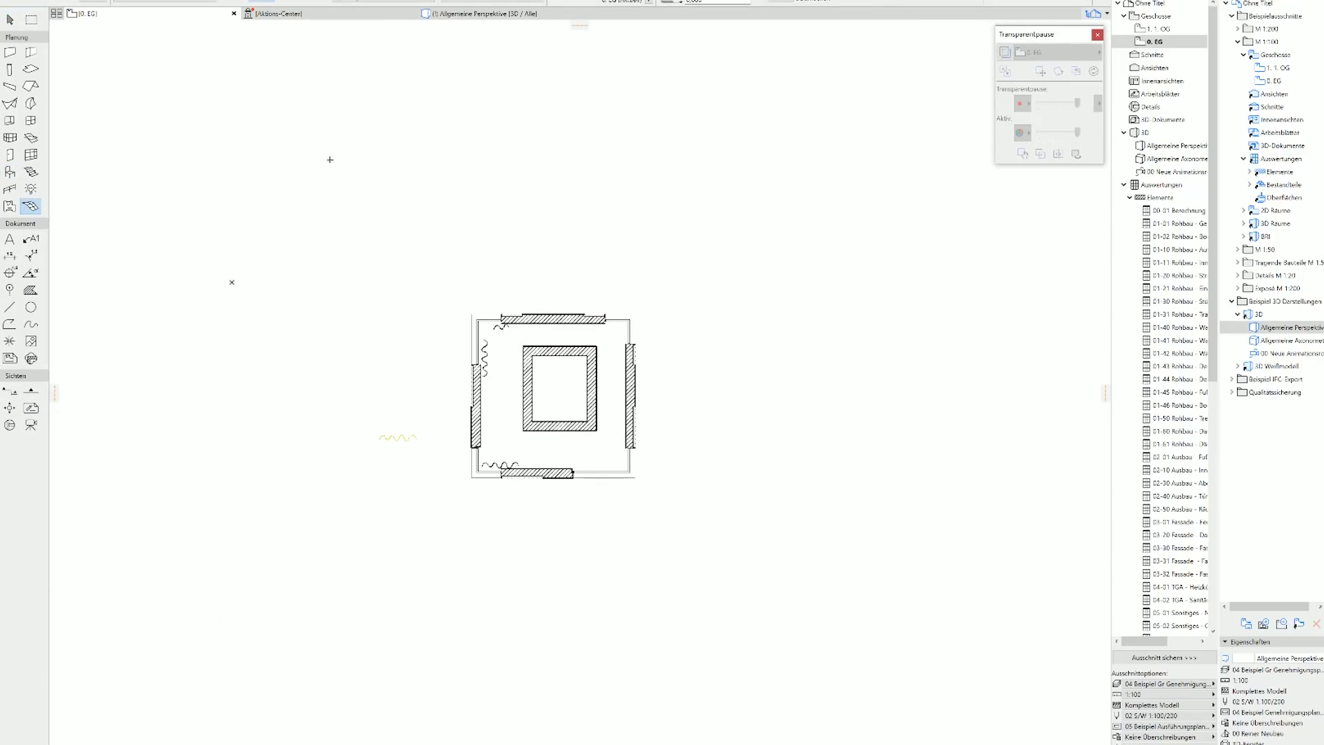
click(910, 705)
key(F3)
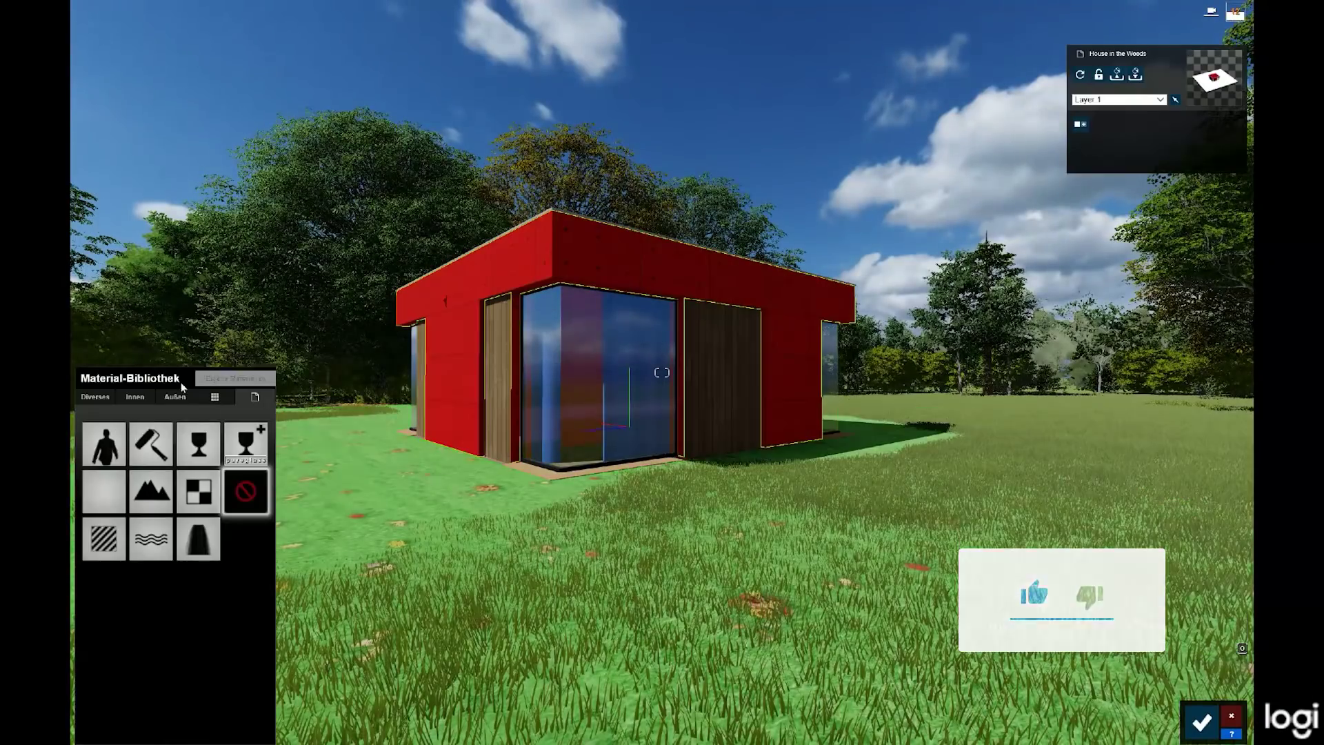
- Apply the light grey Polii Concrete 31 2k material to the walls
click(133, 427)
click(131, 488)
click(104, 572)
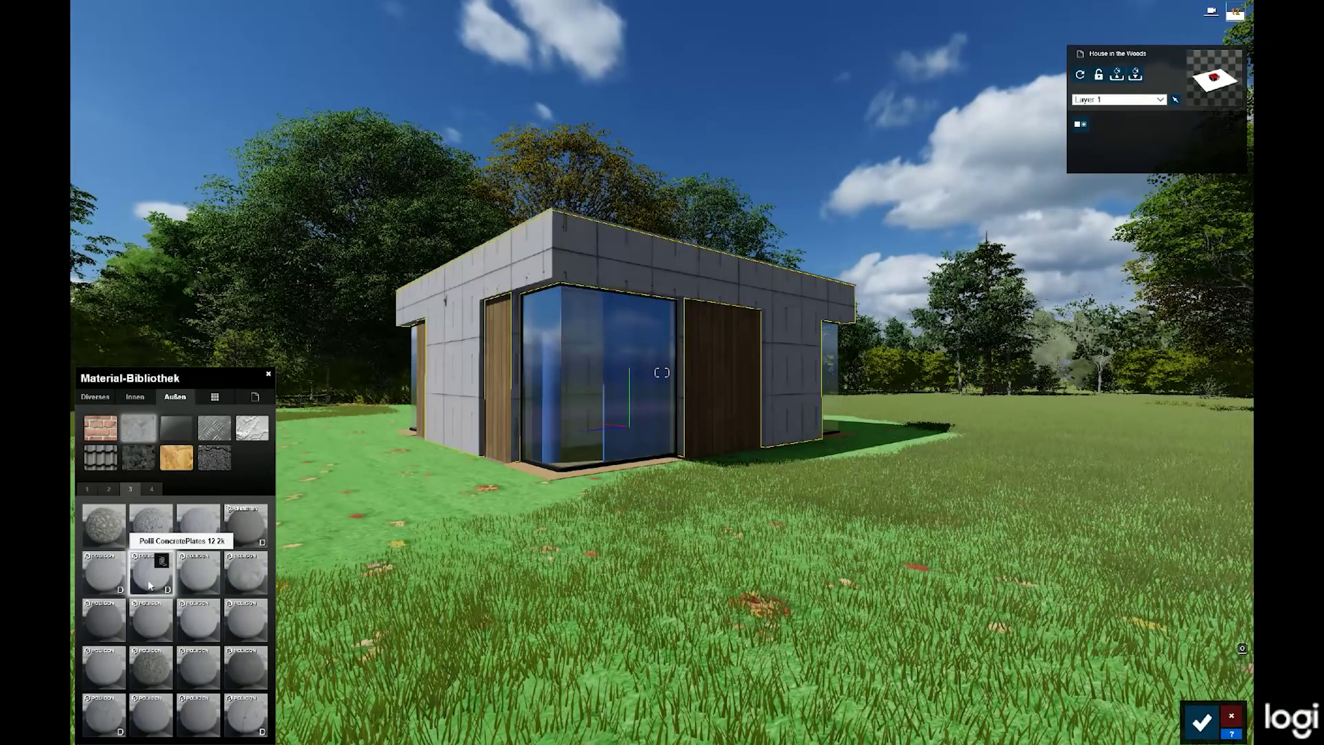
click(111, 722)
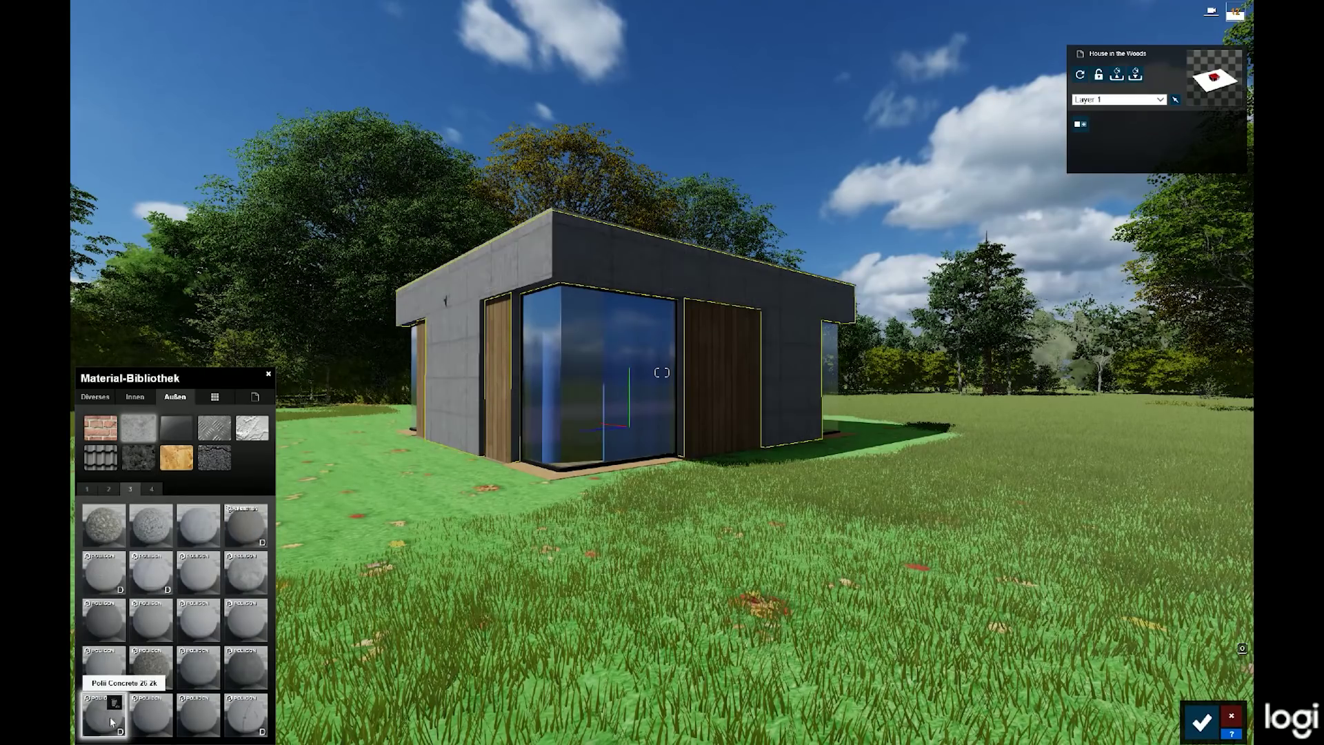
click(151, 619)
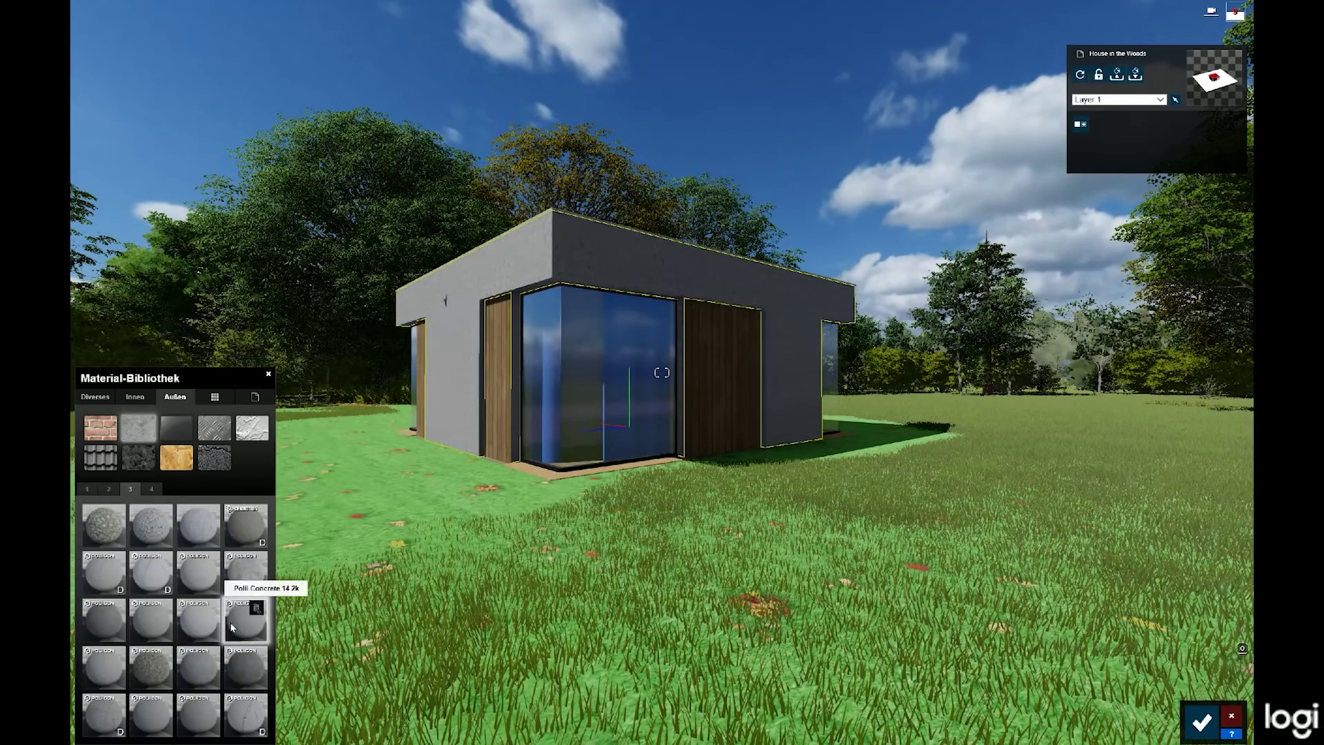
- Set the concrete texture scale to 3.2, then give the timber panels a striped wood
click(197, 727)
click(149, 736)
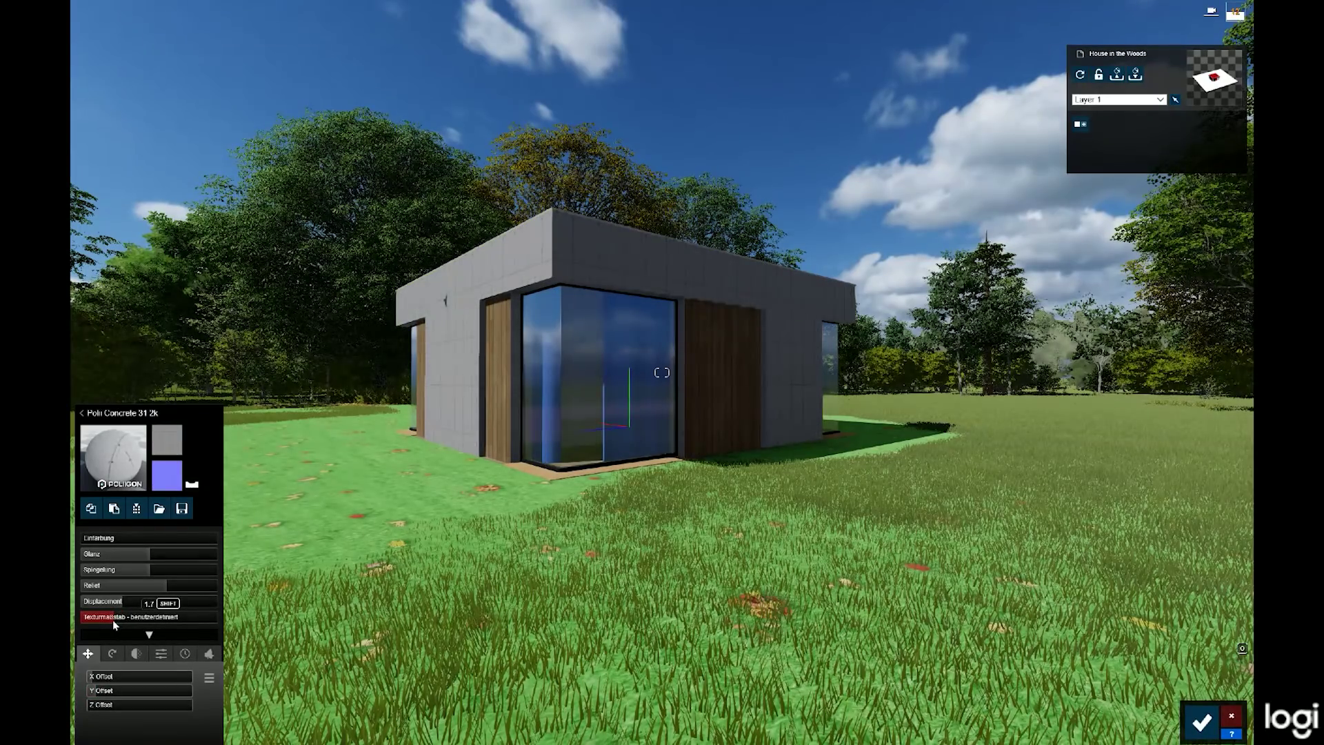
drag(113, 619, 117, 620)
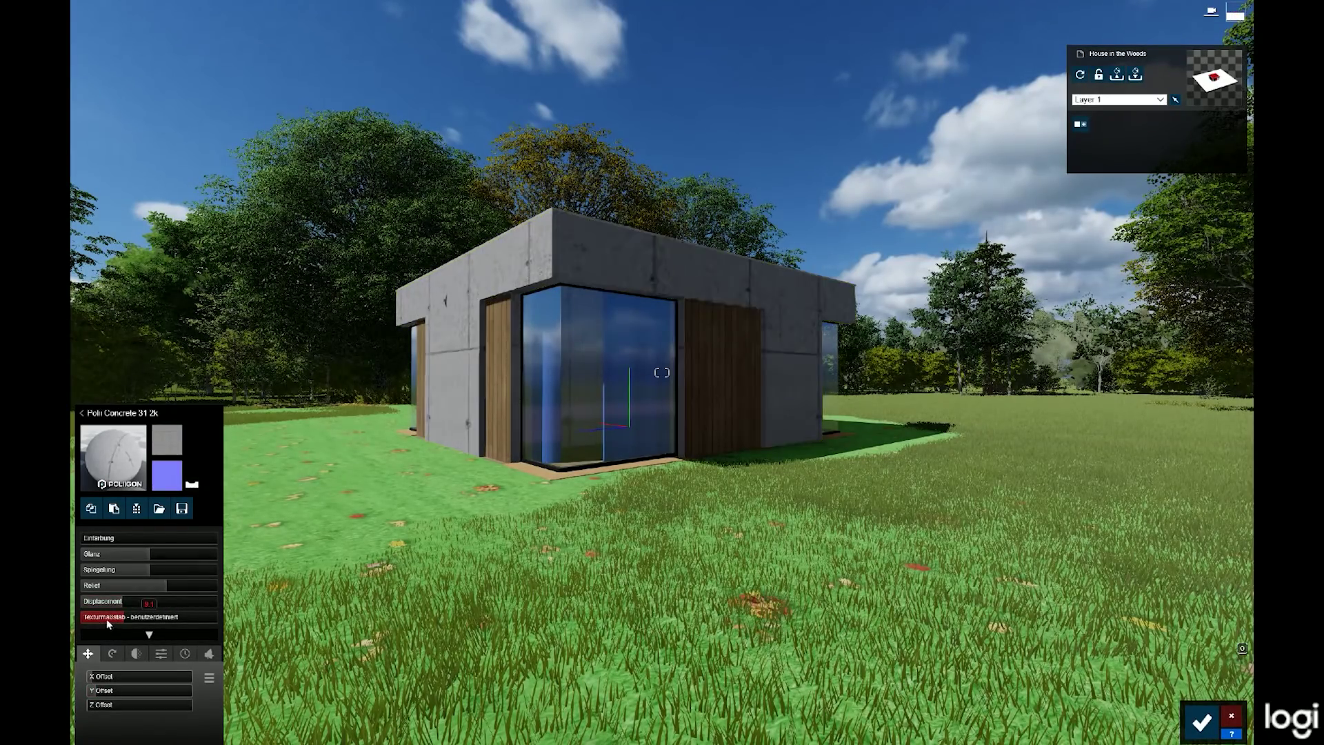
drag(116, 620, 120, 620)
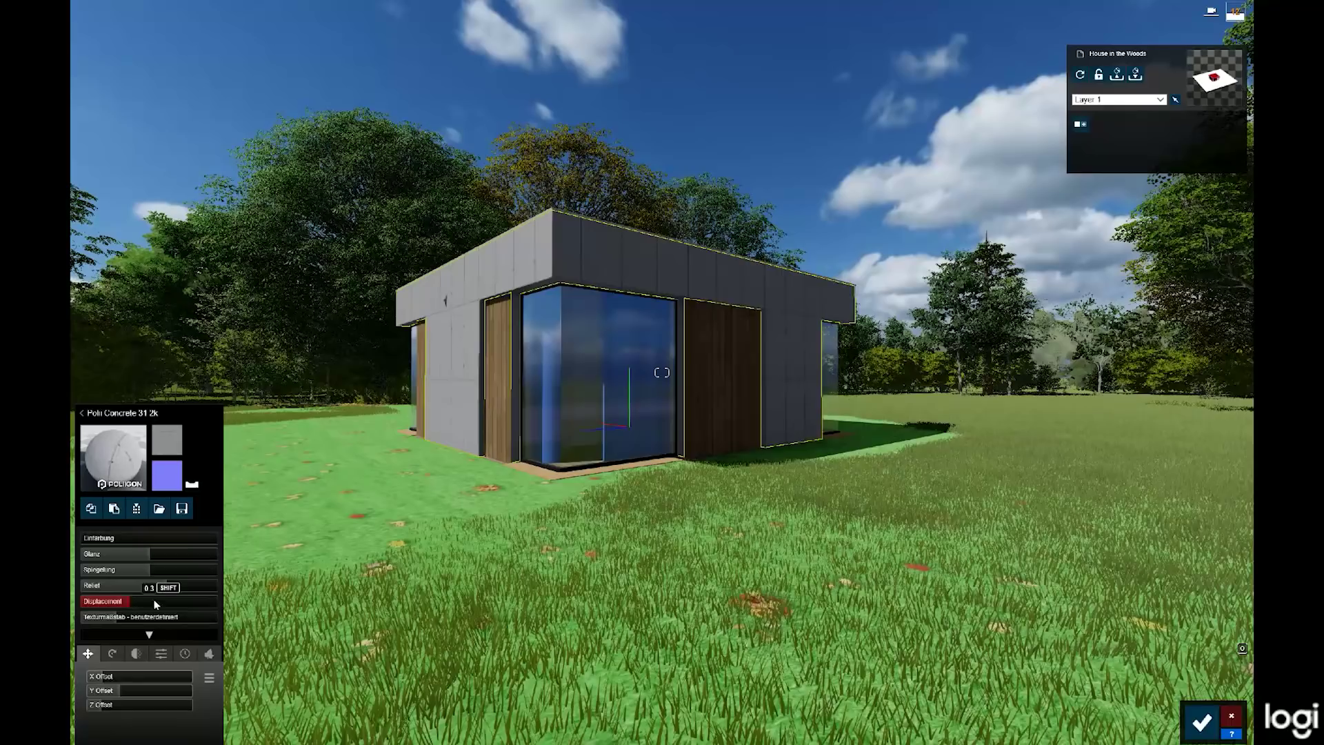
key(Return)
click(726, 393)
click(245, 524)
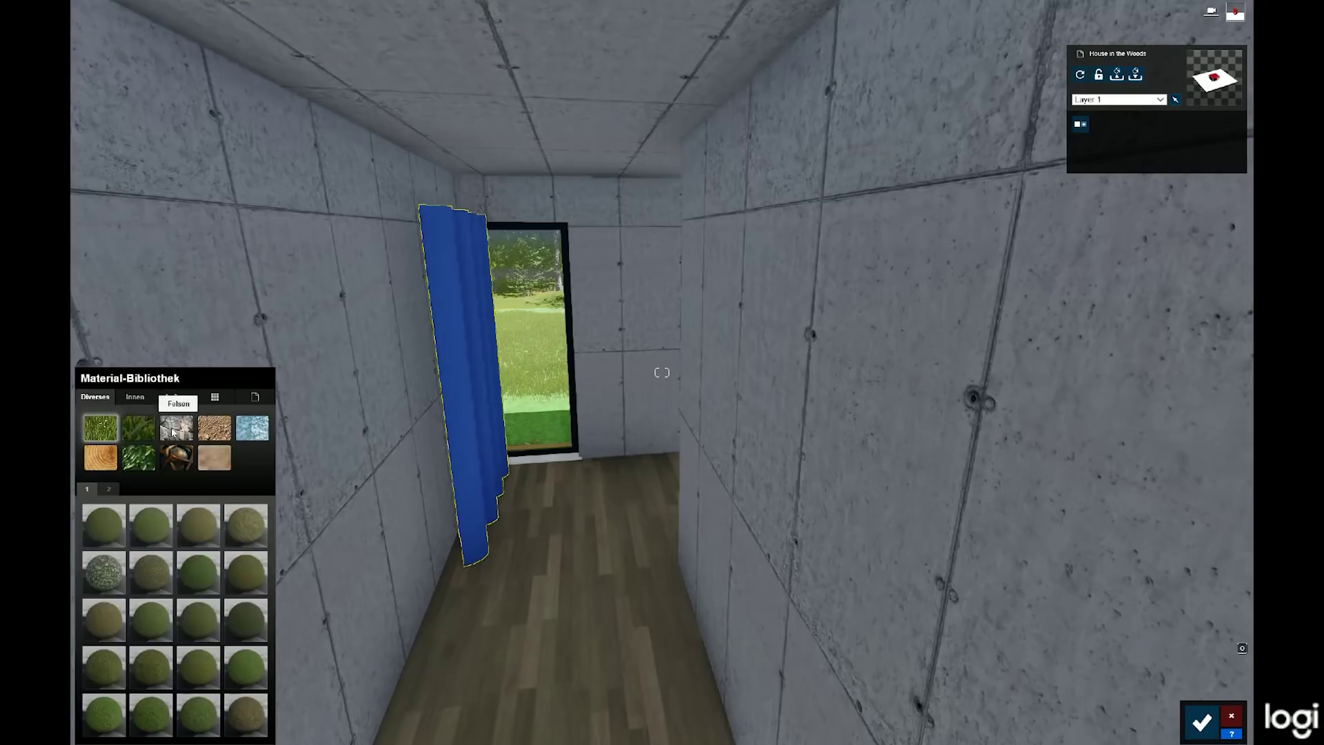
- Give the curtain a white translucent fabric from the interior materials
click(135, 397)
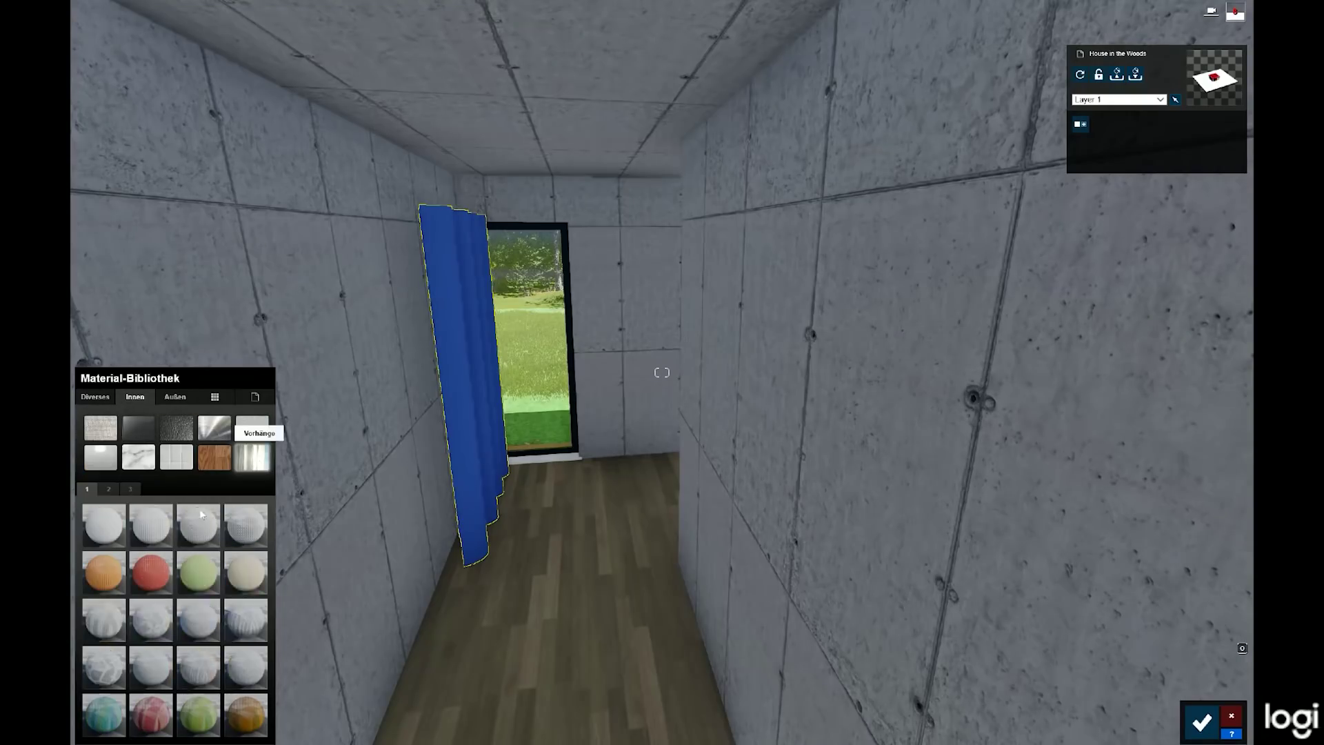
click(150, 528)
click(108, 488)
click(104, 524)
click(130, 489)
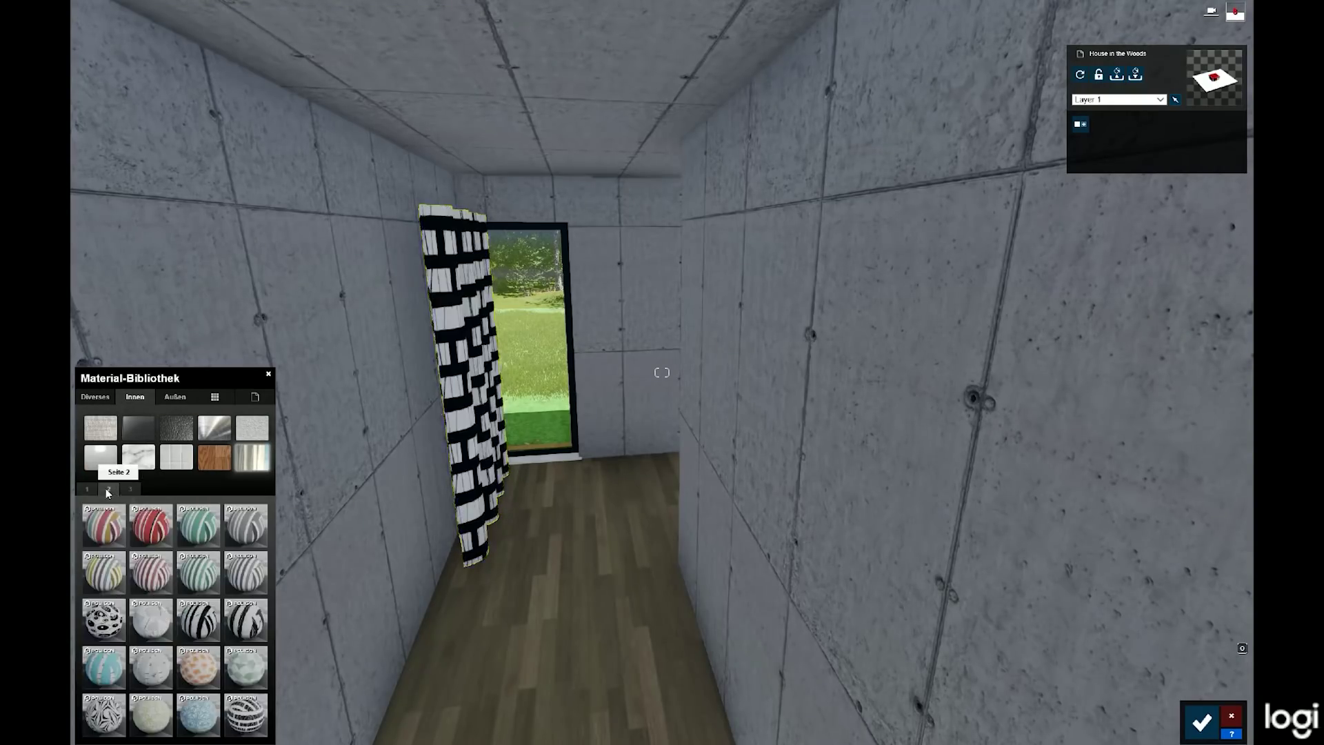
click(198, 526)
- Change the floor to a wood finish
click(582, 577)
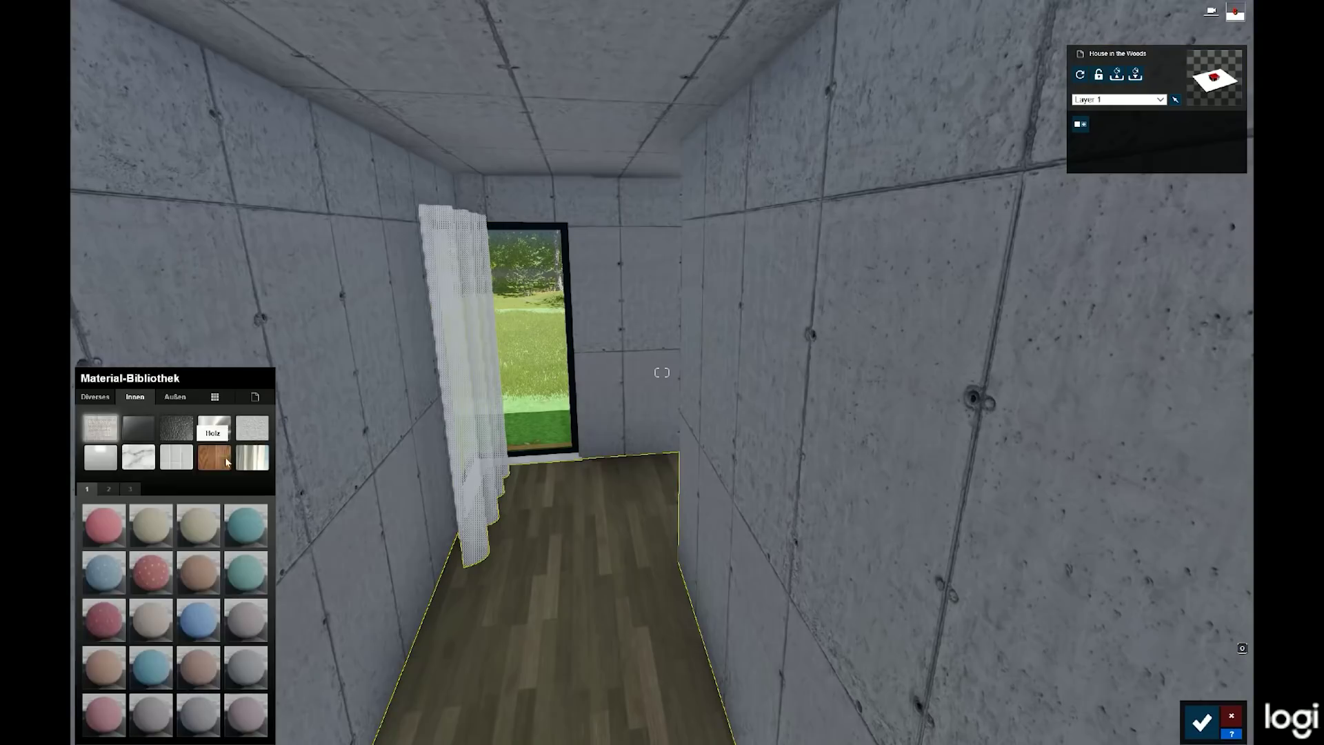
click(226, 461)
click(245, 572)
click(198, 573)
click(150, 572)
key(Escape)
- Mount a TV from the electronics library on the right concrete wall
drag(656, 517, 424, 585)
click(101, 673)
click(129, 727)
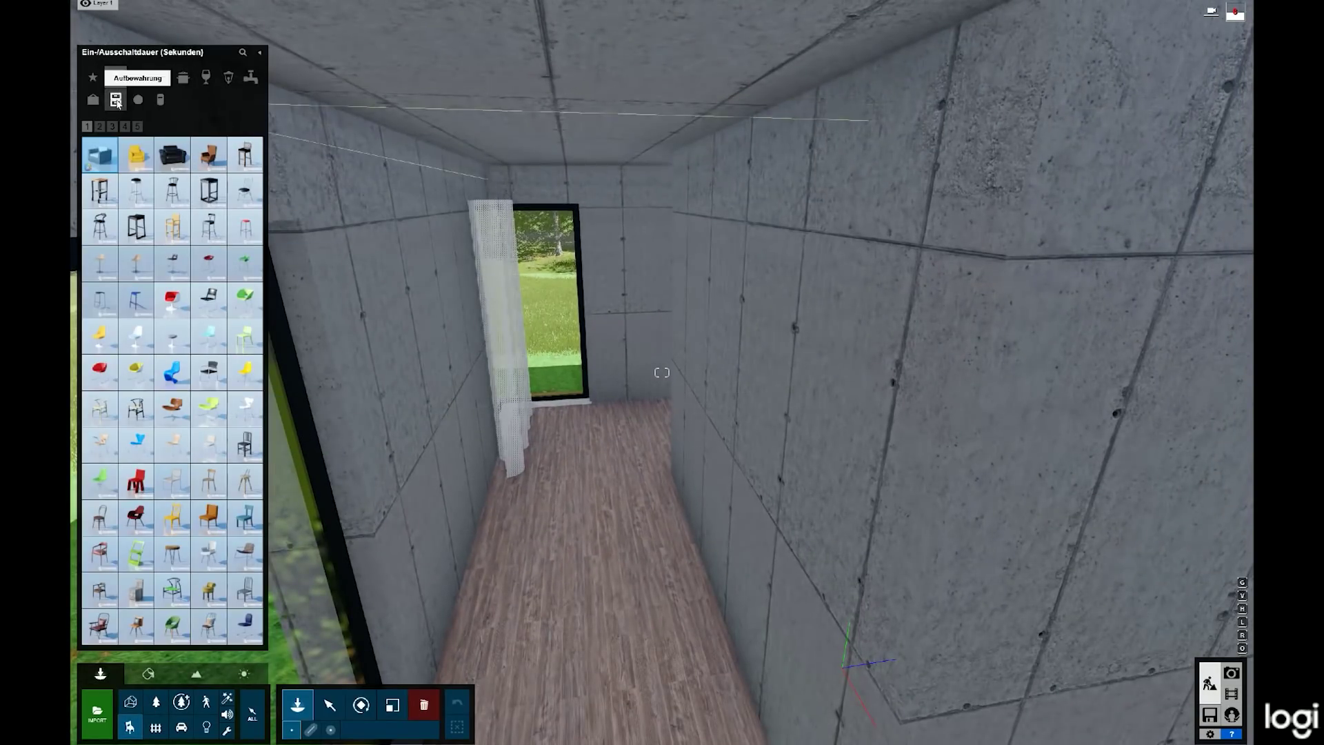
click(160, 77)
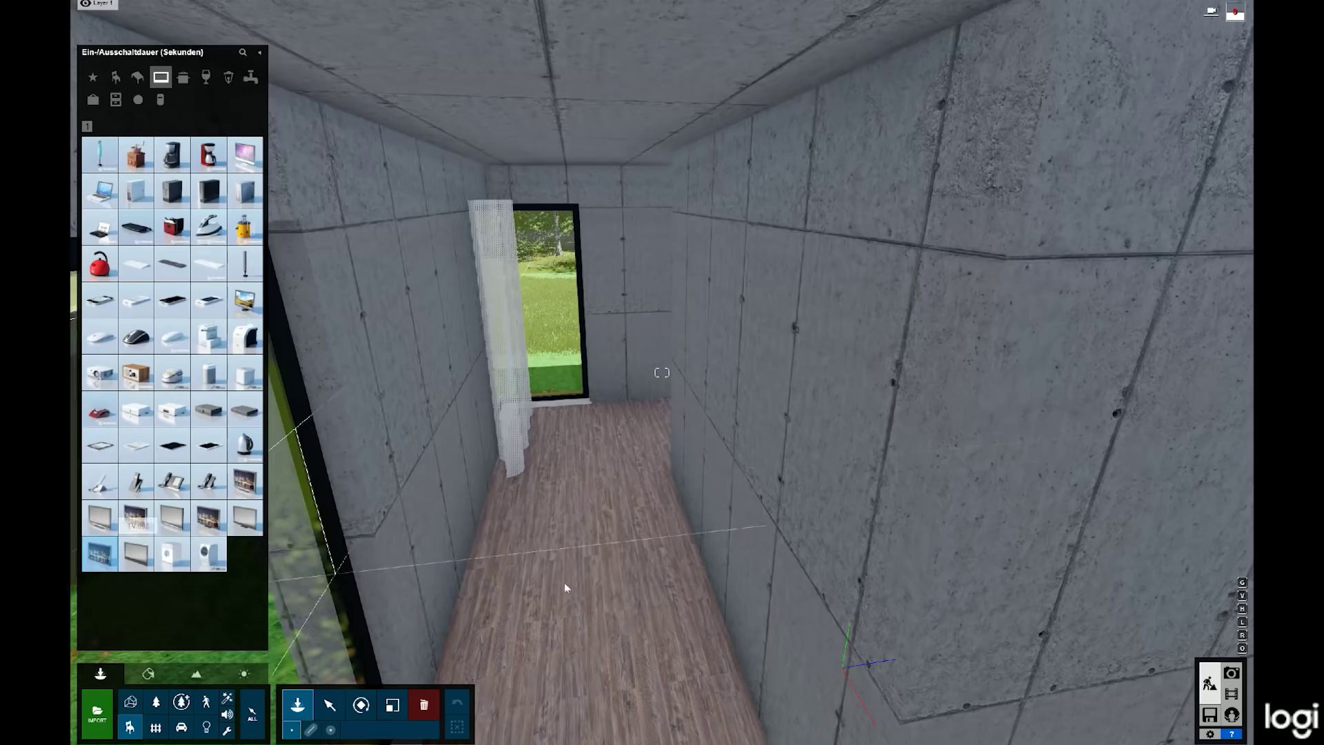
drag(493, 593, 737, 445)
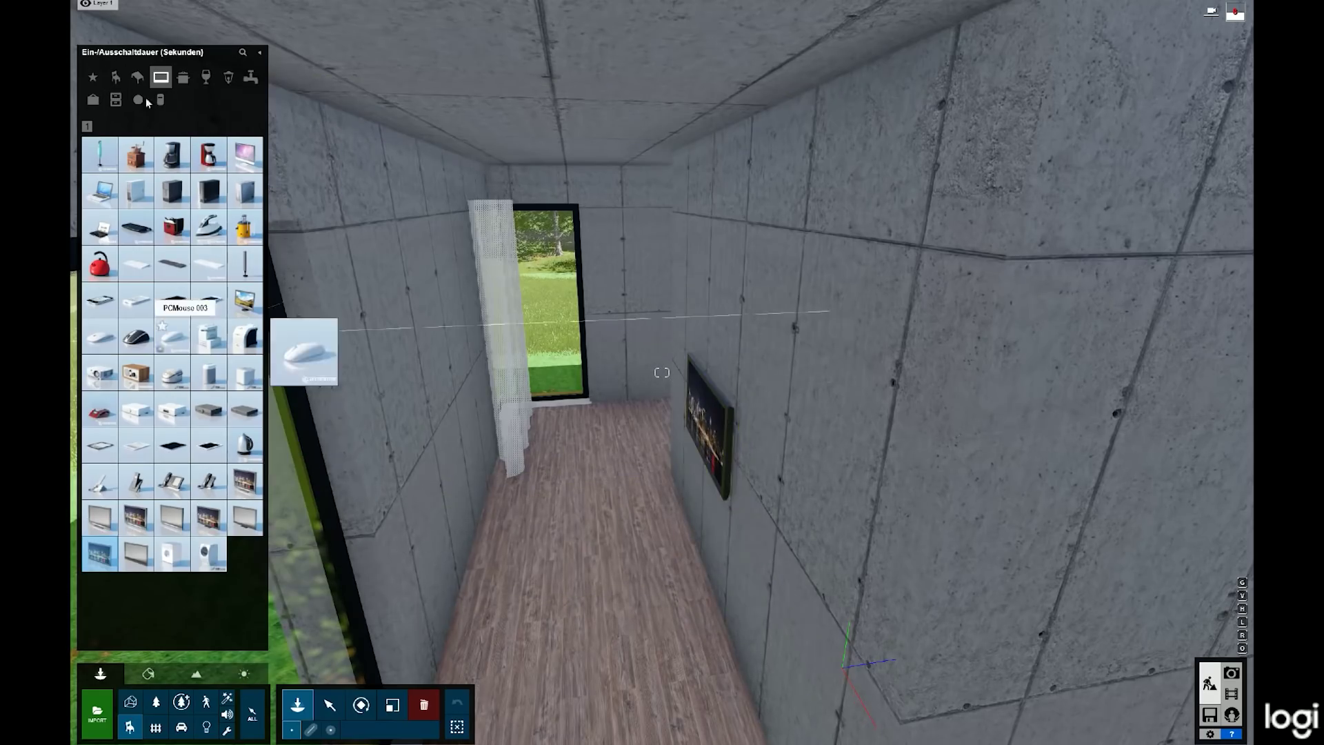
- Place and rotate LoungeChair 002, then set its matching ottoman on the floor
click(115, 78)
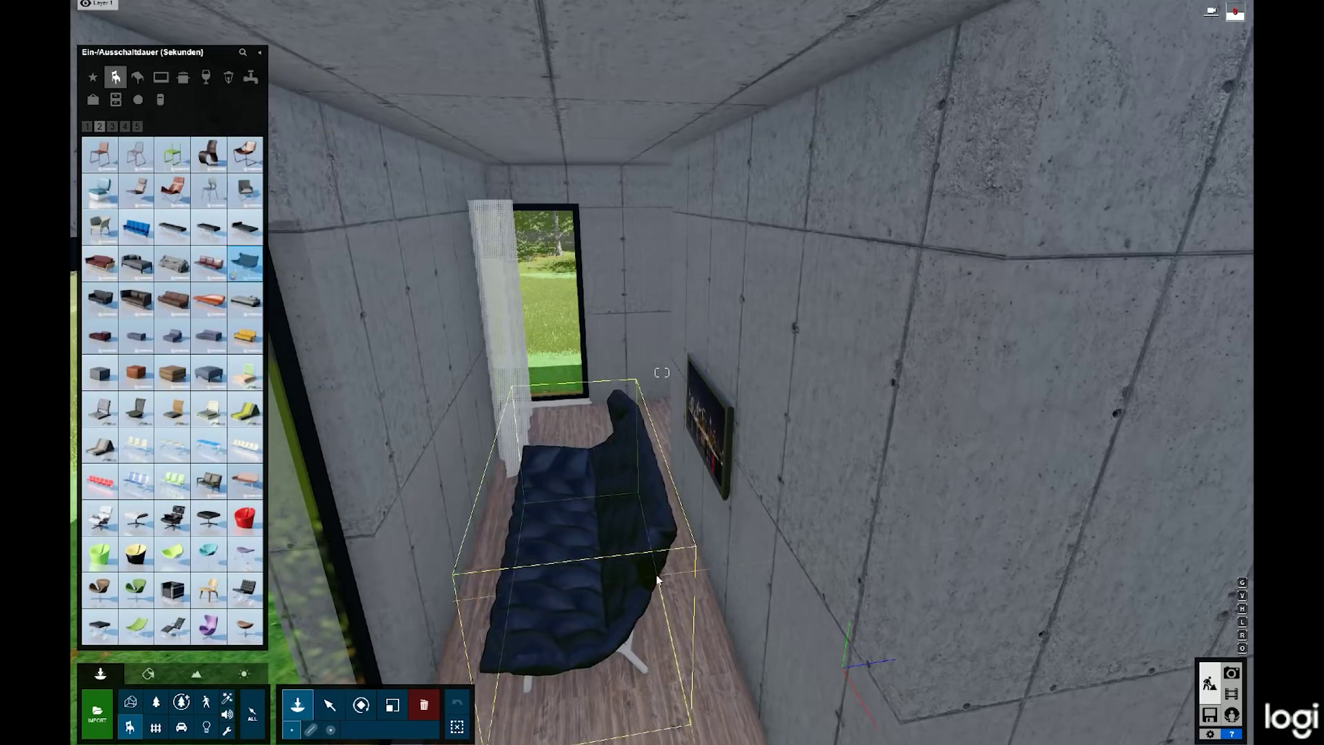
click(172, 517)
click(631, 517)
click(361, 704)
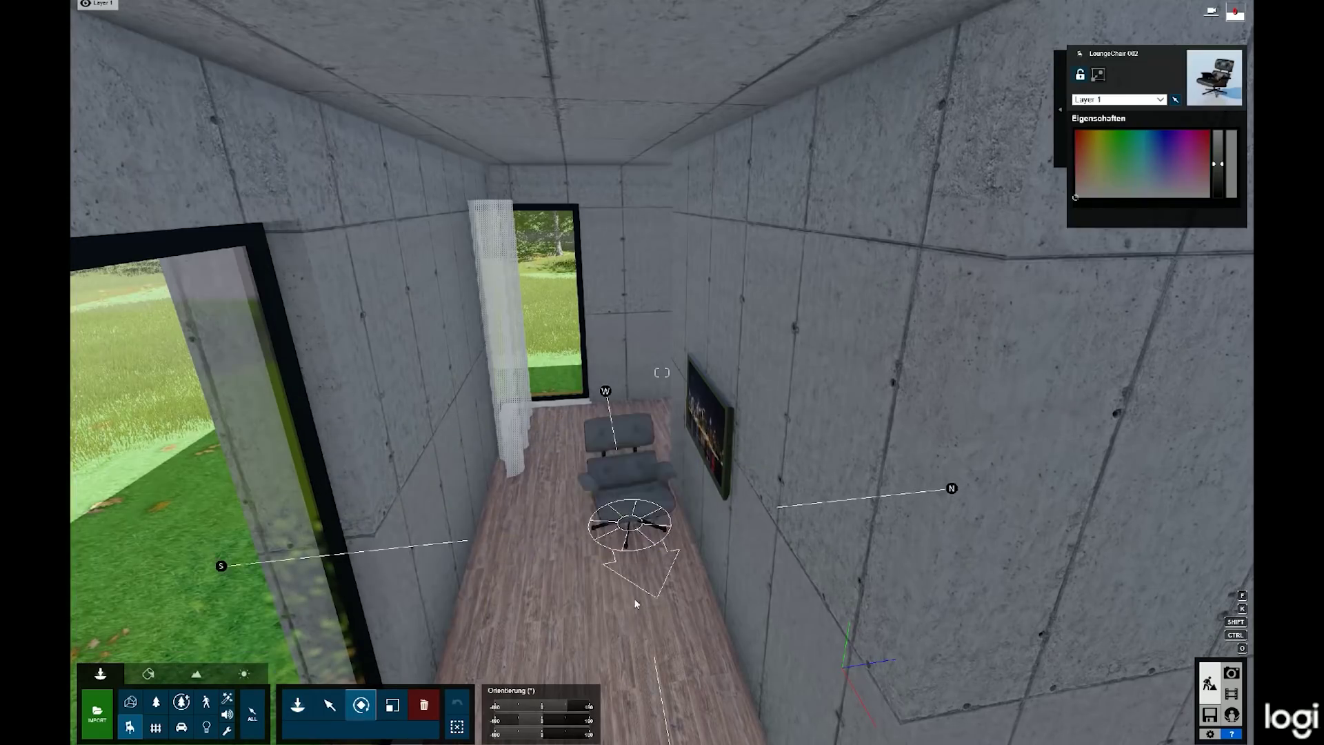
click(297, 704)
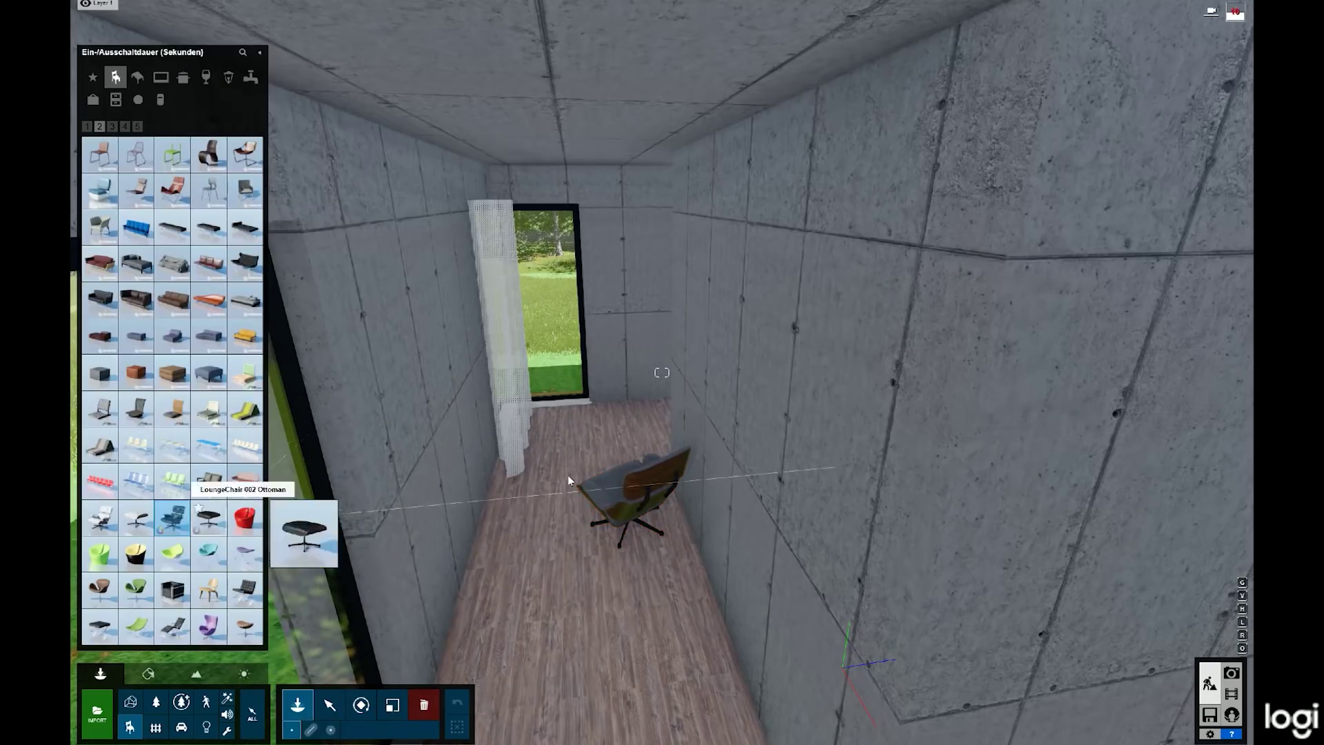
click(209, 517)
click(567, 481)
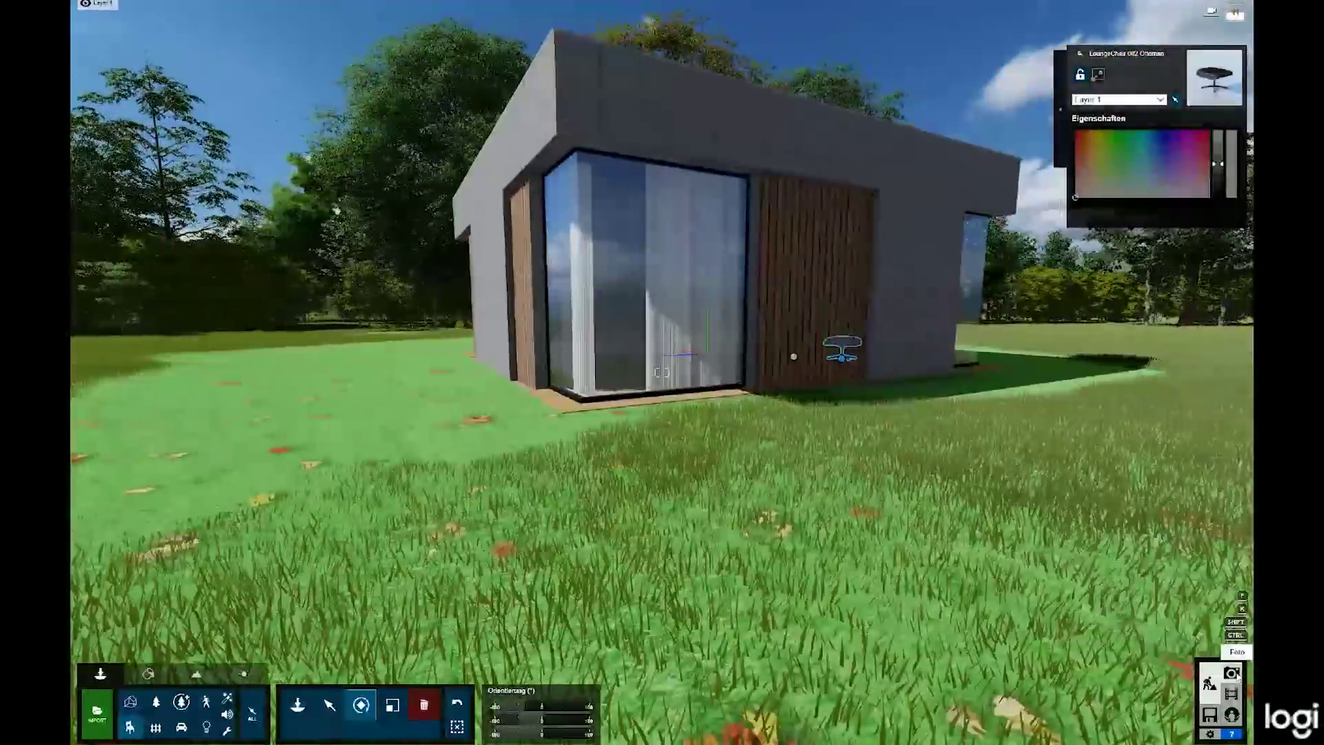
- Re-texture the lawn with a different grass material
click(1232, 673)
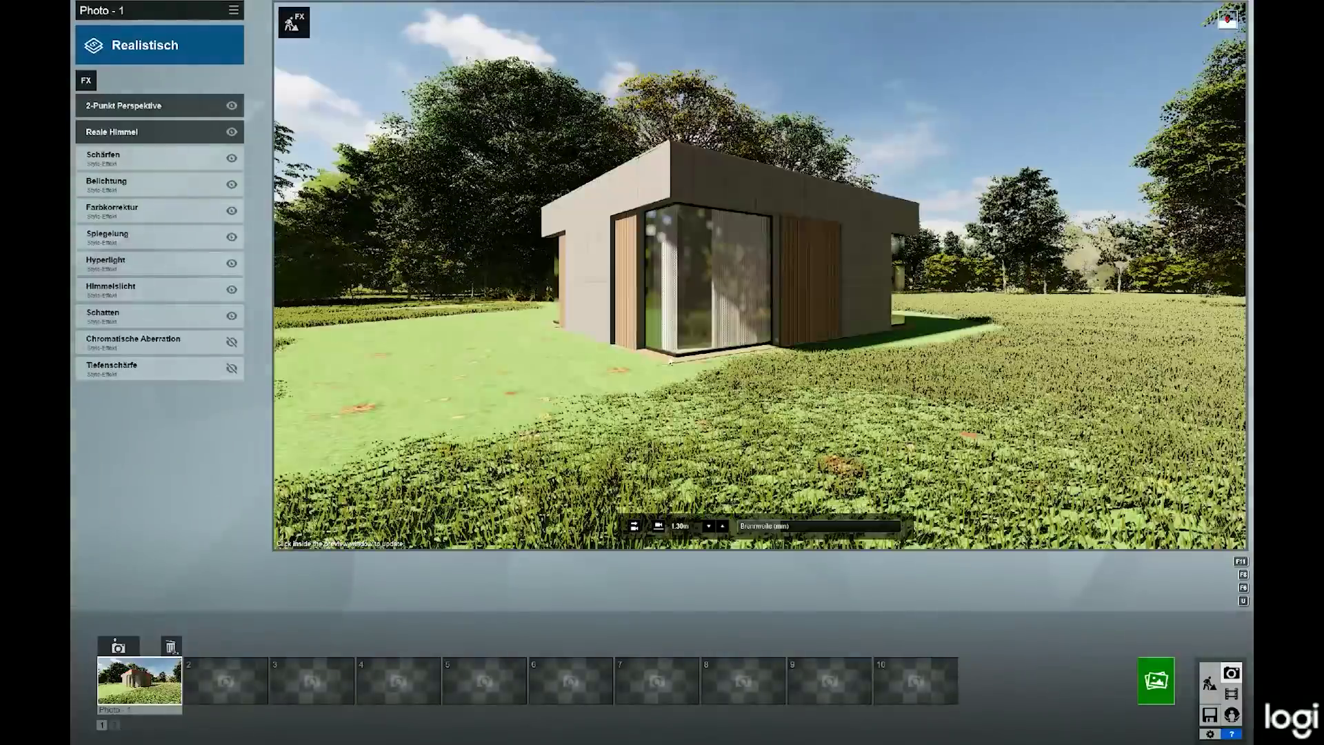
click(1211, 683)
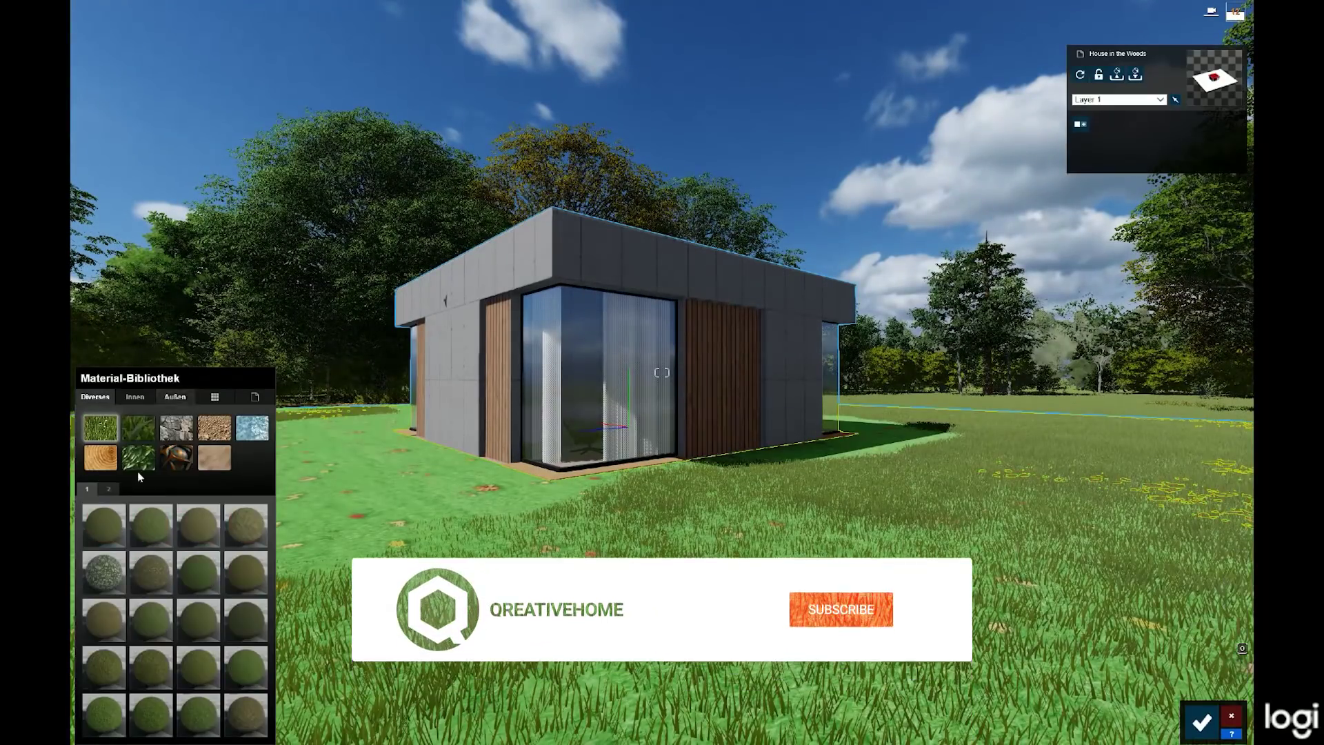
click(158, 652)
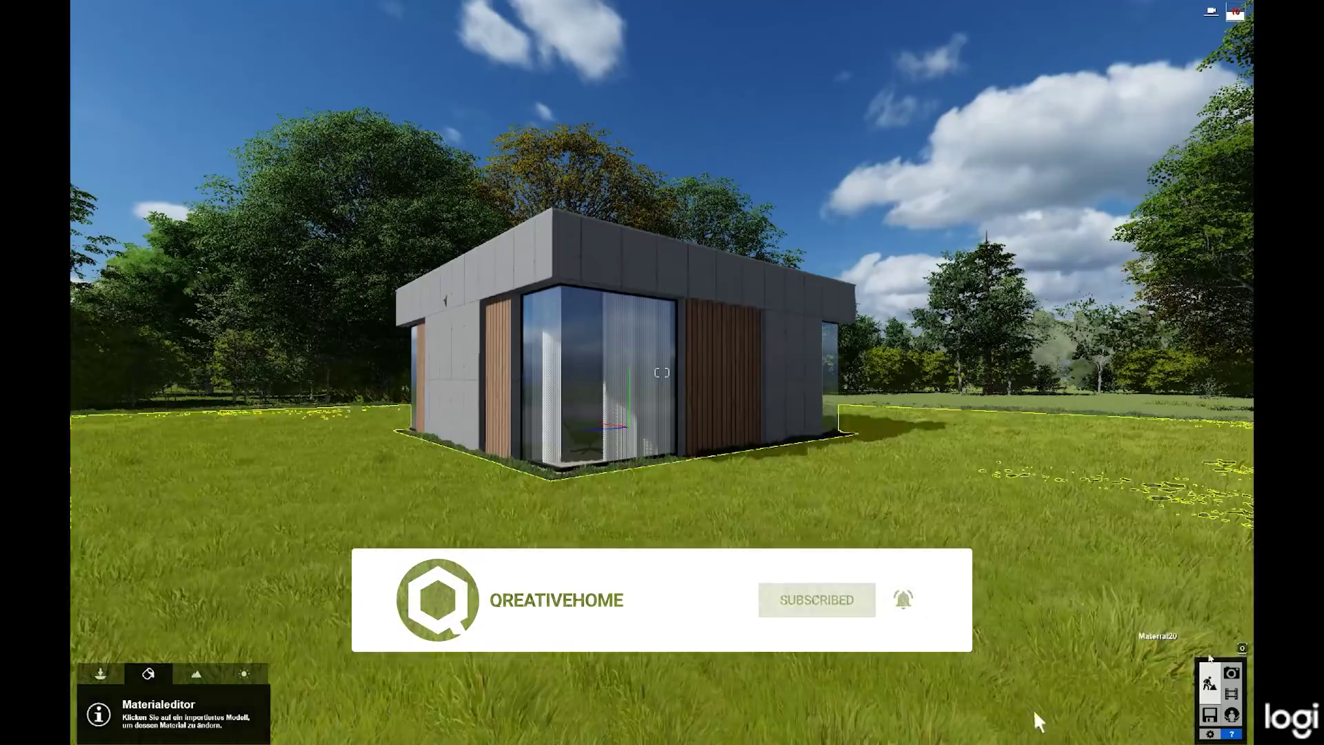
- Widen the photo camera lens to a 14.1mm focal length
click(1232, 672)
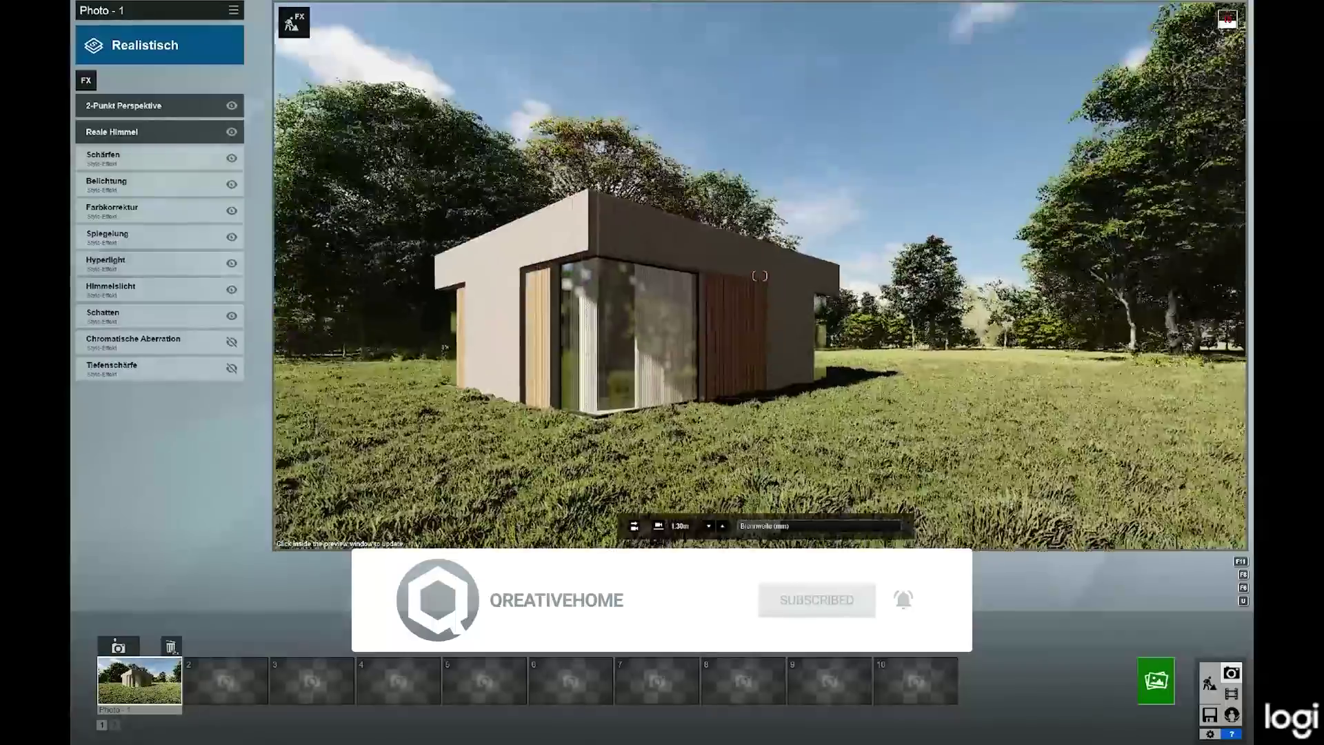
click(637, 529)
click(783, 528)
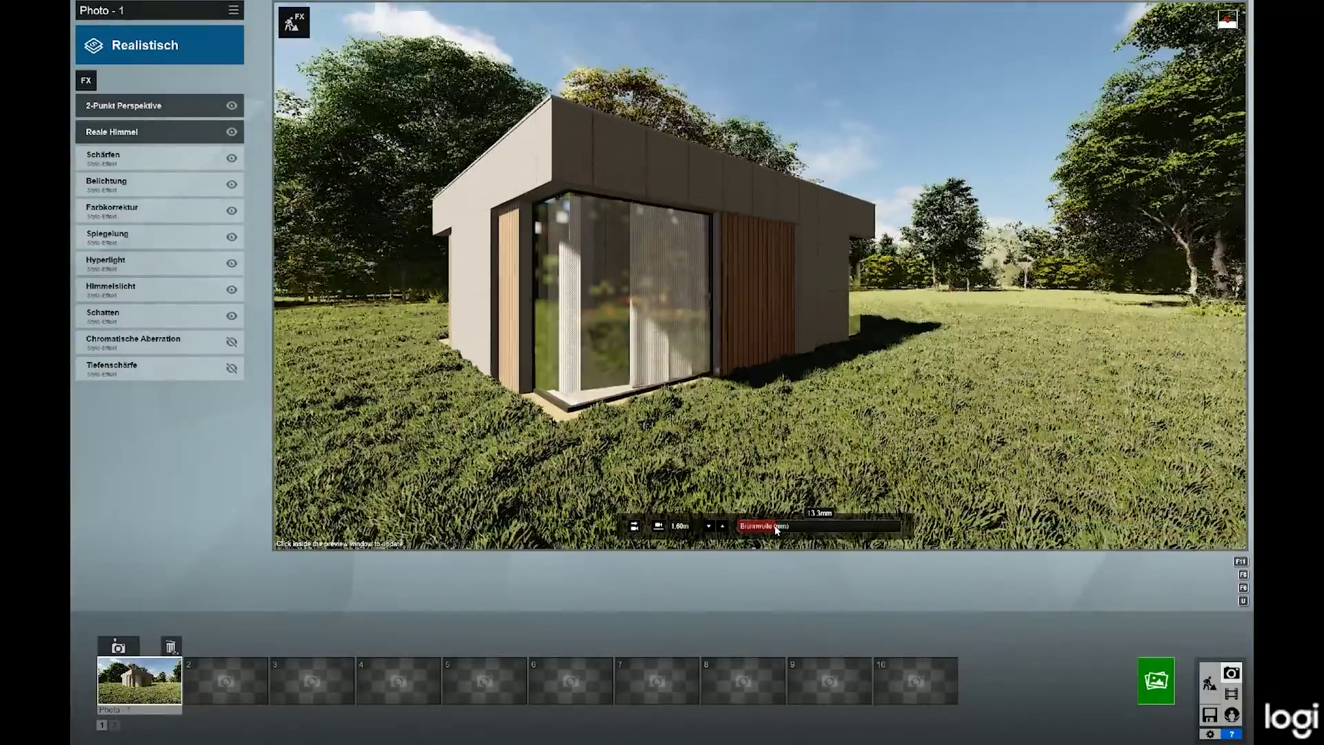
drag(783, 529, 778, 529)
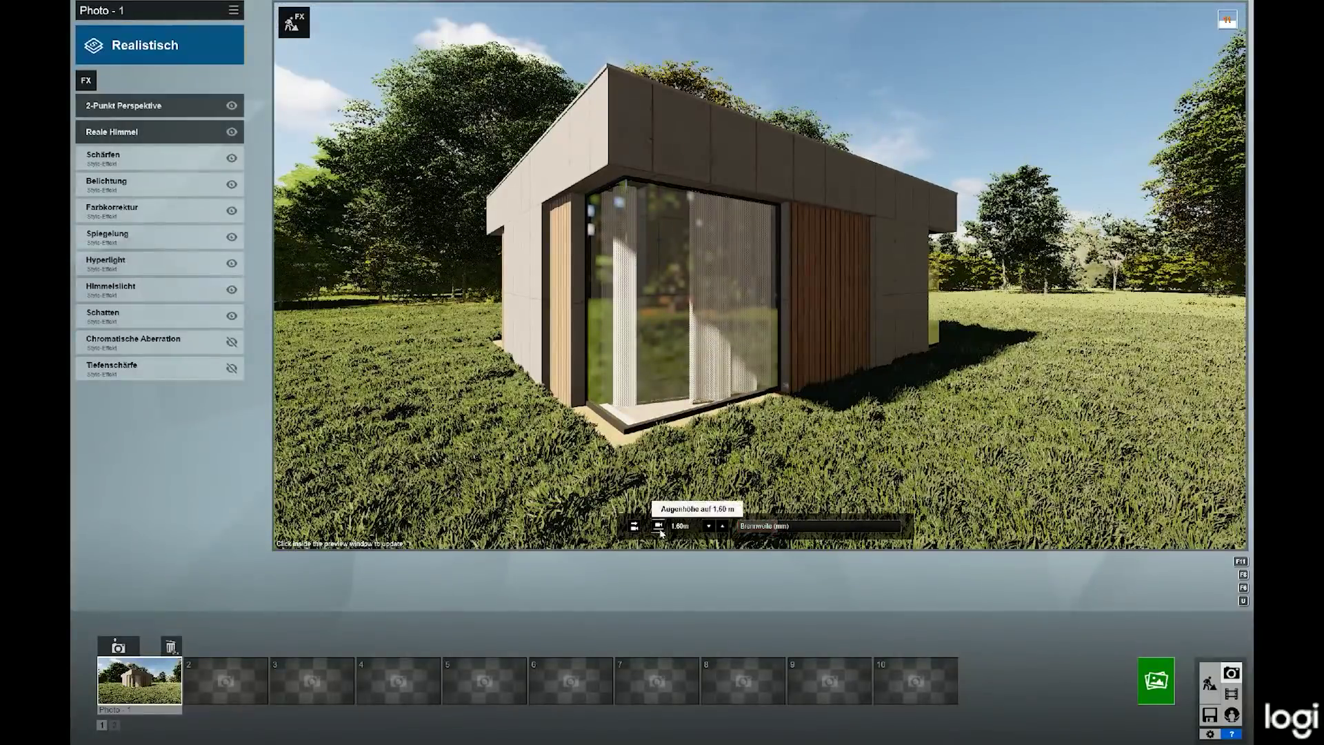
- Choose a cloudy Reale Himmel rotated to 121.6° and move the camera closer
click(111, 132)
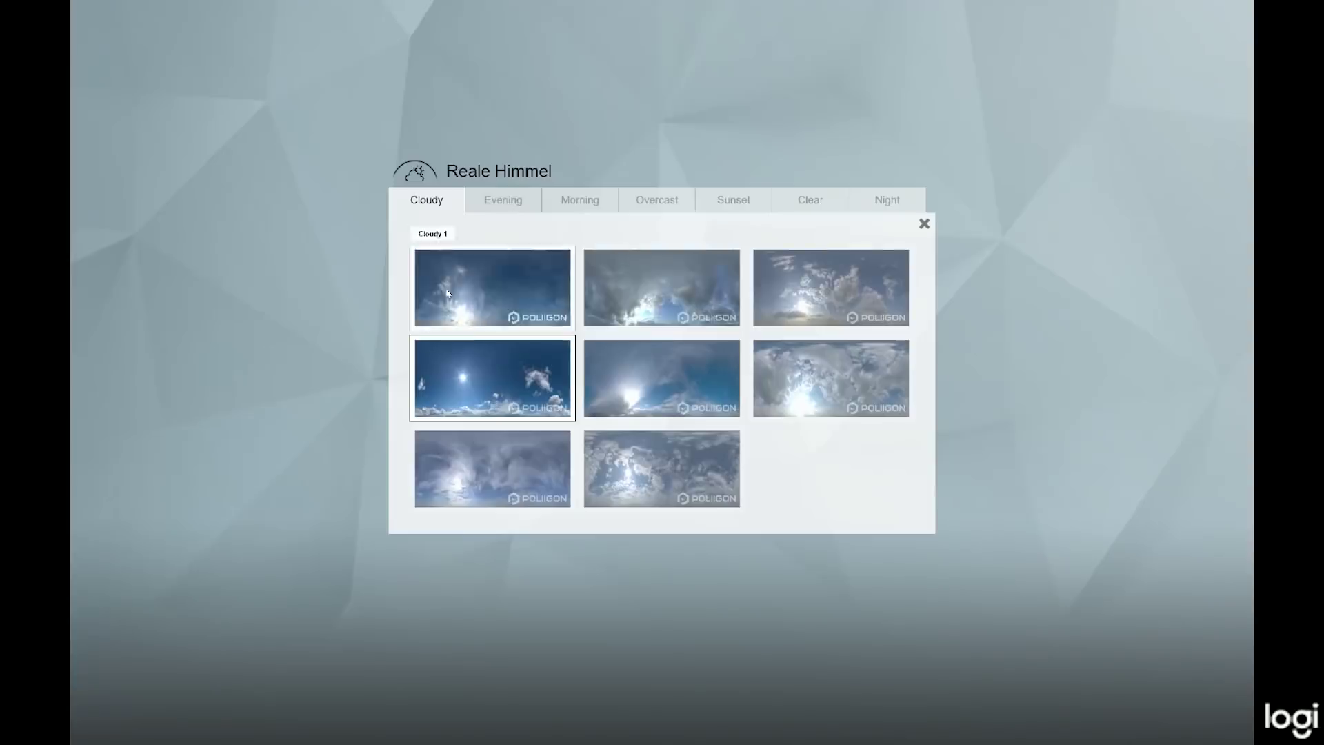
click(349, 292)
mouse_move(179, 169)
mouse_down()
mouse_move(229, 170)
mouse_move(139, 169)
mouse_move(153, 184)
mouse_move(104, 197)
mouse_move(133, 198)
mouse_up()
key(w)
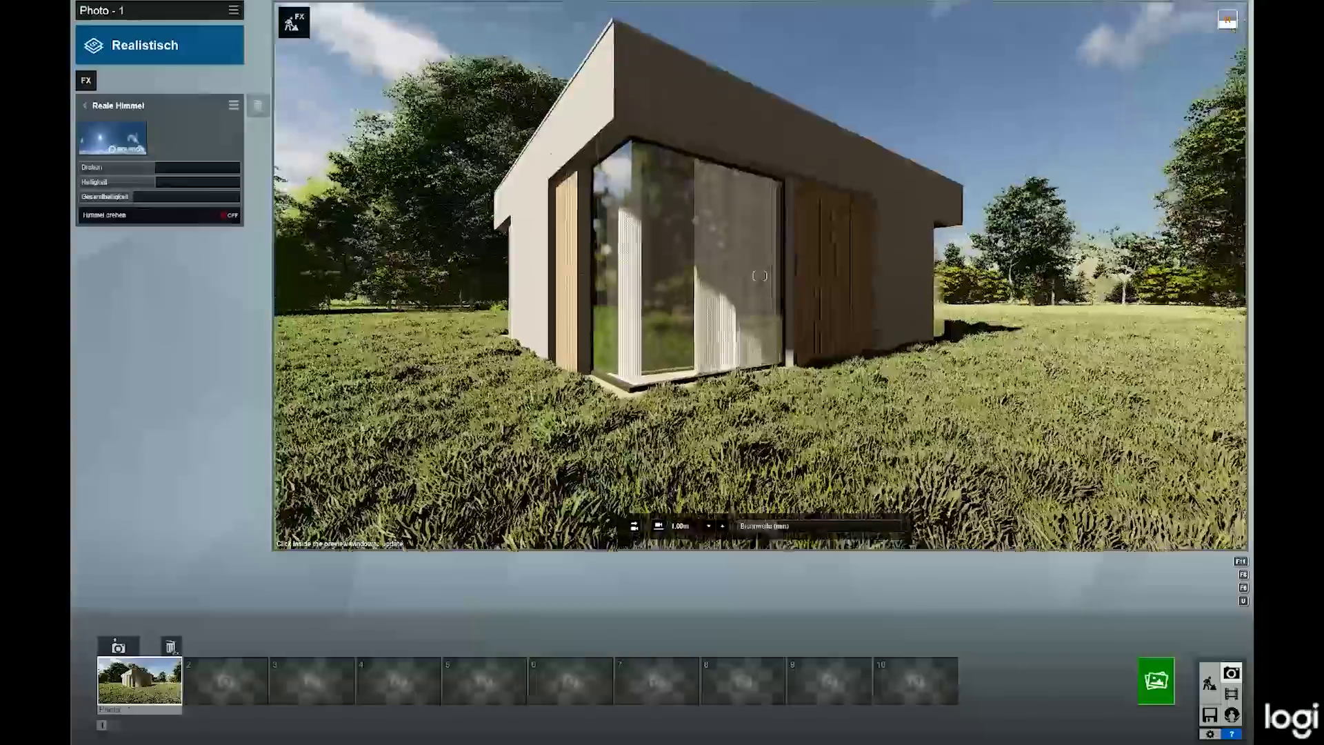
key(s)
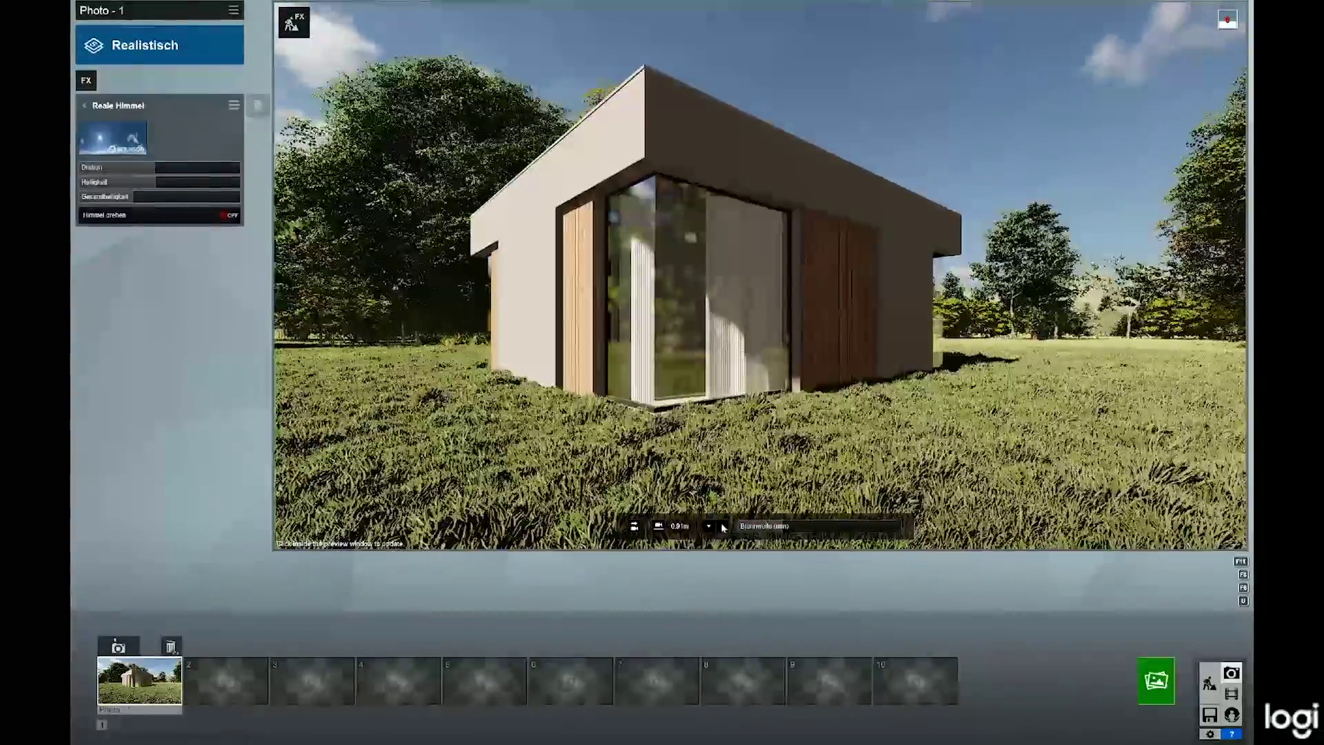
key(w)
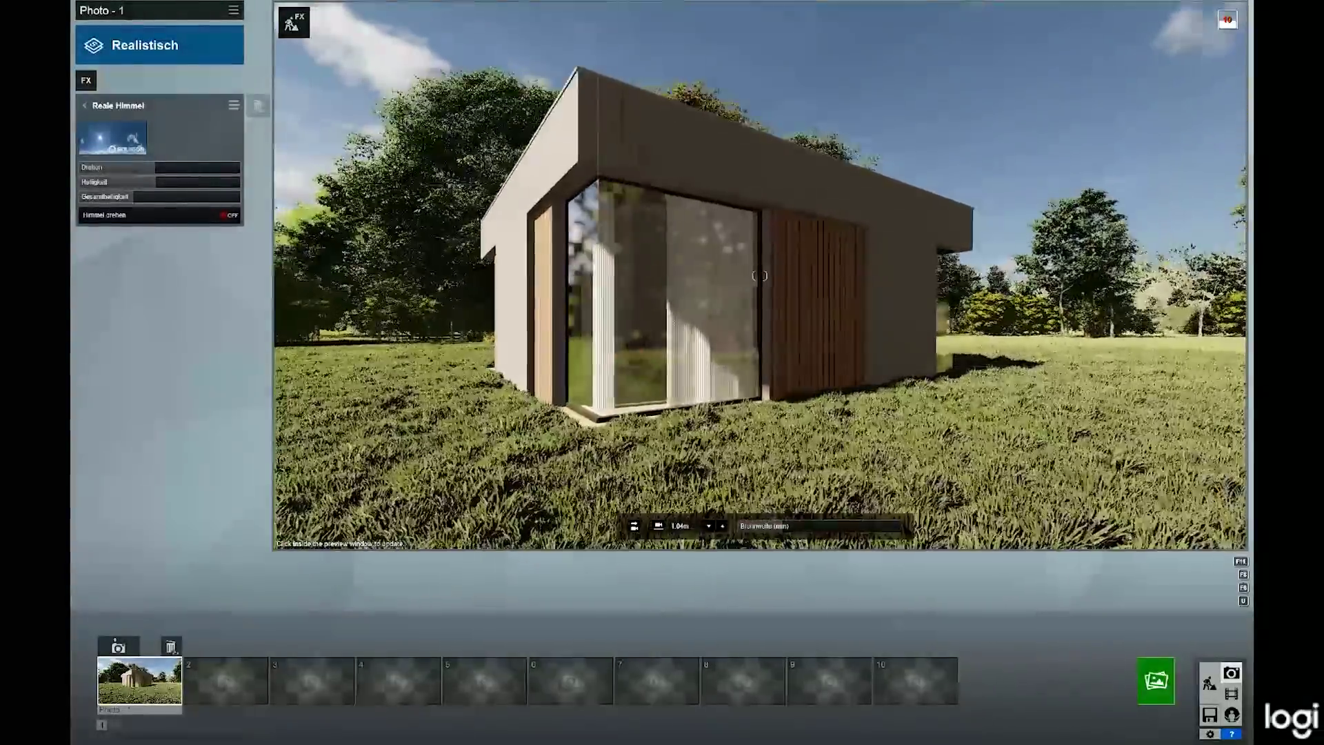
- Add 2-Punkt Perspektive and Tiefenschärfe at 98.0 with a different bokeh shape
click(101, 71)
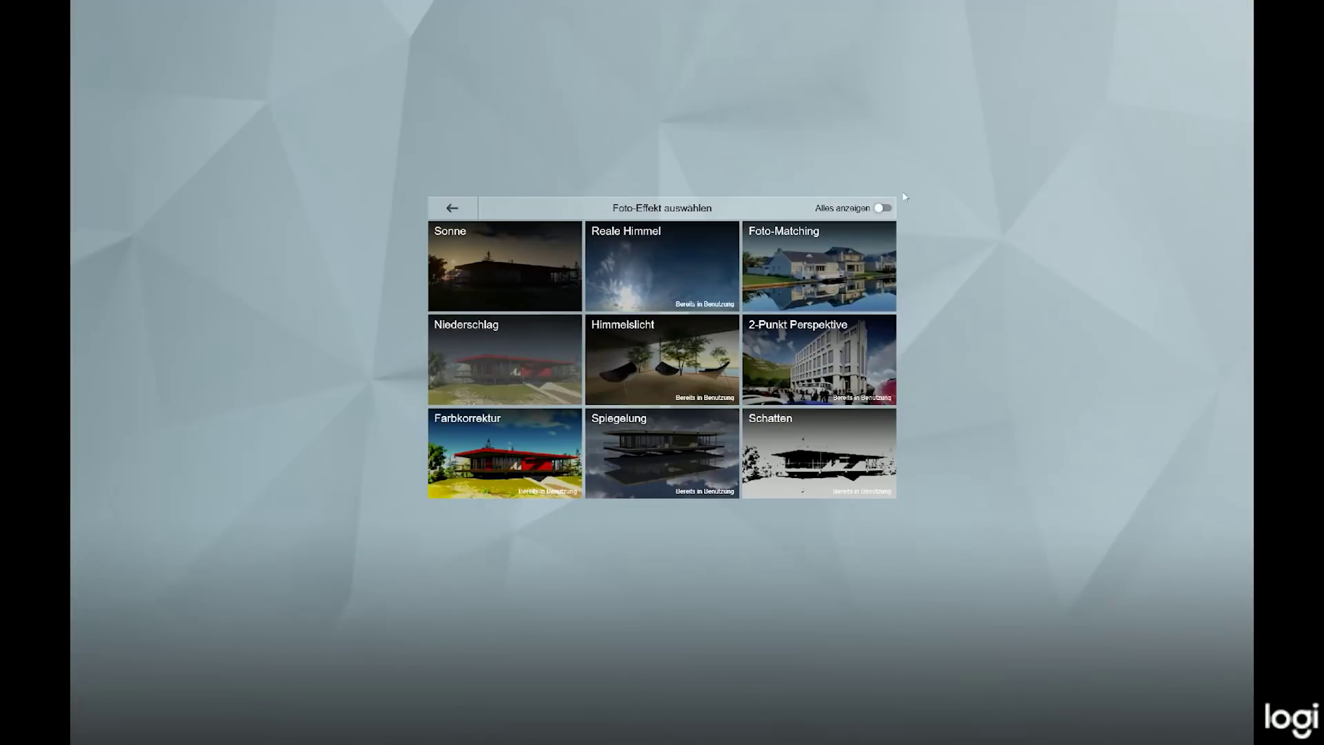
click(814, 360)
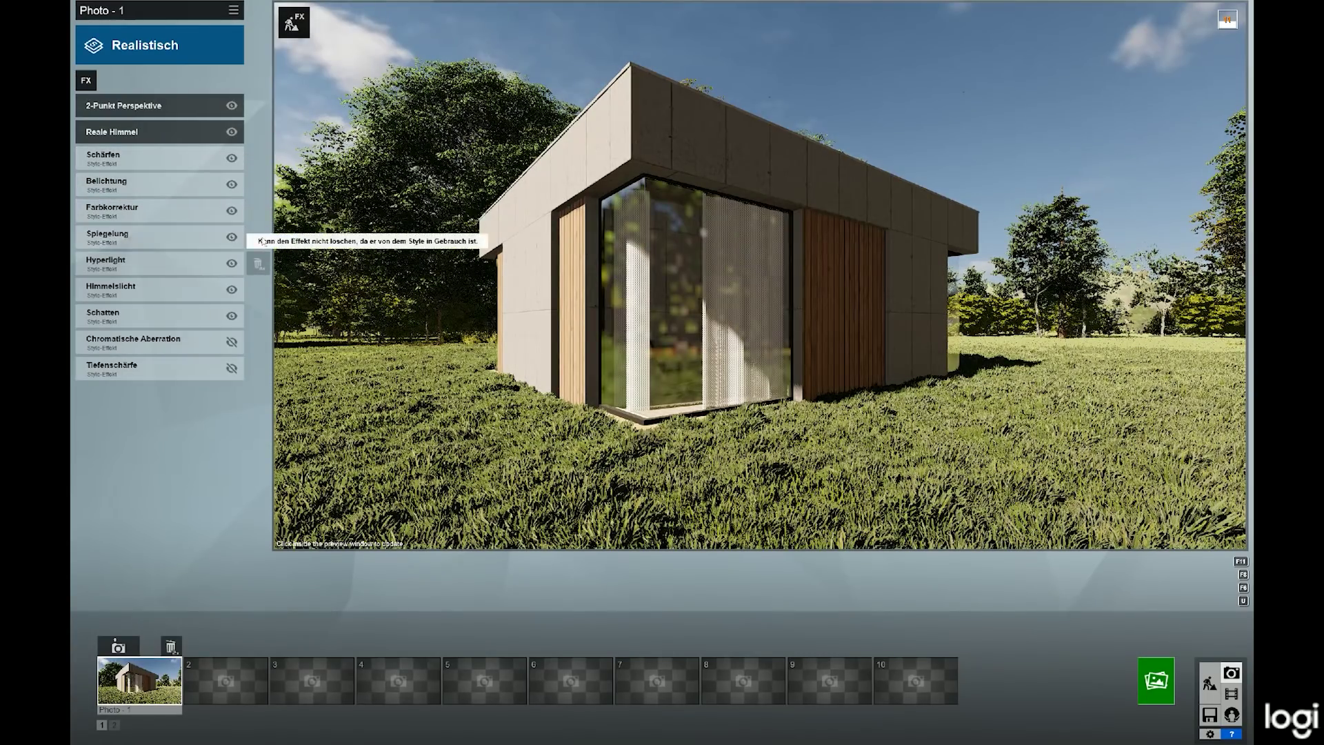
click(232, 369)
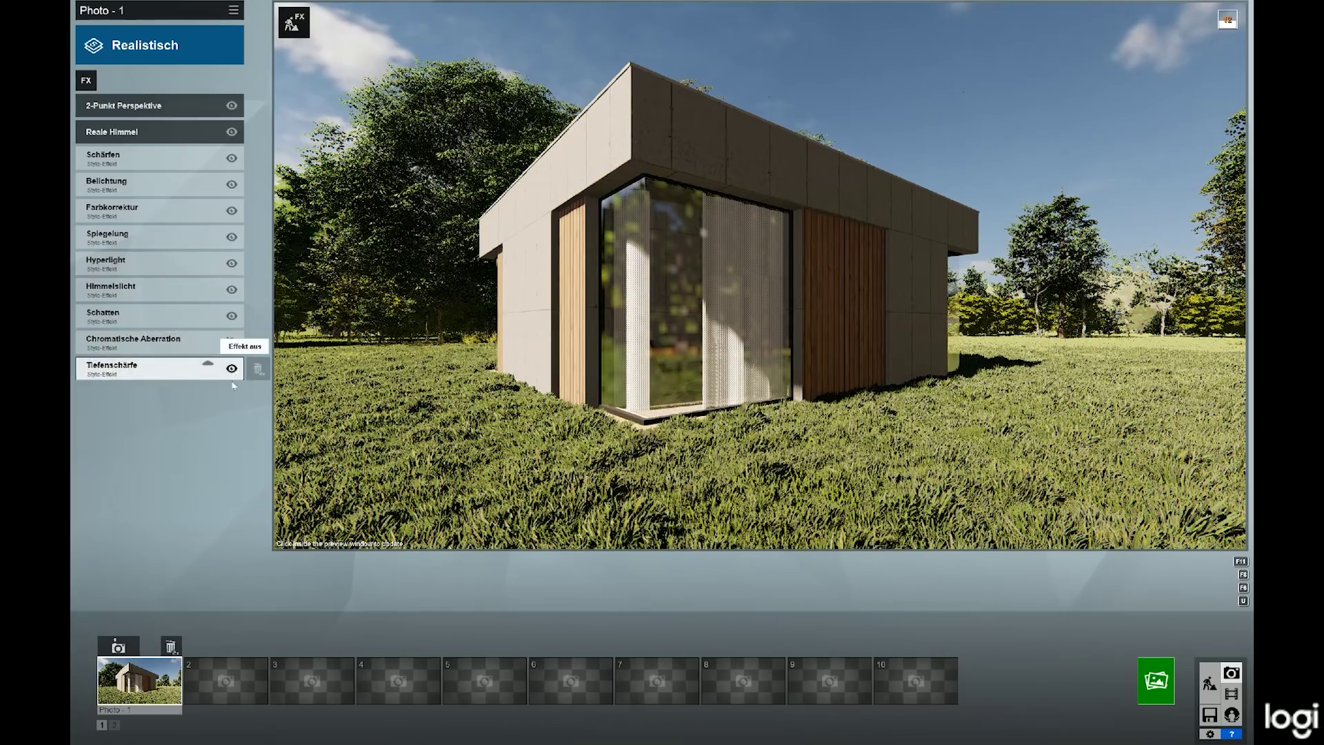
click(113, 366)
drag(157, 131, 136, 127)
click(109, 248)
- Add Spiegelung reflections with the corner glazing marked as reflective
click(86, 106)
click(212, 158)
click(103, 136)
click(543, 514)
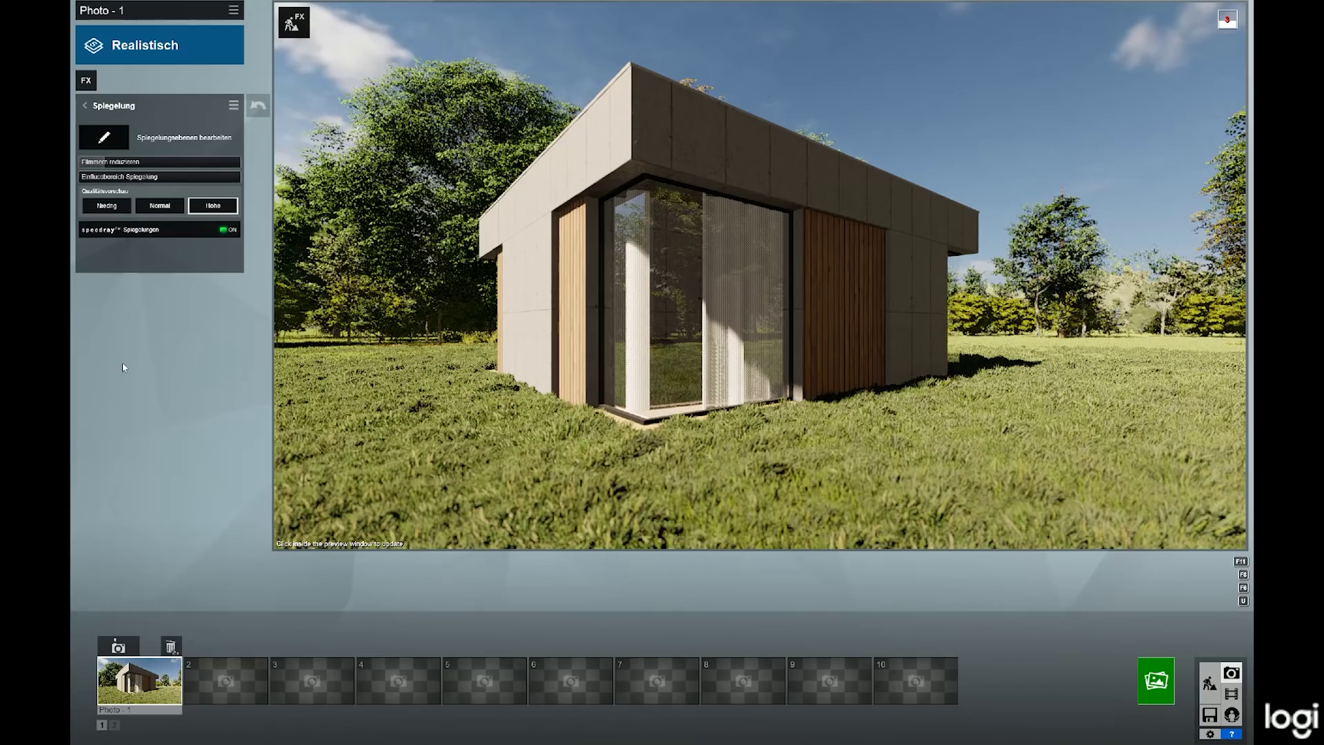
- Plant Leafless Tree 003 from the nature library on the lawn
click(1208, 675)
click(156, 701)
click(183, 77)
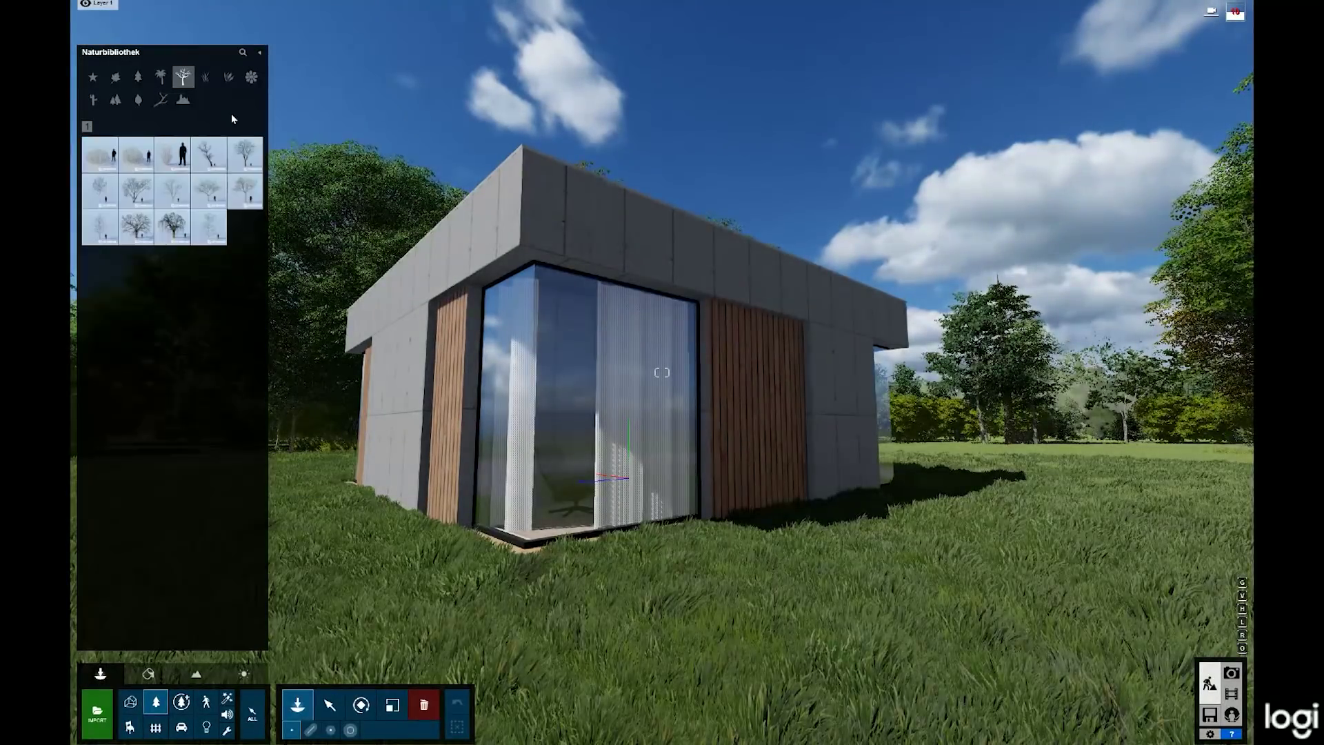
click(209, 227)
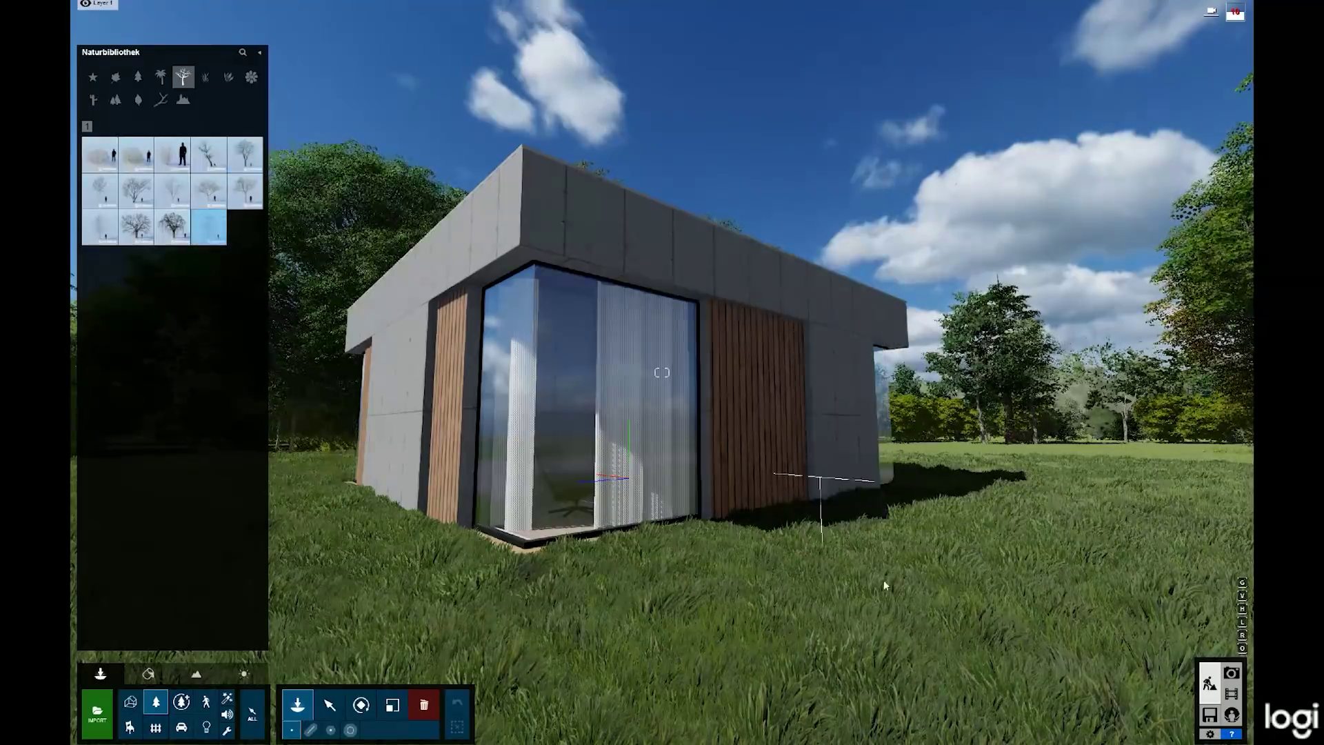
click(841, 576)
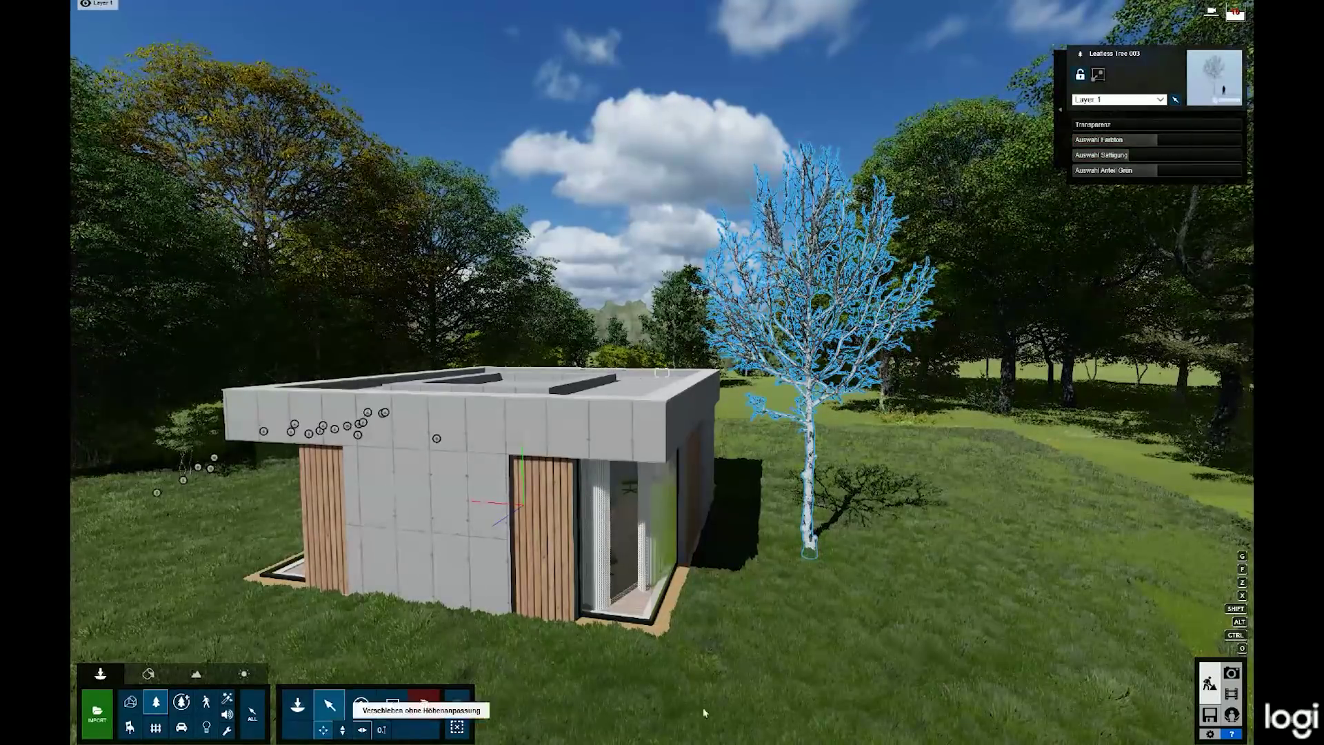
- Make the birch much taller and move it left across the lawn
click(392, 704)
drag(519, 717, 528, 714)
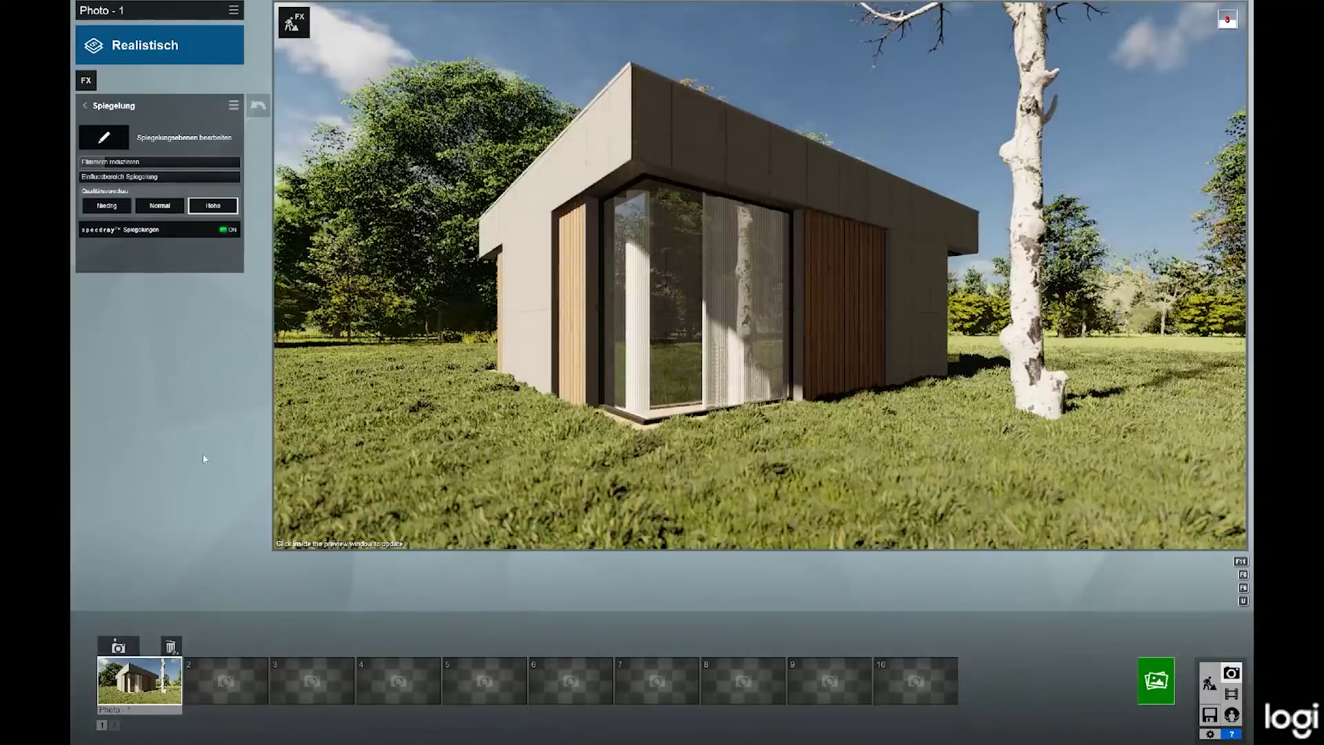
click(1209, 681)
click(965, 547)
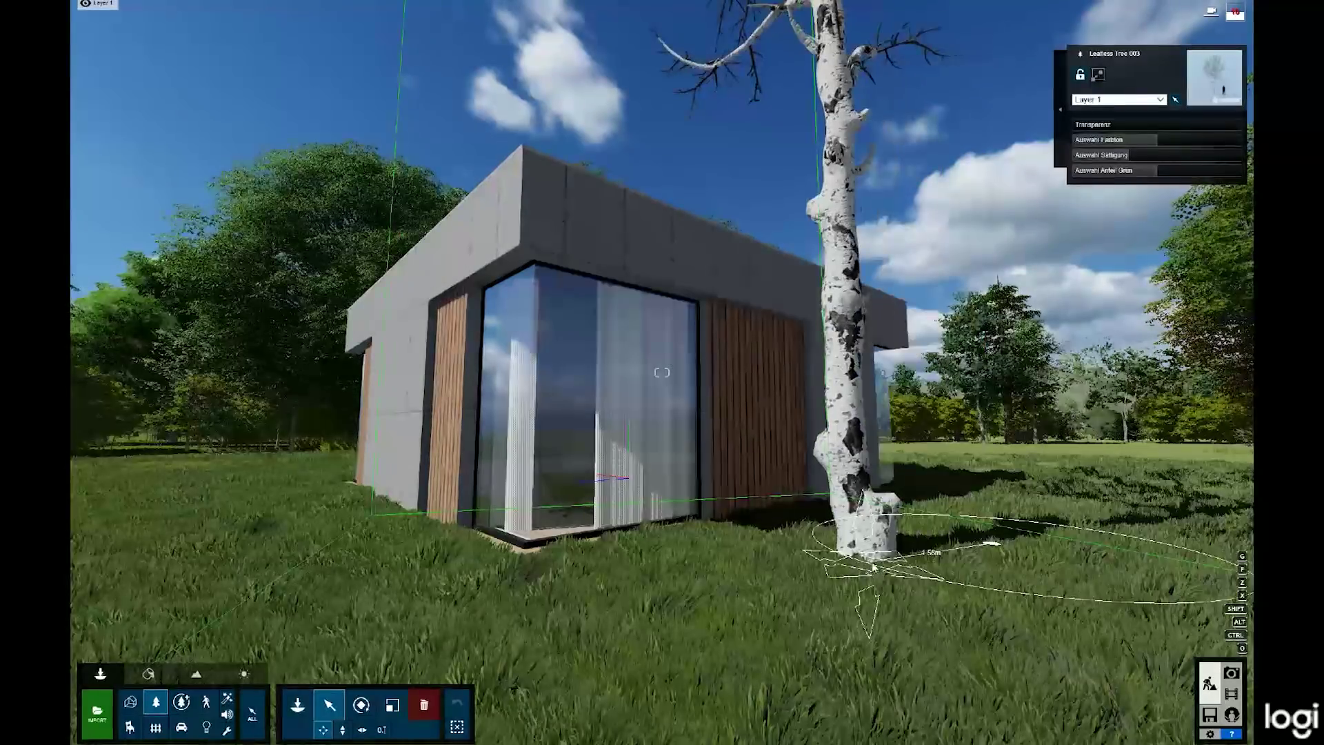
drag(941, 559, 893, 560)
- Rotate the Reale Himmel sky to 180° in the photo
click(1231, 672)
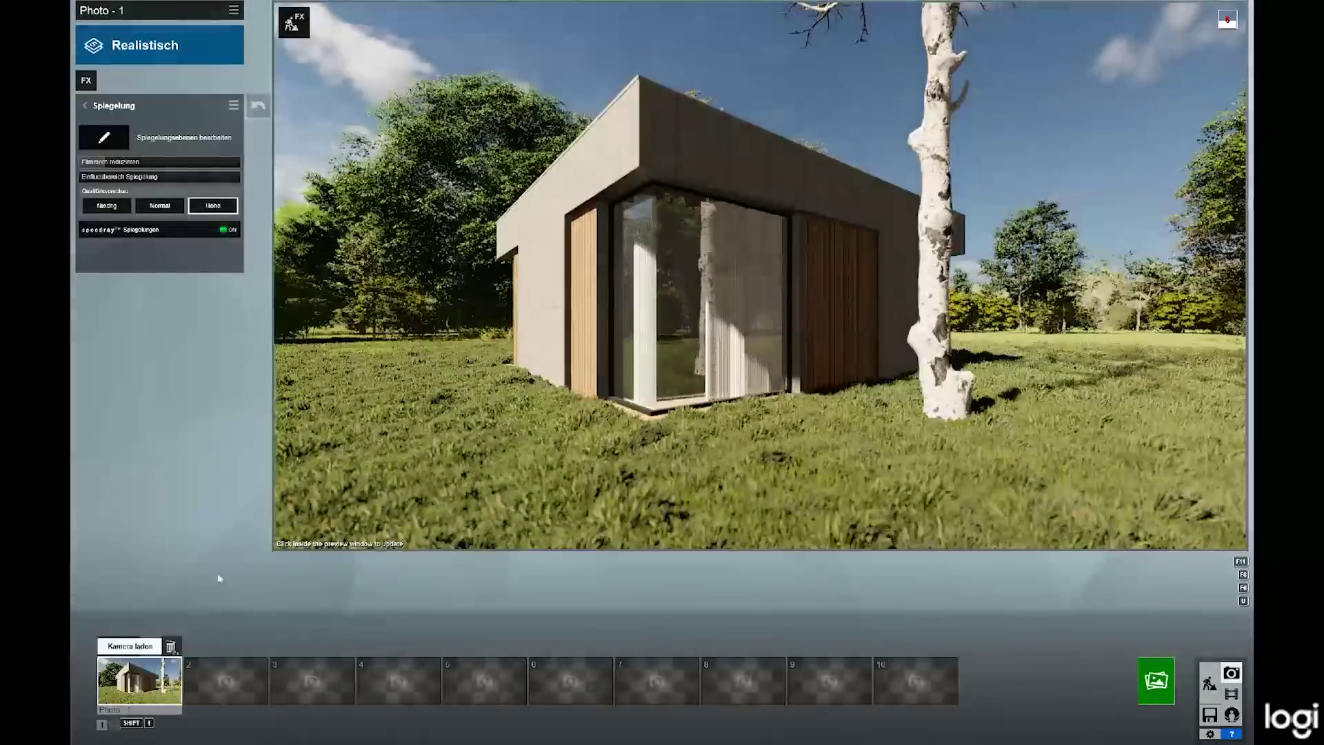
click(84, 105)
click(160, 165)
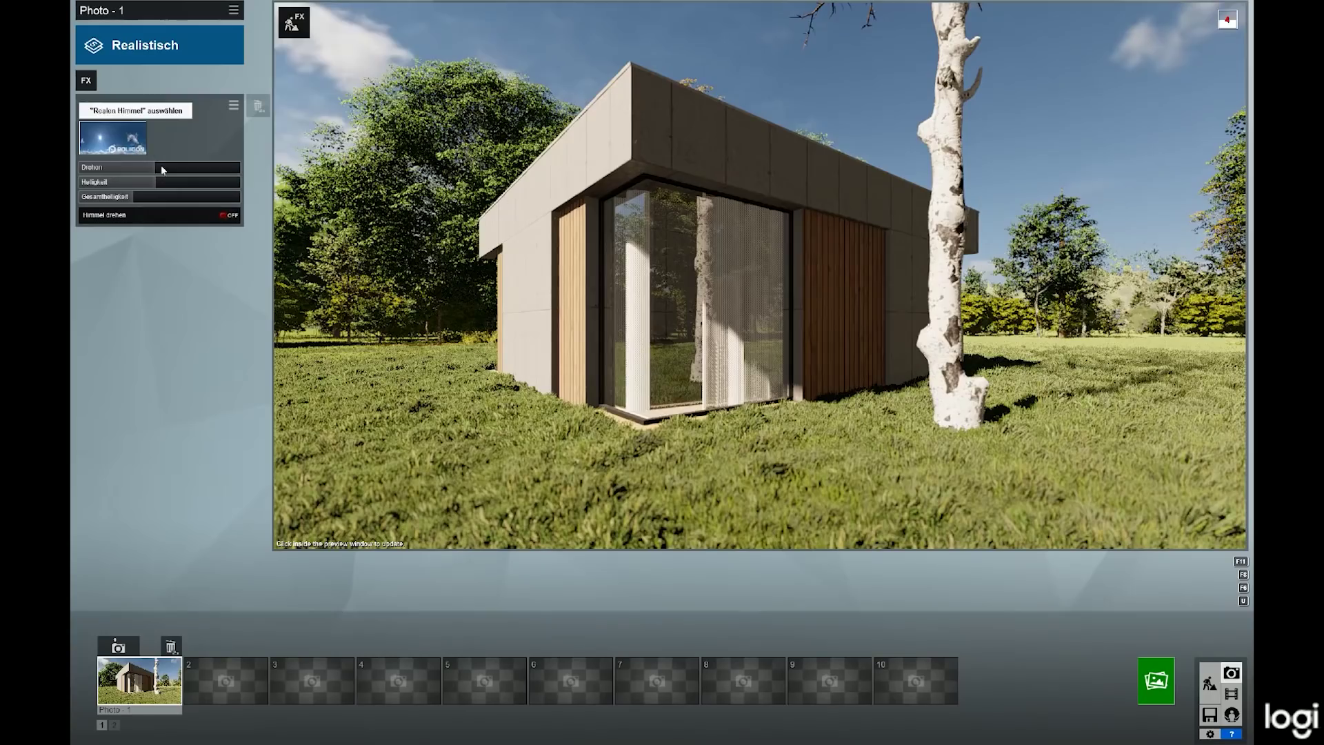
drag(193, 171, 244, 174)
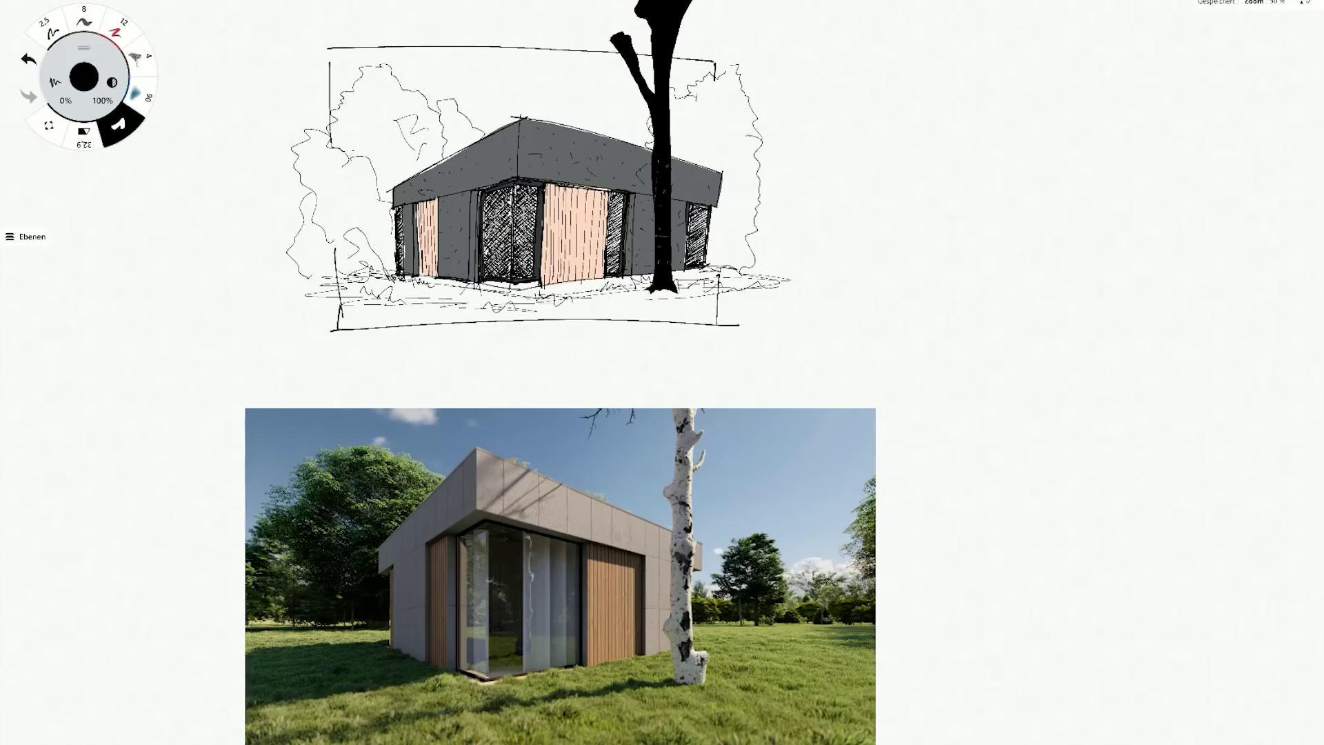
- Render Photo - 1 as a 3840x2160 JPG image
click(47, 29)
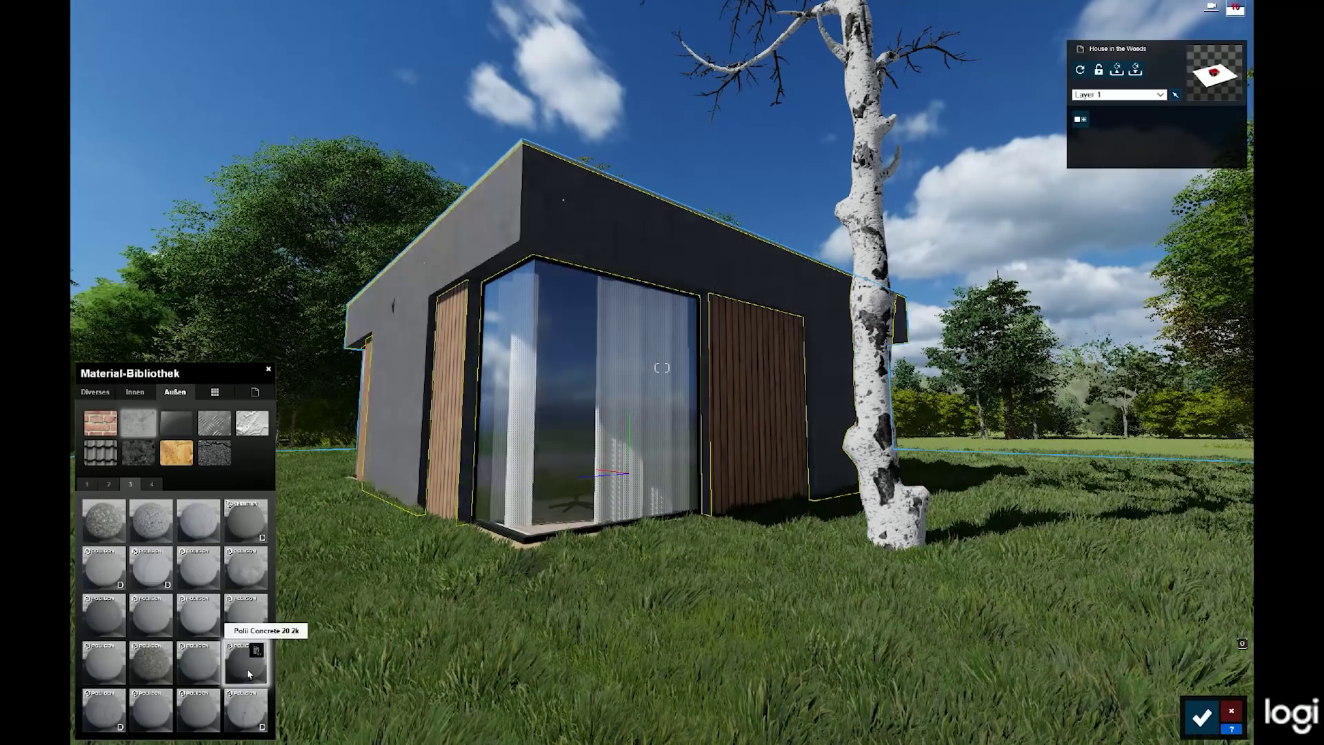
- Give the dark outer walls Polii Concrete 26 2k and rescale the birch trees beside the house
click(109, 708)
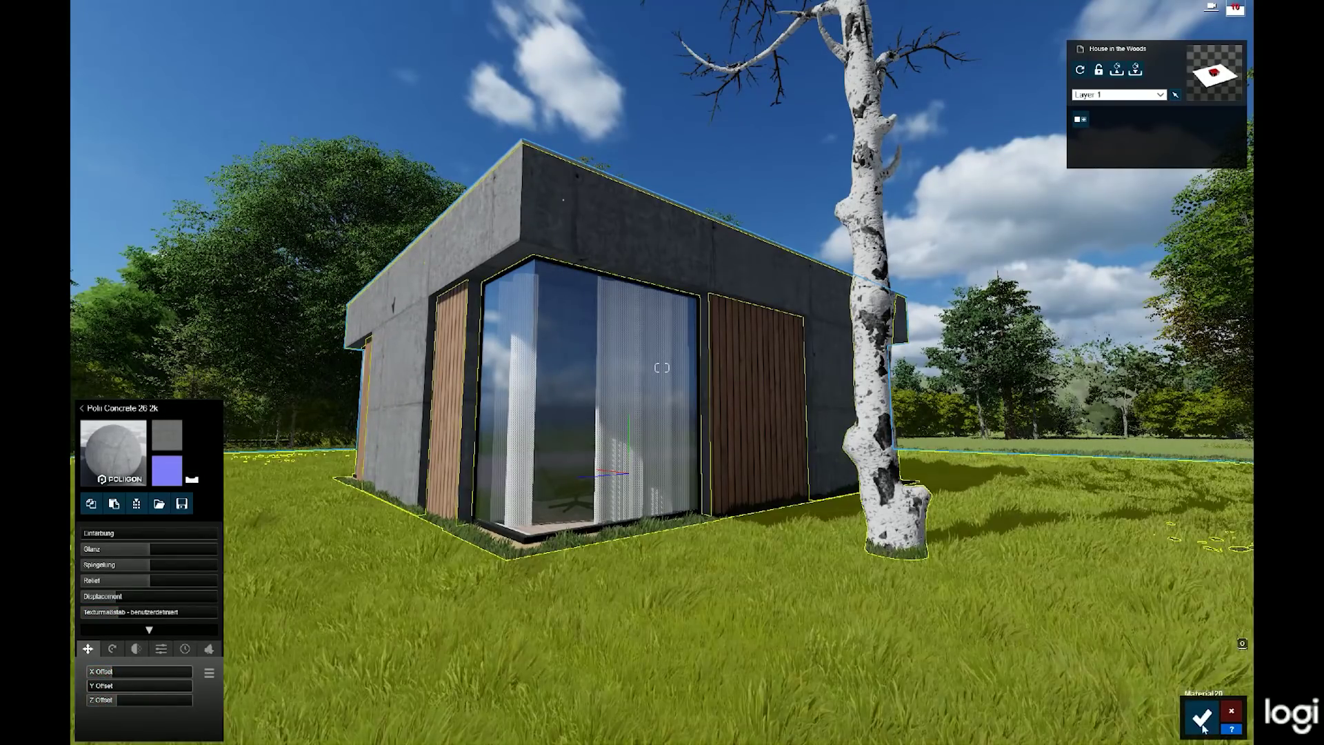
key(Escape)
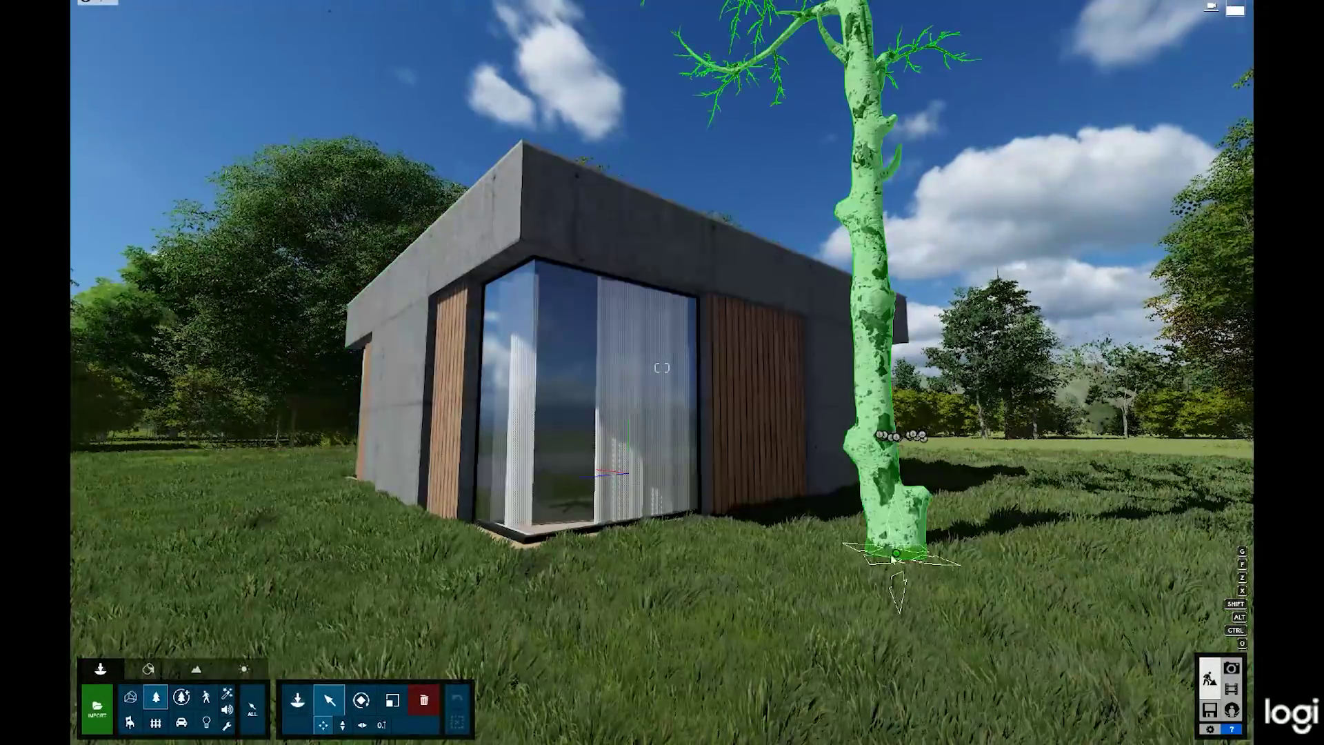
click(872, 448)
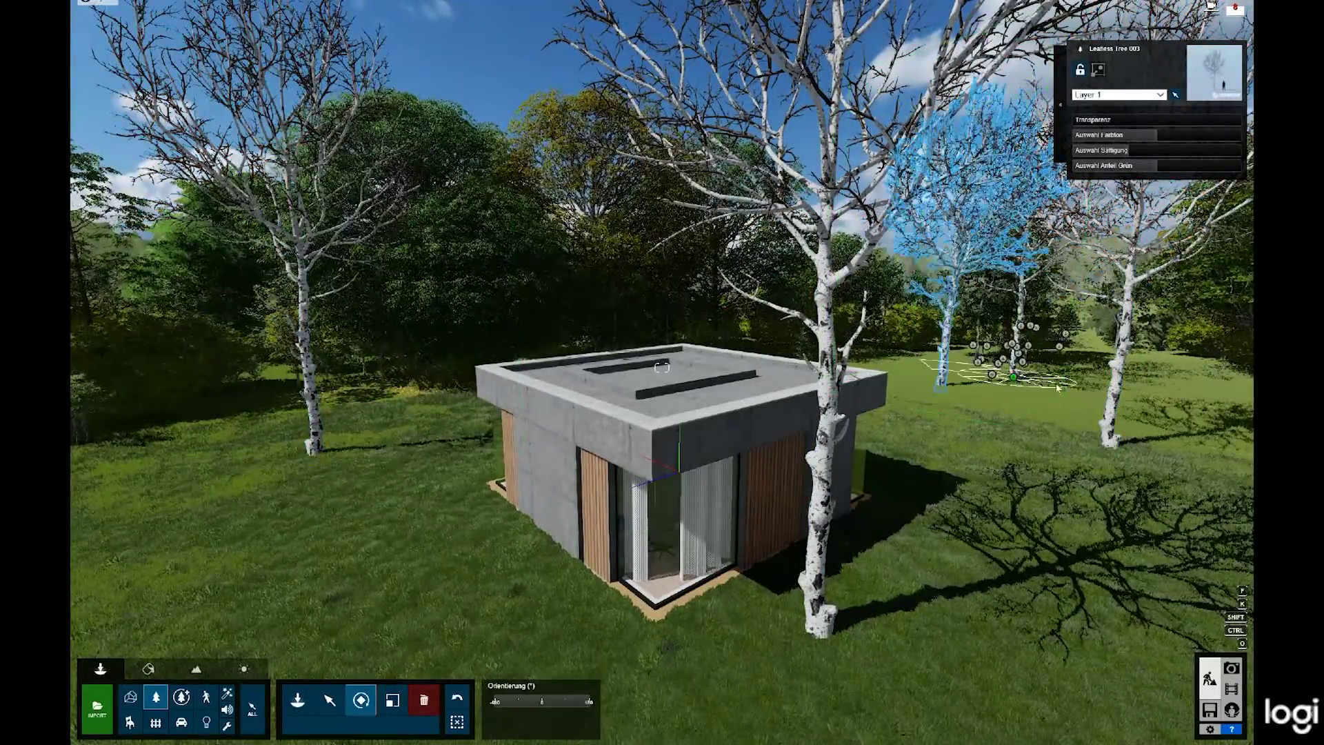
click(392, 701)
click(1015, 381)
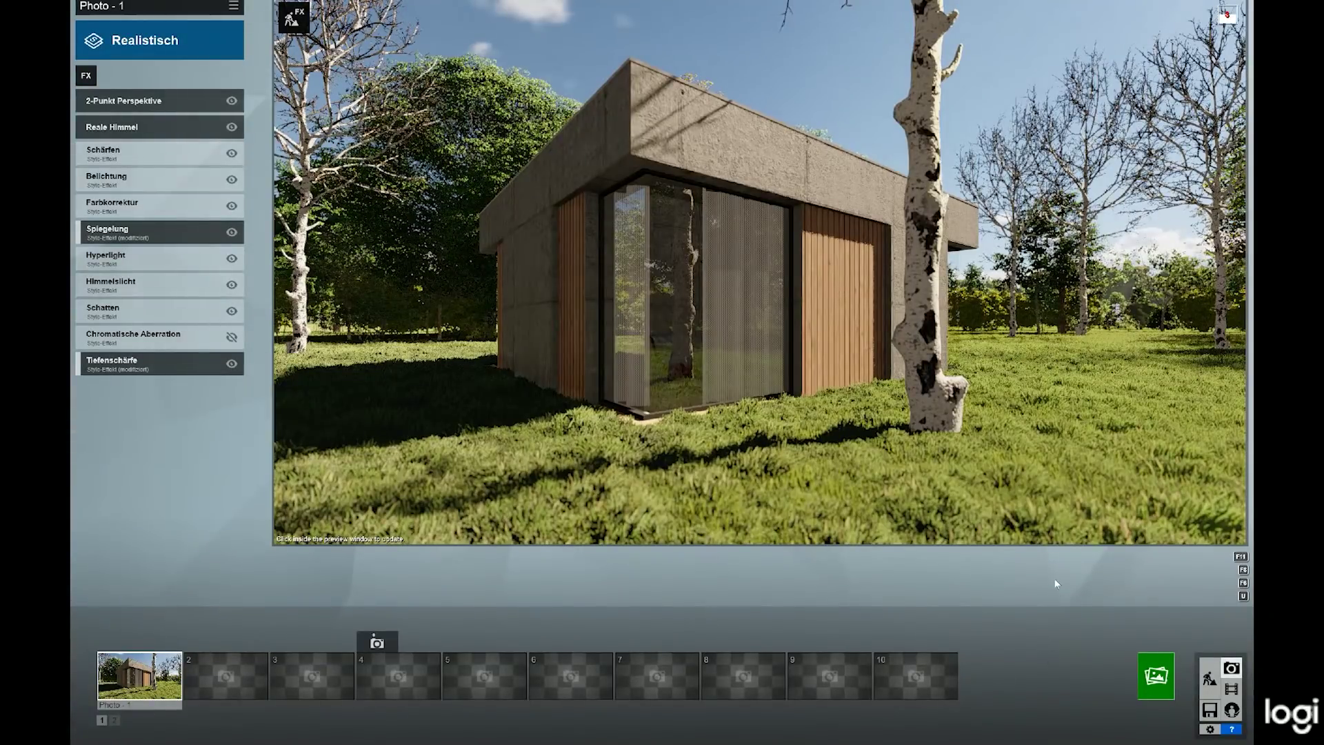
- Rotate the Reale Himmel sky to -61.9° to shift the sunlight and shadows
click(146, 133)
mouse_move(209, 164)
mouse_down()
mouse_move(143, 164)
mouse_move(184, 162)
mouse_up()
click(95, 91)
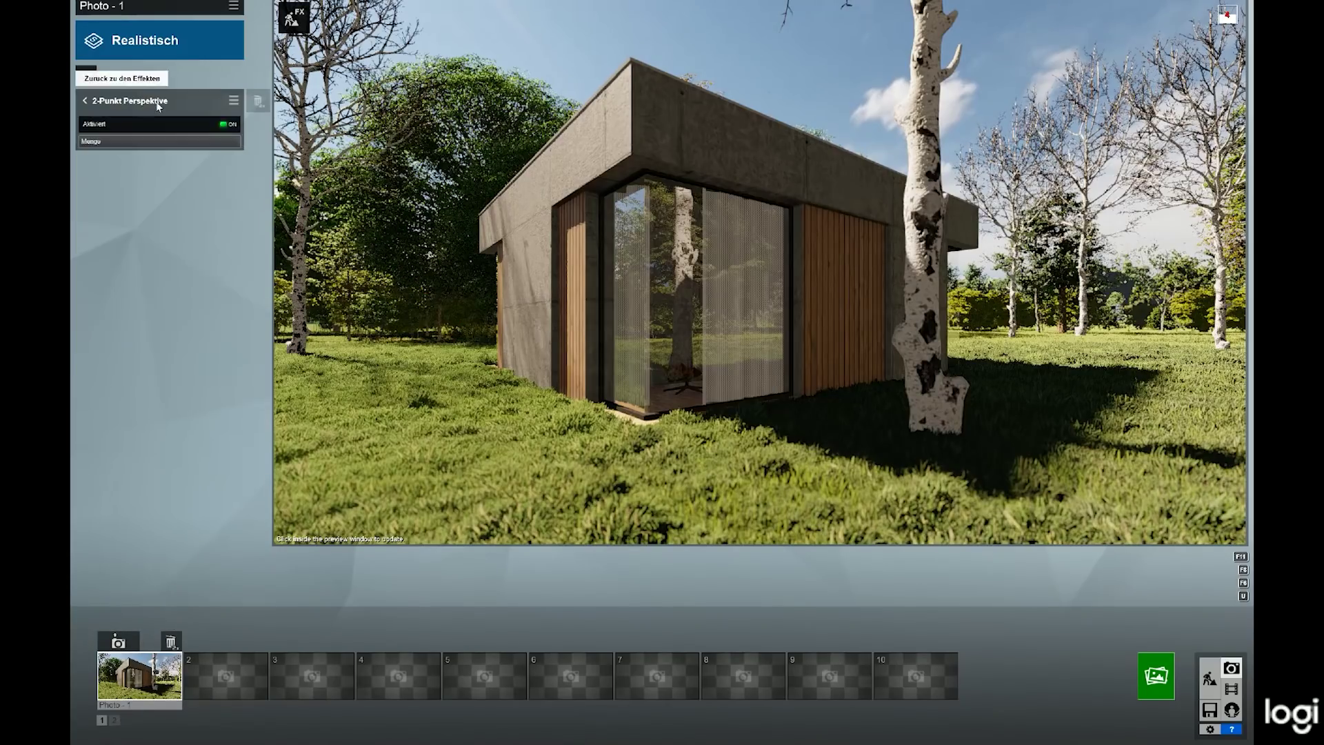
- Render Photo - 1 at print size 3840x2160 and save the render file
click(1156, 676)
click(725, 505)
key(Return)
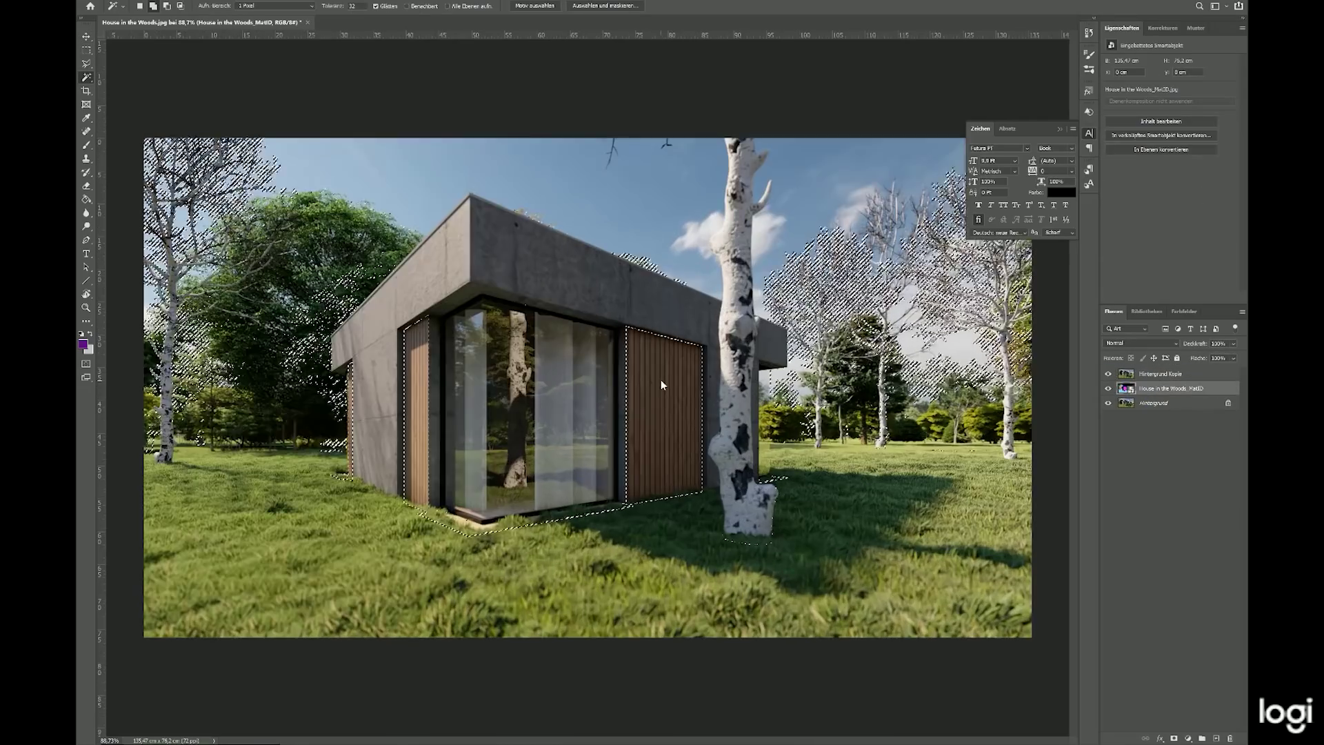
- Lasso a patch of the right timber panel and distort it up to the concrete wall's edge
click(1110, 373)
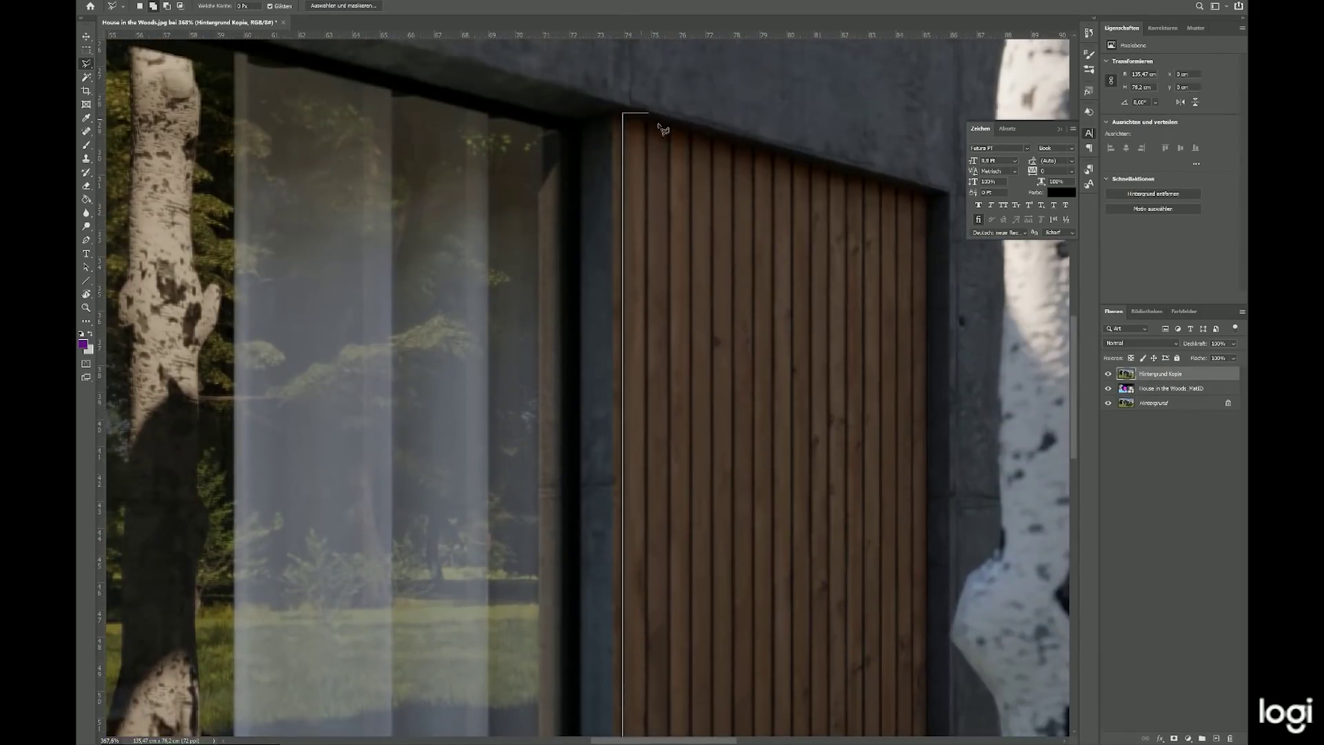
click(623, 116)
click(691, 120)
scroll(691, 345, down, 5)
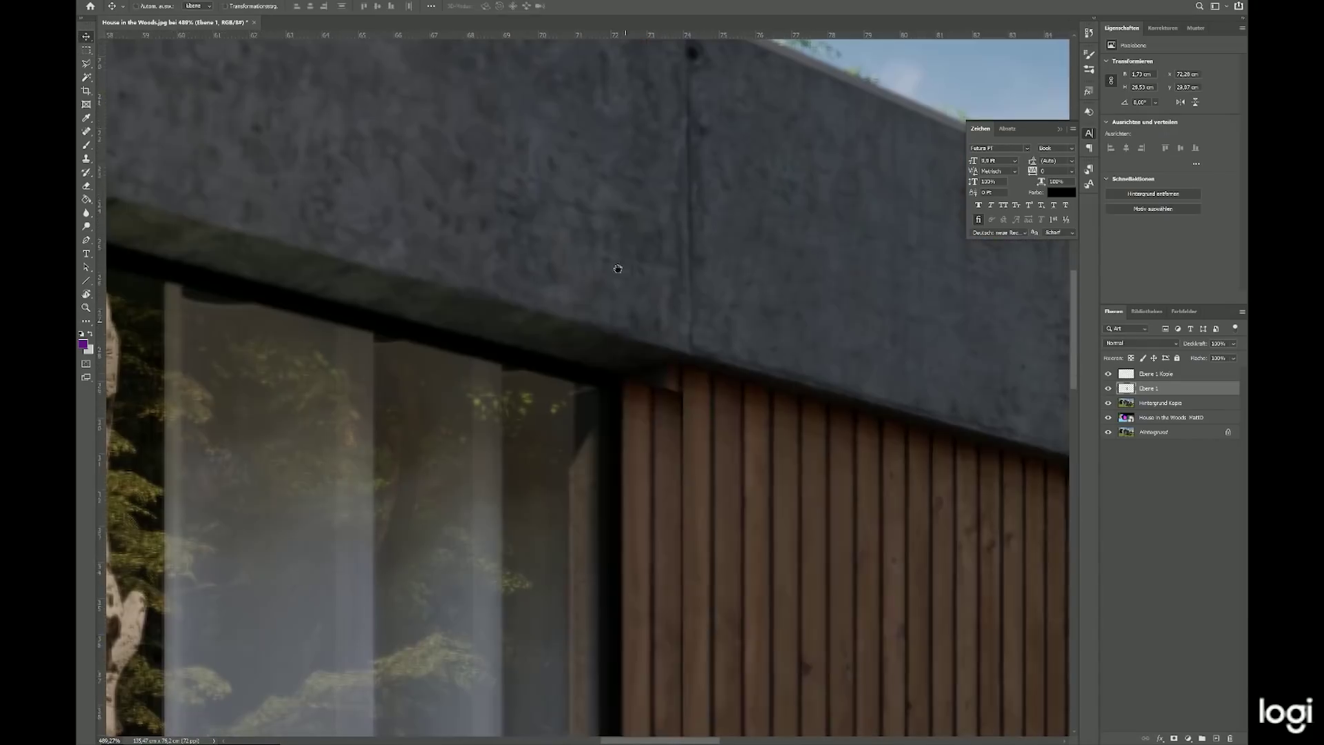
right_click(662, 392)
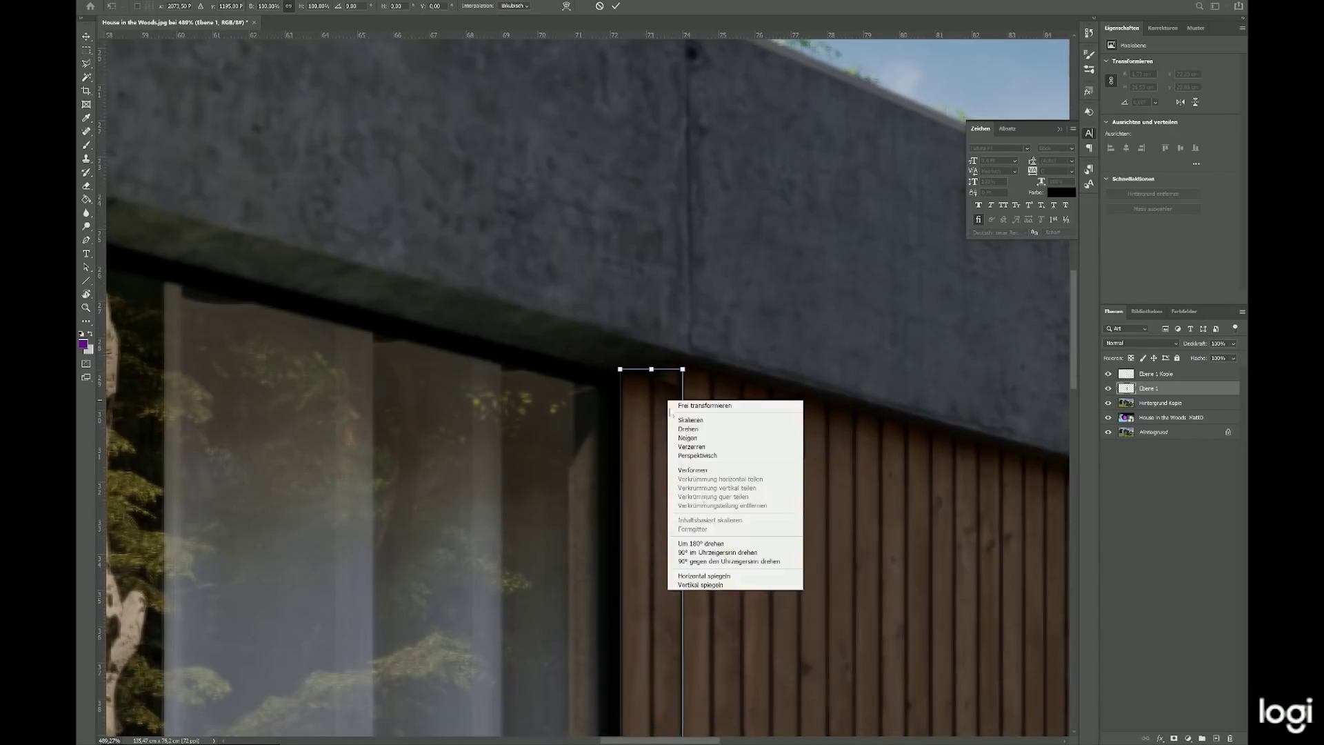
click(680, 435)
drag(672, 370, 672, 345)
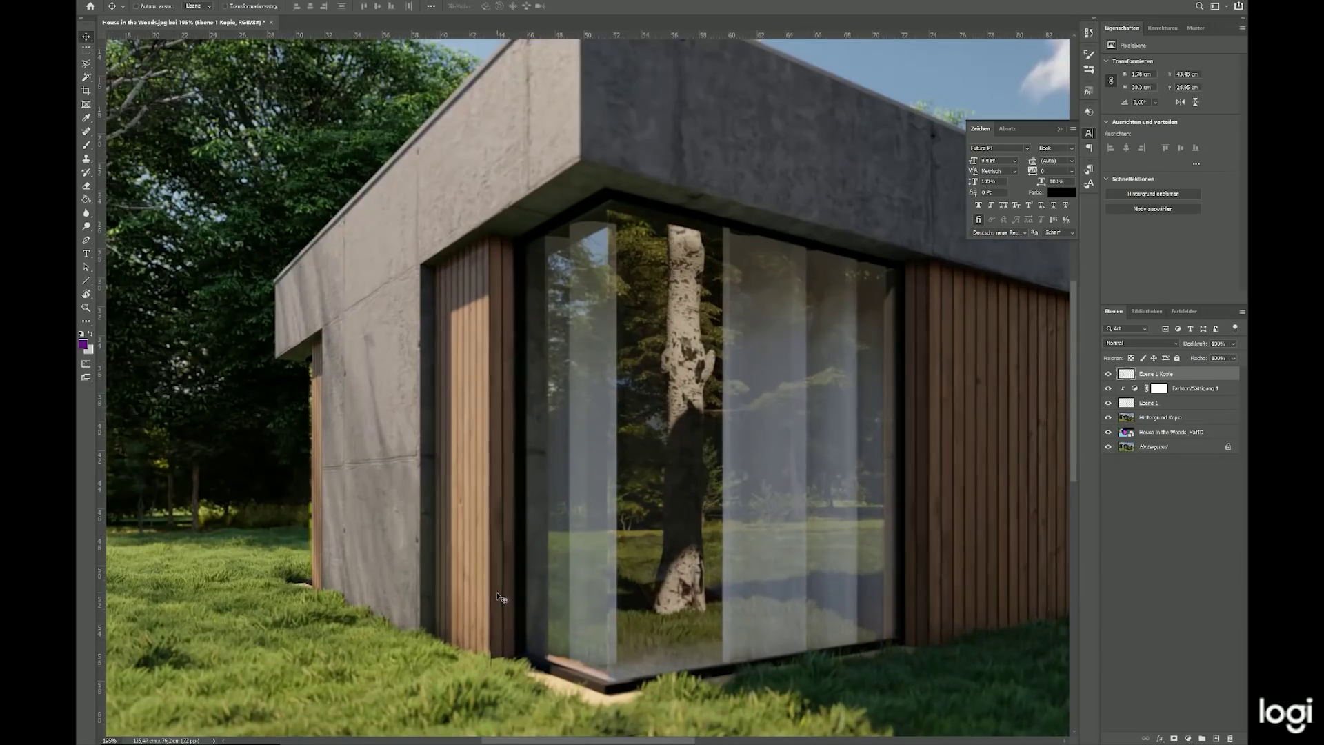
- Set the wood's Hue/Saturation lightness to -26
alt+scroll(493, 644, up, 3)
alt+scroll(494, 644, up, 2)
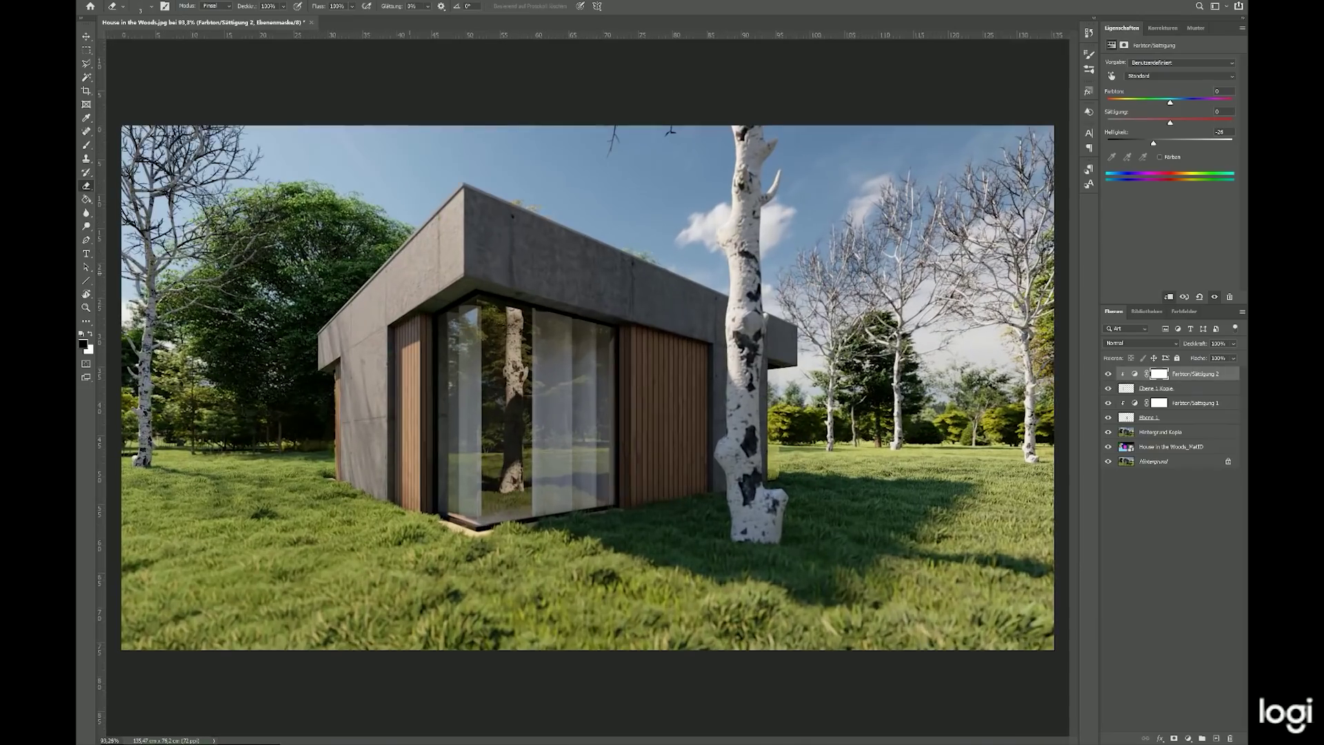
drag(1150, 144, 1153, 143)
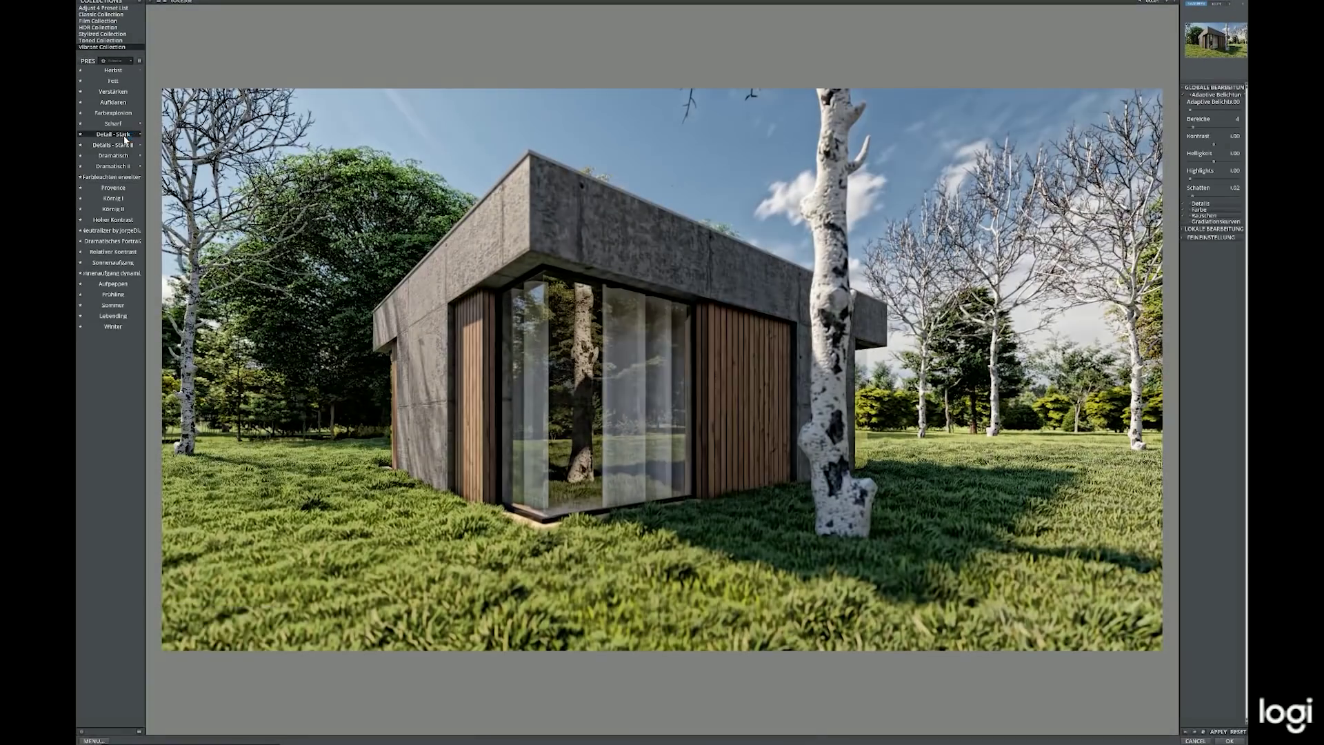
- Preview the Dramatisch and Körnig II presets, then settle on Details - Stark II
click(113, 156)
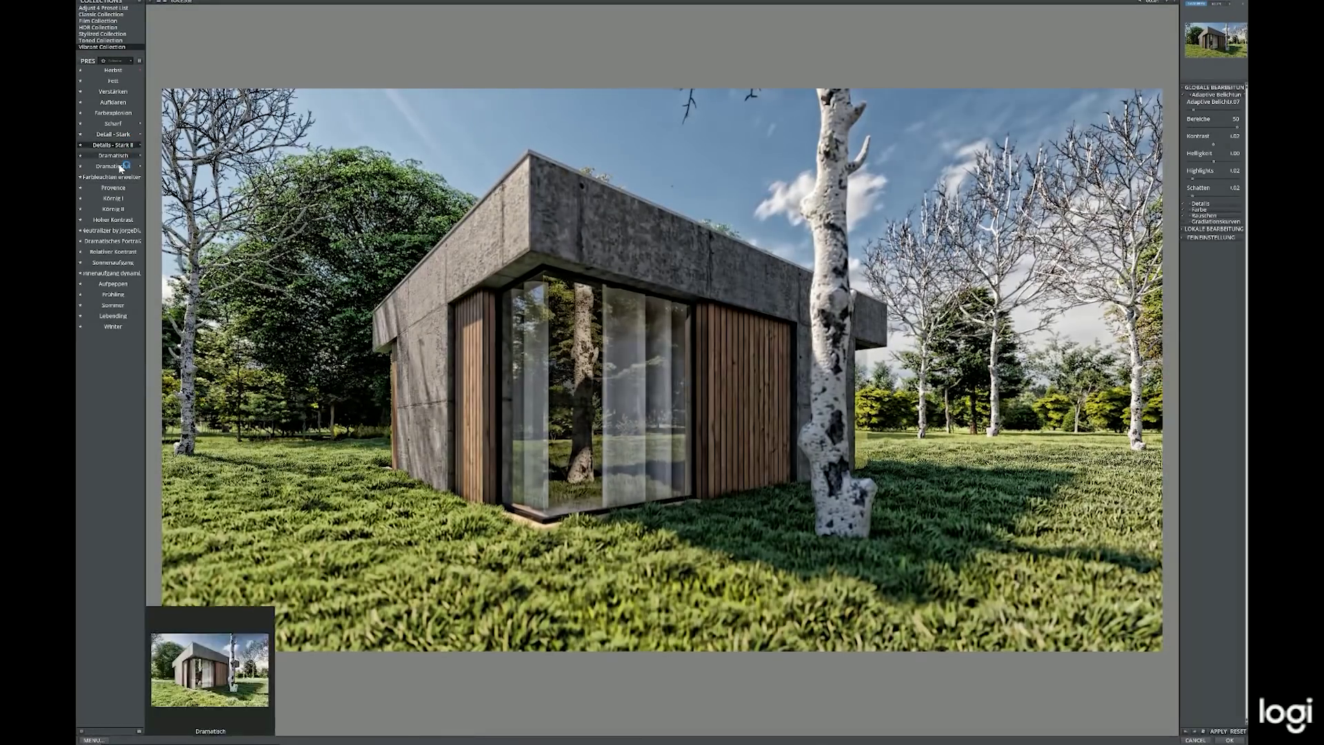
click(113, 188)
click(117, 209)
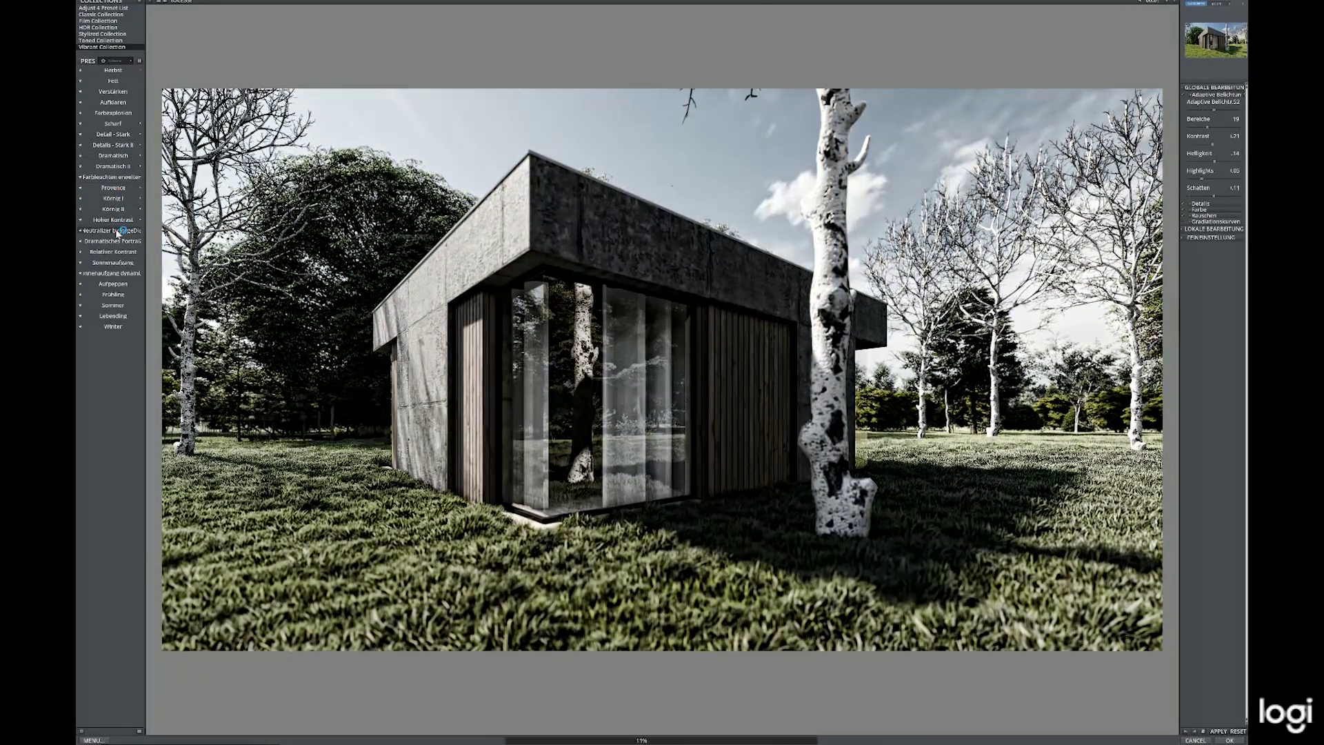
click(115, 166)
click(124, 144)
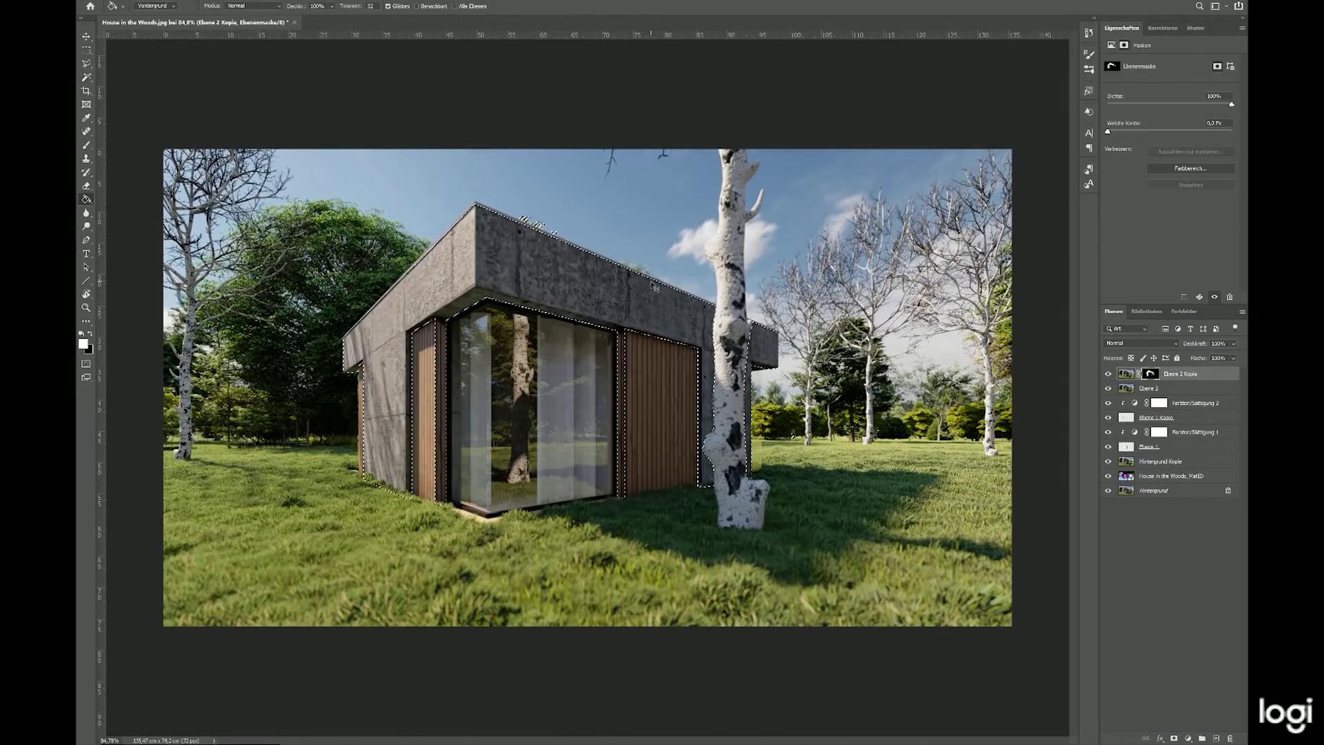
- Select the house from the MatID colours and add a Hue/Saturation layer at lightness -18
click(1154, 480)
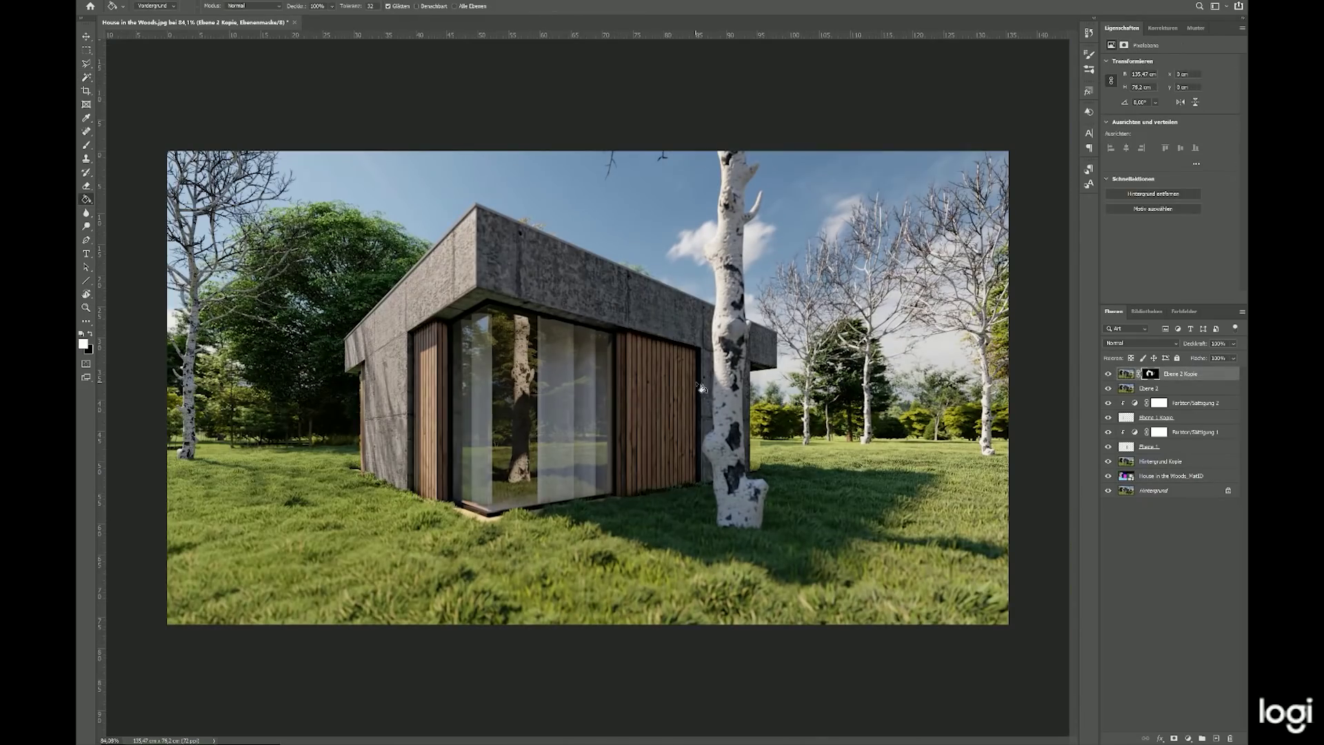
click(1162, 27)
click(1157, 147)
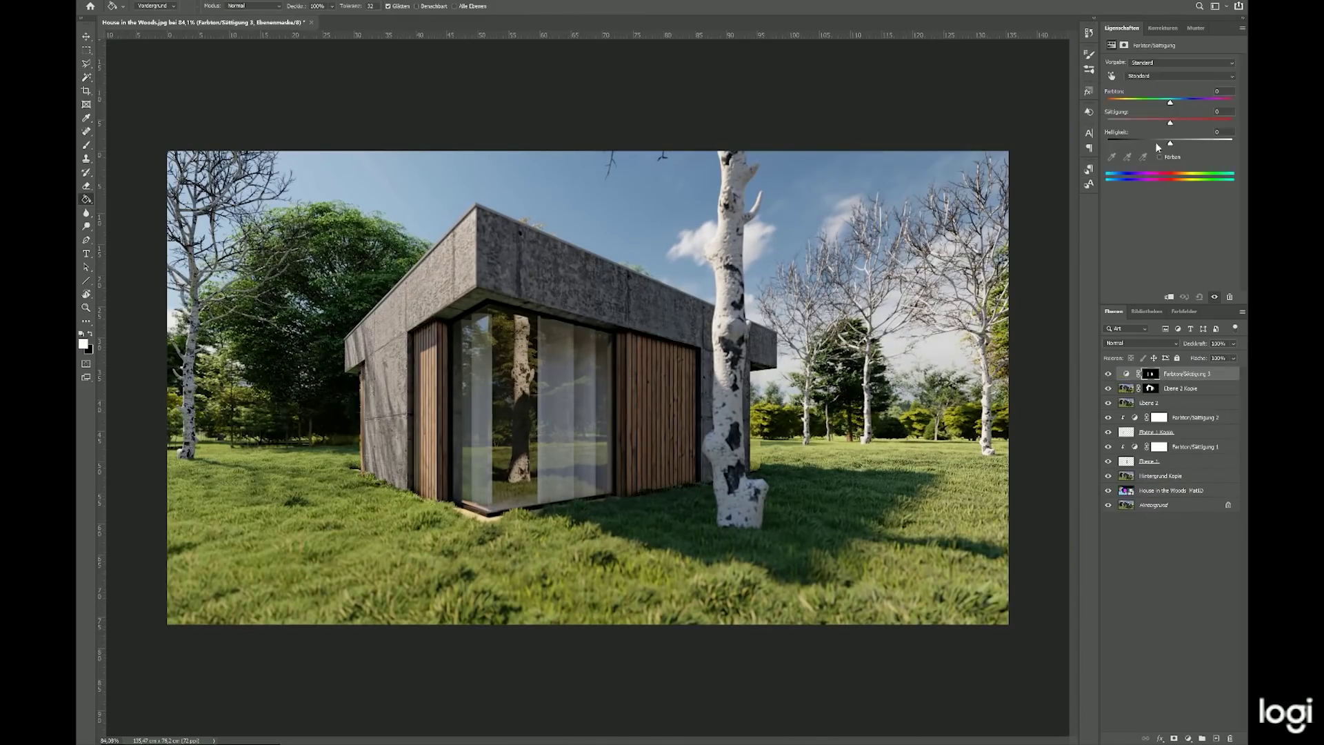
click(1158, 142)
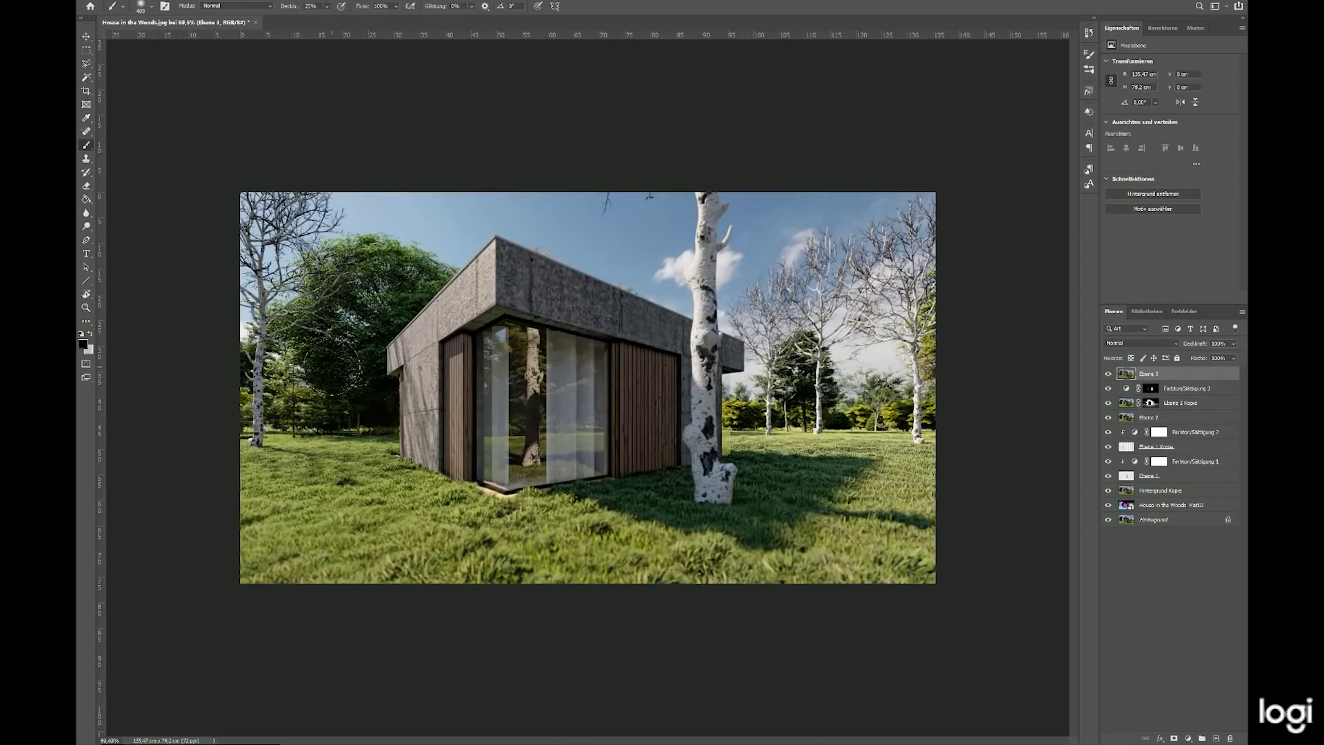
- Paint a dark vignette over the lower corners, side edges and sky
mouse_move(248, 400)
mouse_down()
mouse_move(269, 552)
mouse_move(427, 576)
mouse_up()
mouse_move(962, 373)
mouse_down()
mouse_move(897, 538)
mouse_move(177, 591)
mouse_move(241, 207)
mouse_up()
drag(296, 483, 911, 207)
drag(855, 482, 483, 510)
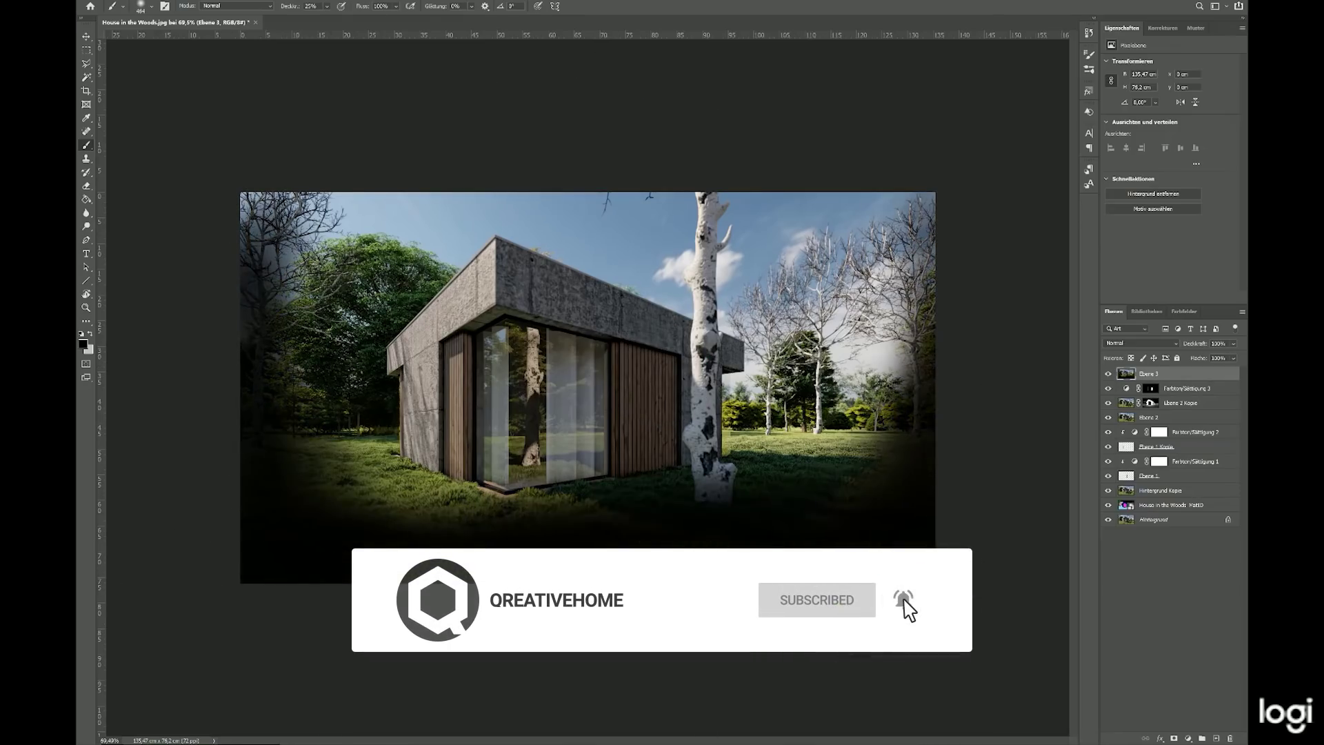
mouse_move(544, 290)
mouse_down()
mouse_move(763, 142)
mouse_move(709, 488)
mouse_move(974, 195)
mouse_up()
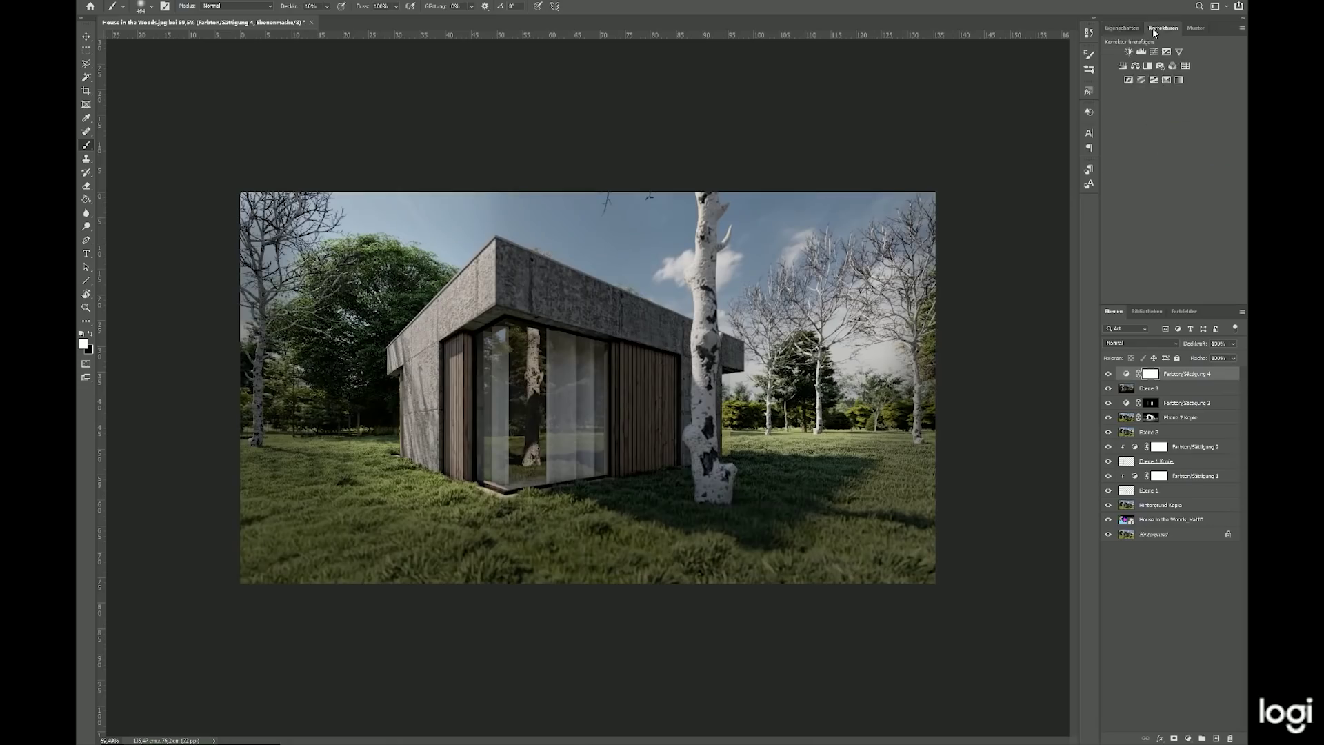
- Add a Levels layer brightening the highlights with white input at 230
click(1141, 52)
drag(1234, 138, 1218, 142)
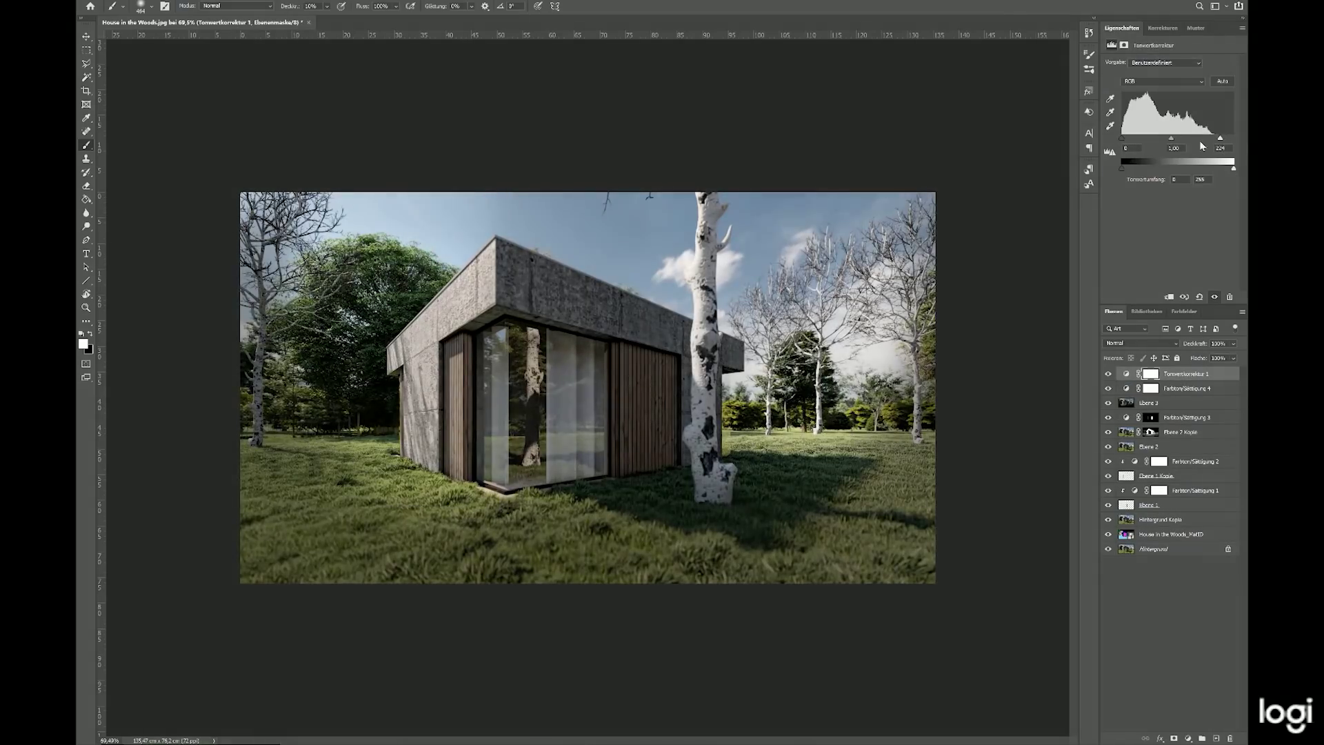
click(1161, 27)
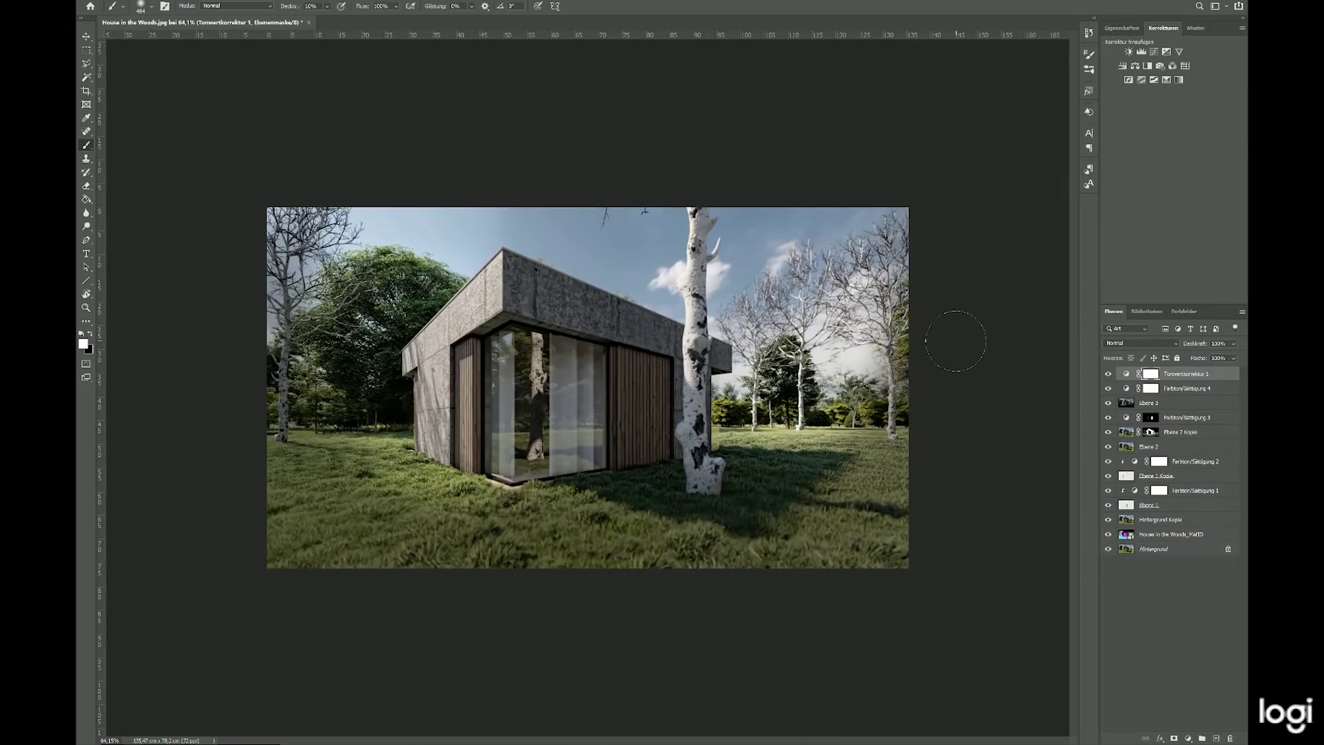
- Create a new layer and paint blue and yellow tints over the house's left side
key(ctrl+shift+alt+n)
click(83, 344)
click(622, 276)
key(Return)
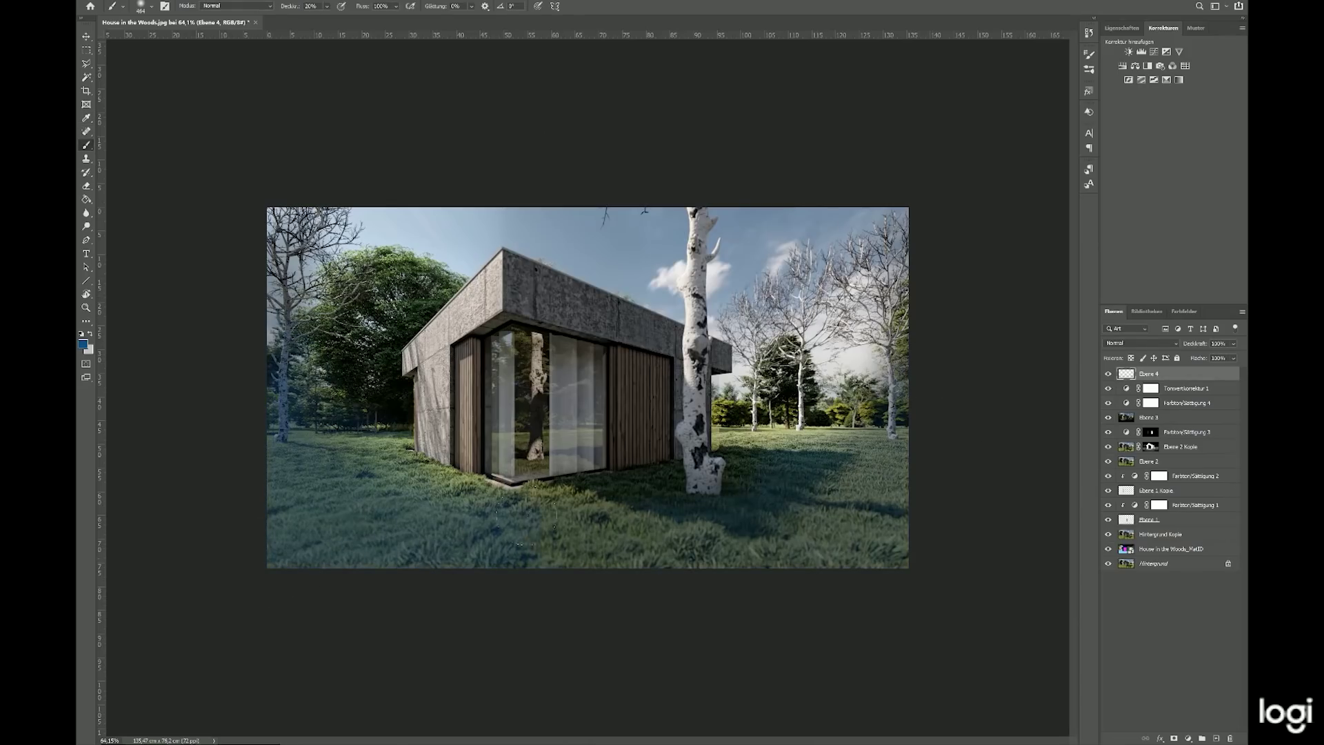
click(83, 344)
click(652, 302)
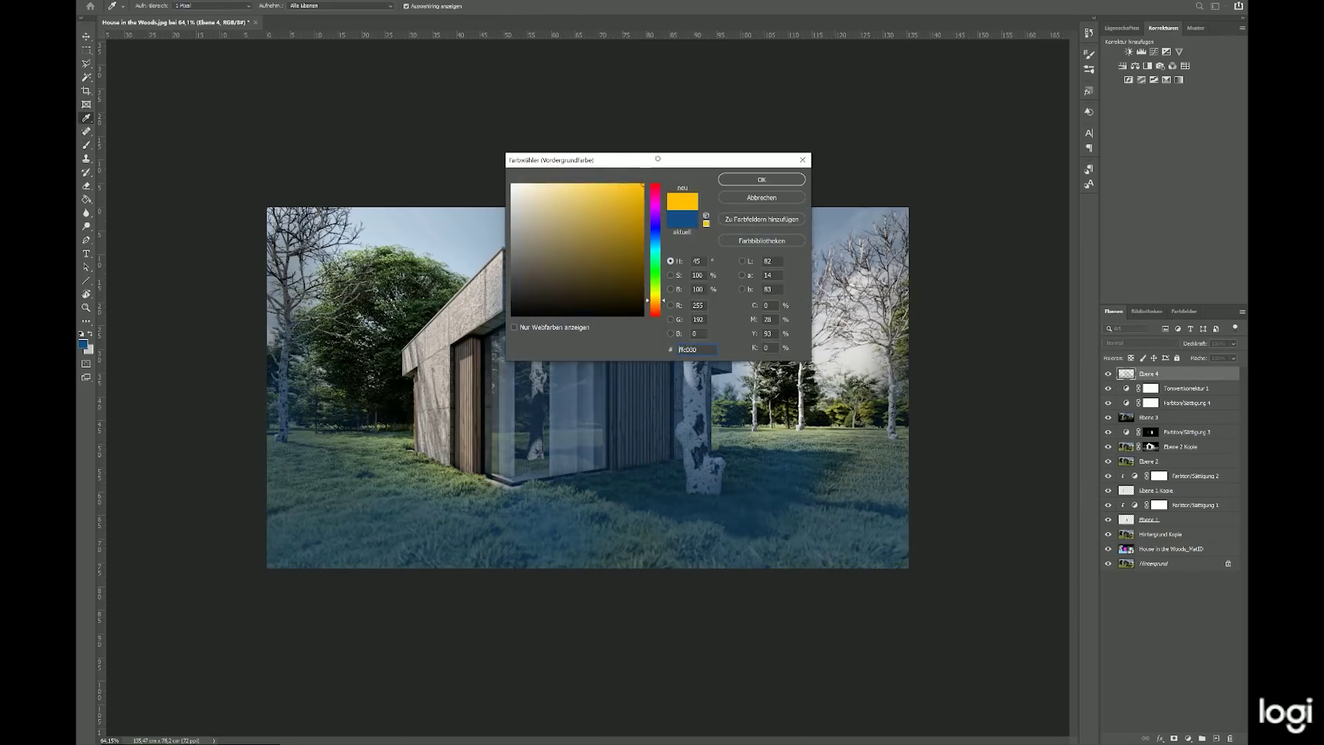
key(Return)
drag(476, 262, 503, 510)
- Fade the blue-yellow colour layer to 23% opacity
drag(1232, 343, 1204, 357)
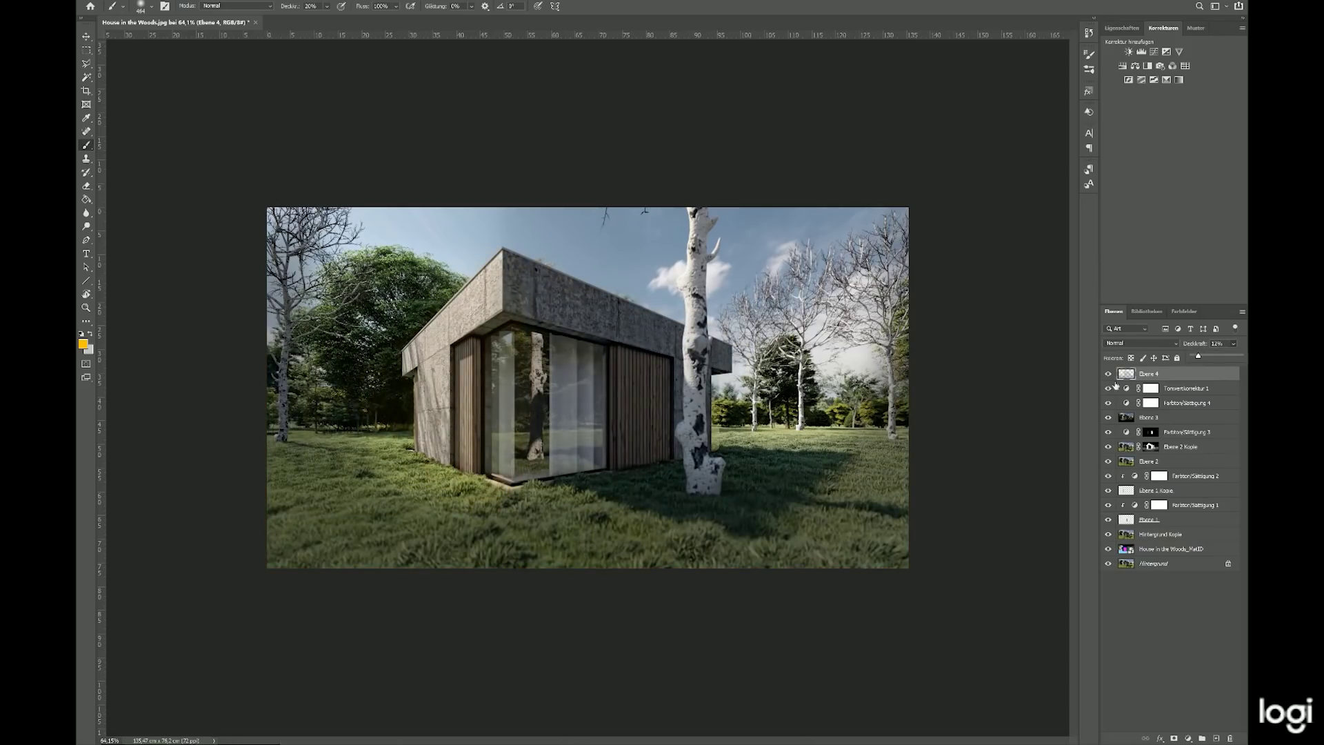
alt+scroll(841, 541, down, 3)
alt+scroll(737, 537, down, 2)
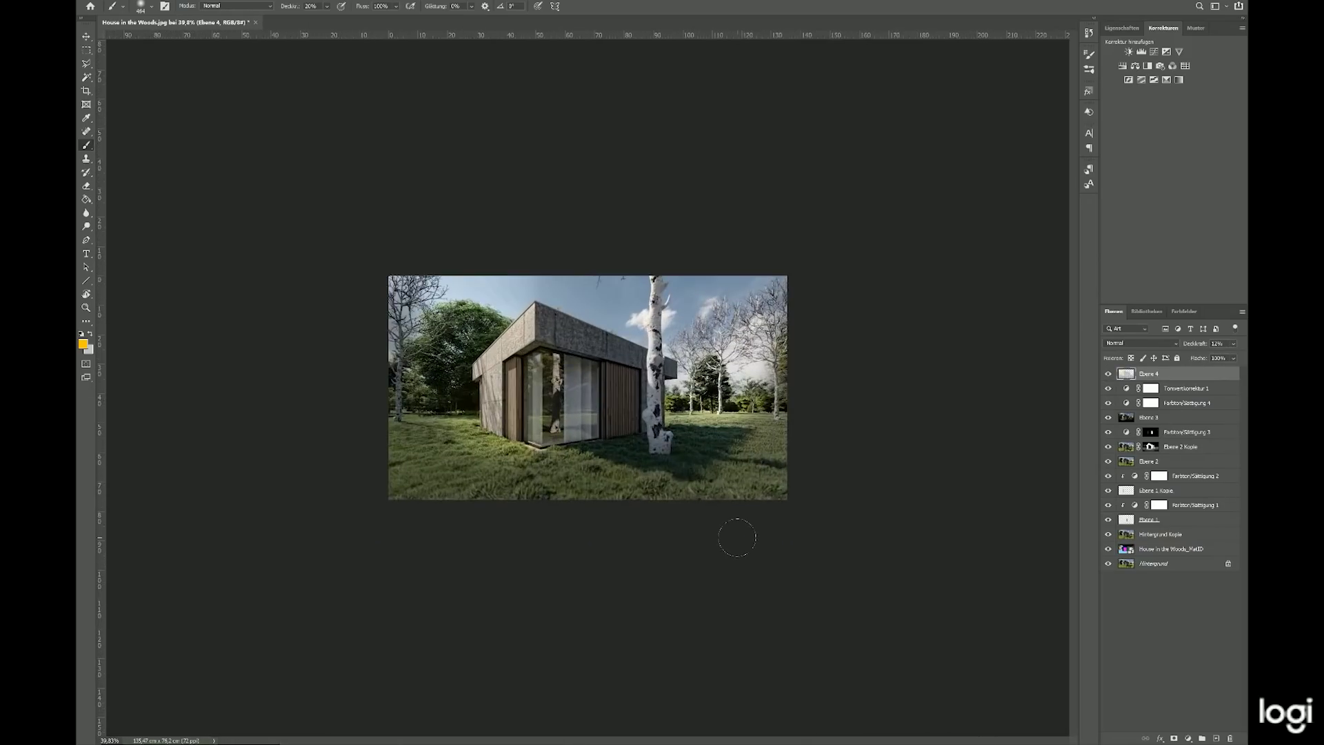
alt+scroll(737, 537, up, 5)
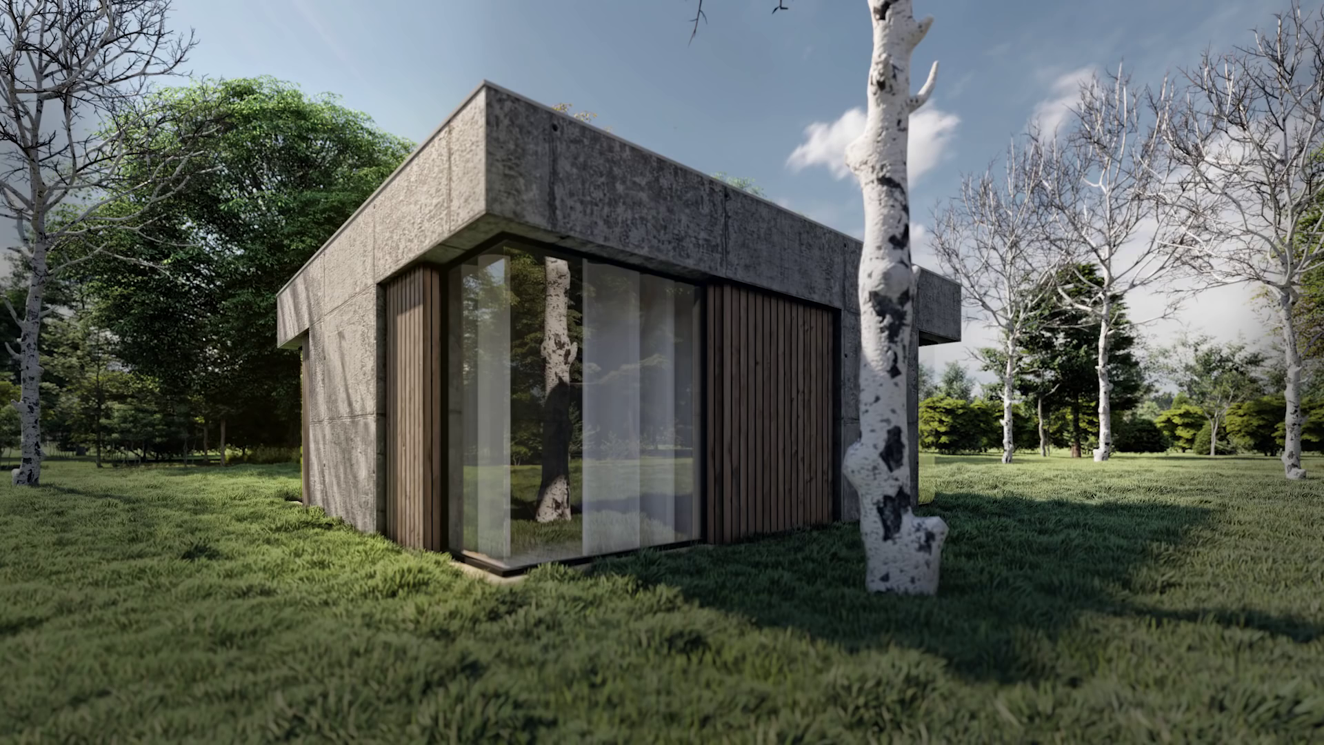